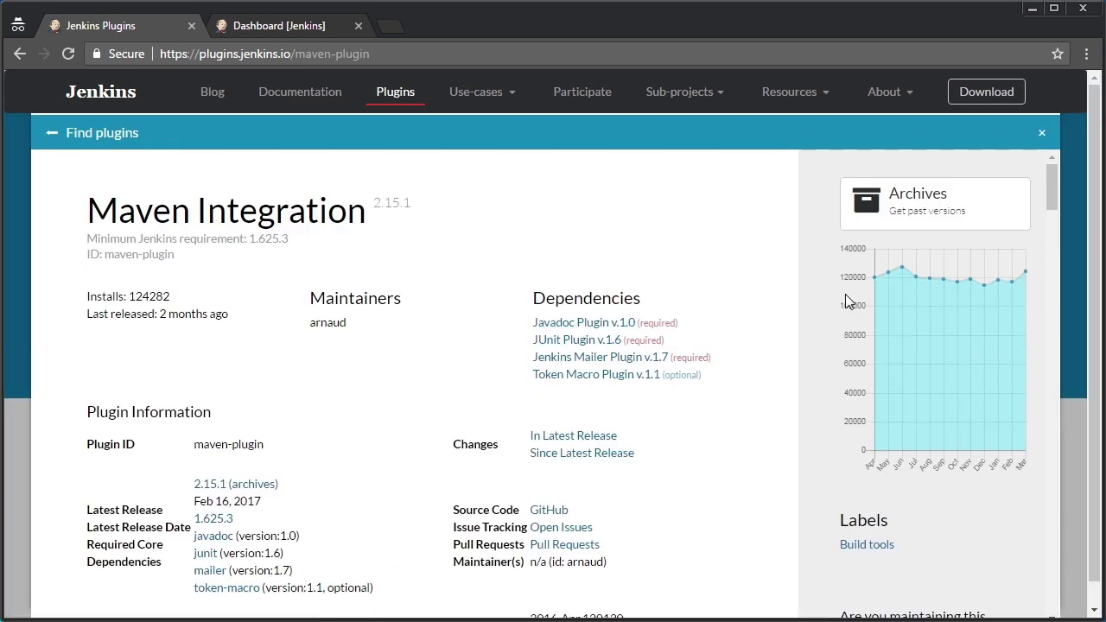
Read the Maven Integration plugin's compatibility notes, then go back to the local Jenkins dashboard tab
left_click_drag(1048, 197, 1063, 275)
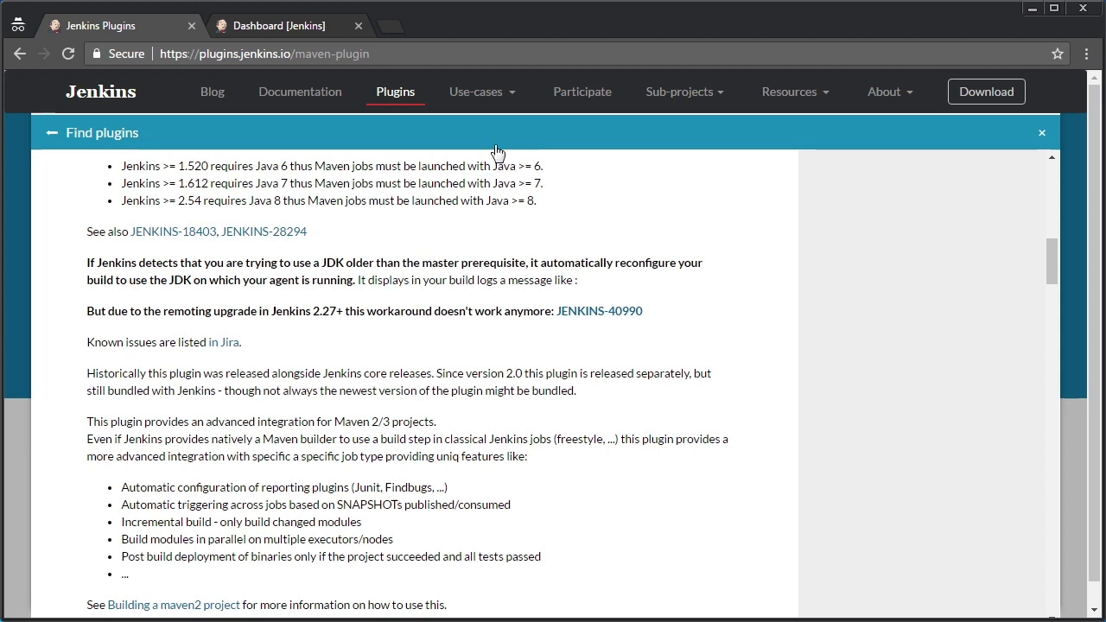
left_click(288, 26)
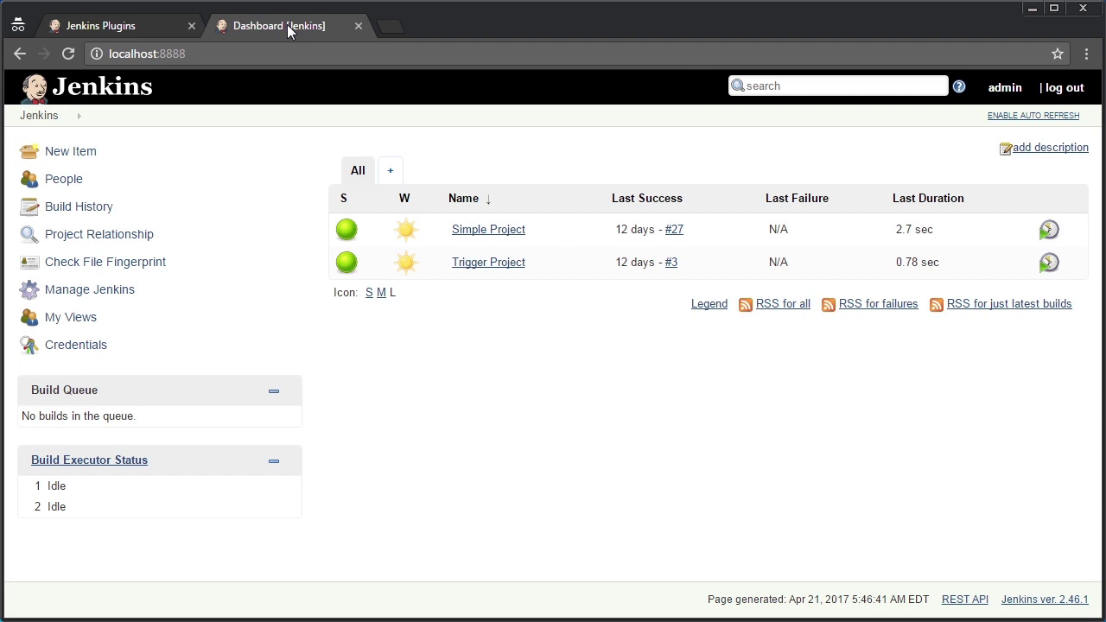
Find the Maven Integration plugin by filtering 'maven inte' and download it to install after restart
left_click(123, 298)
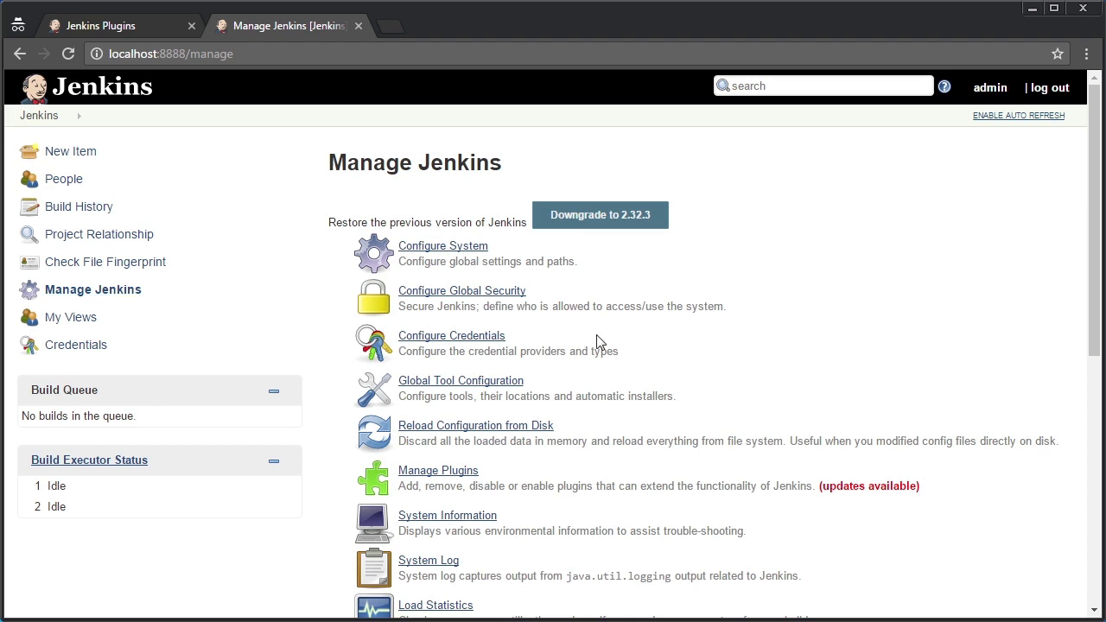
left_click(434, 476)
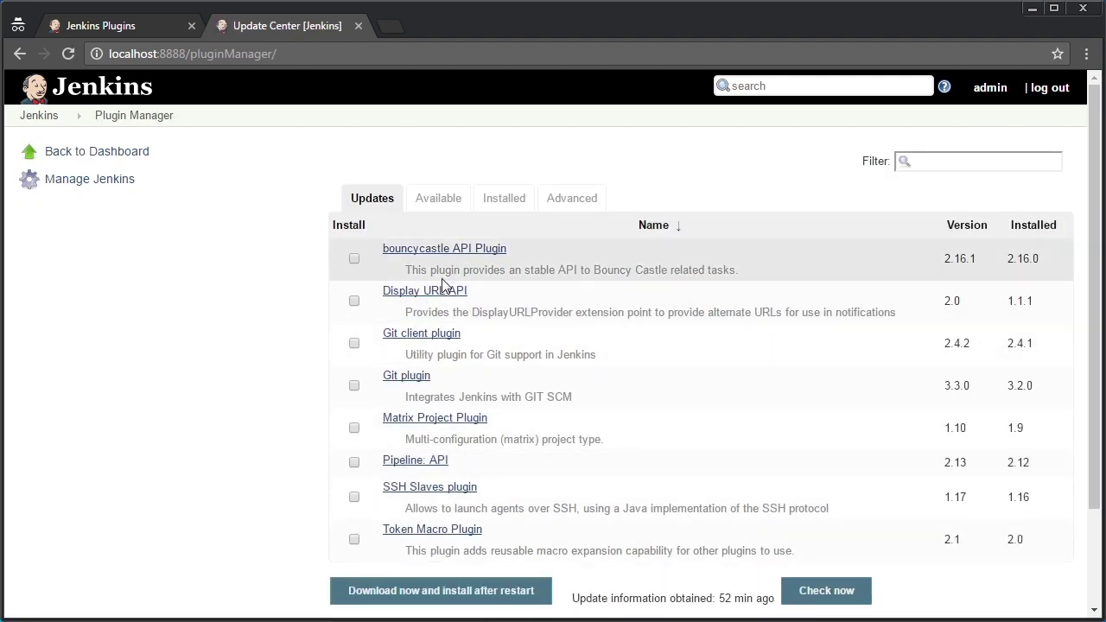
left_click(442, 198)
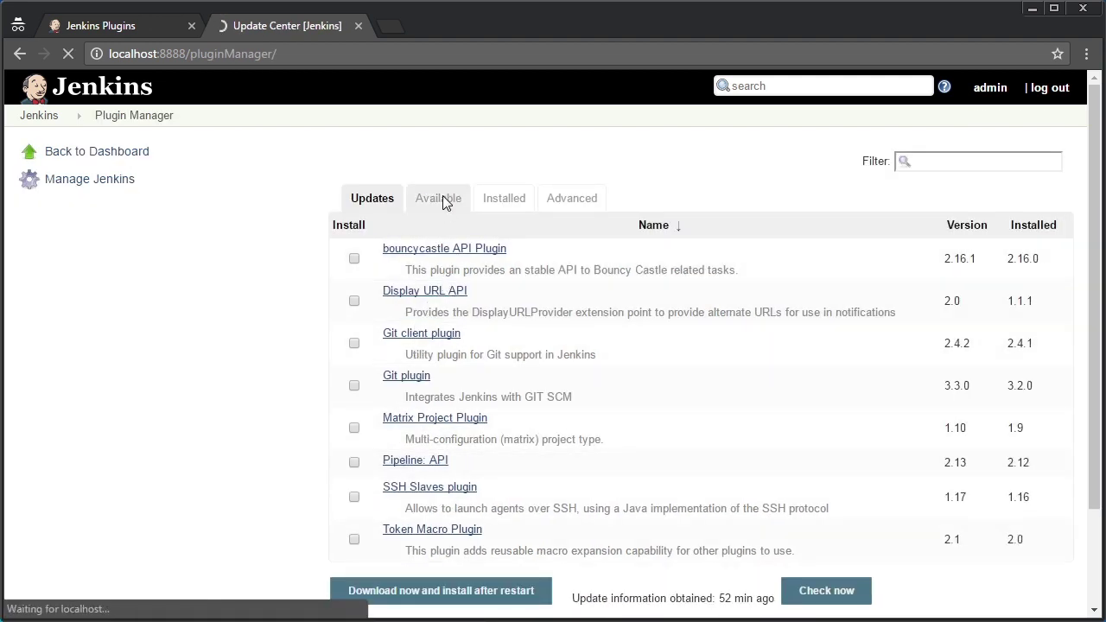
left_click(947, 159)
type("maven int")
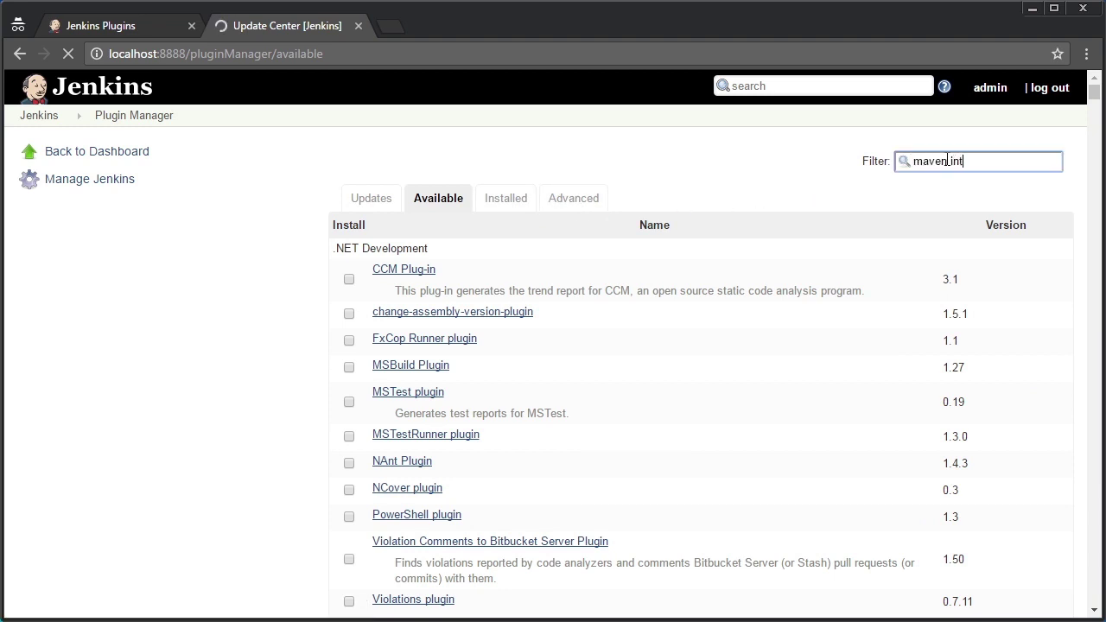
type("e")
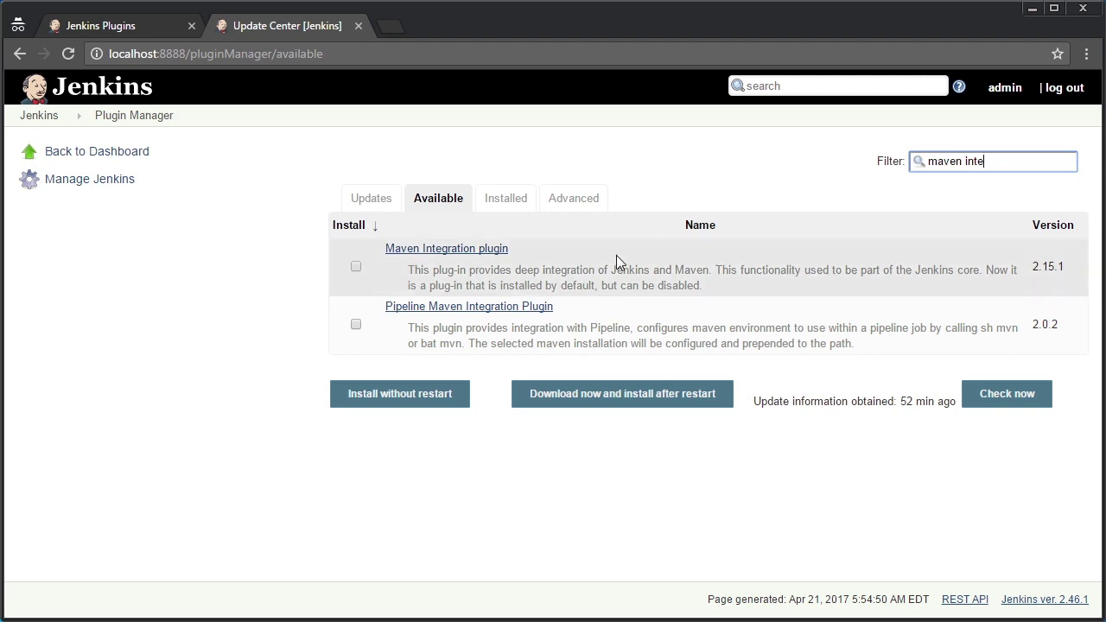
left_click(354, 268)
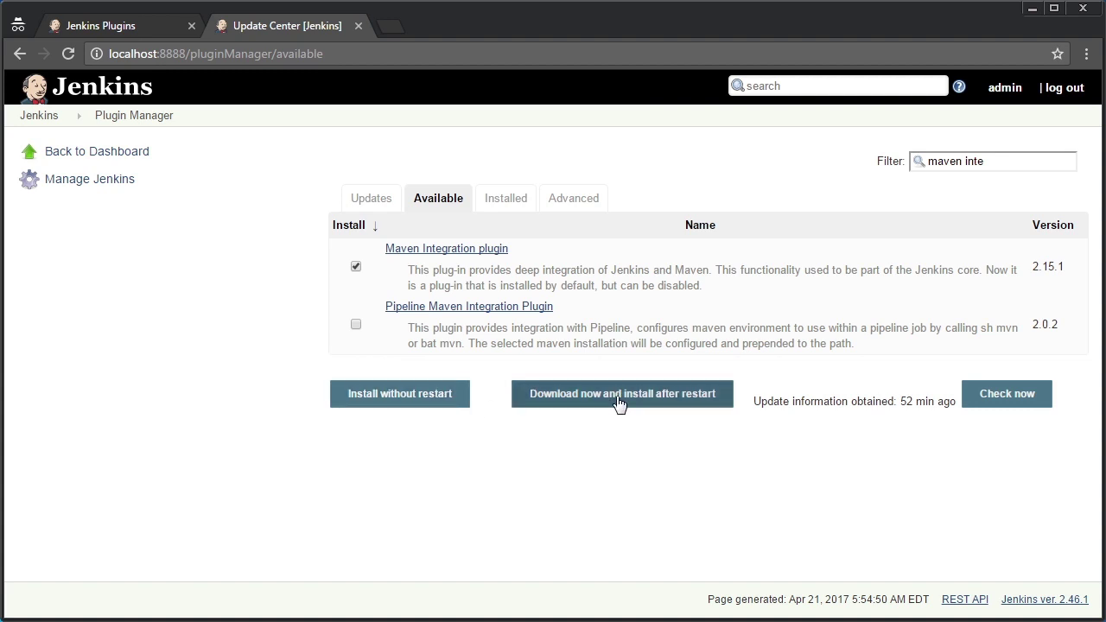
left_click(542, 403)
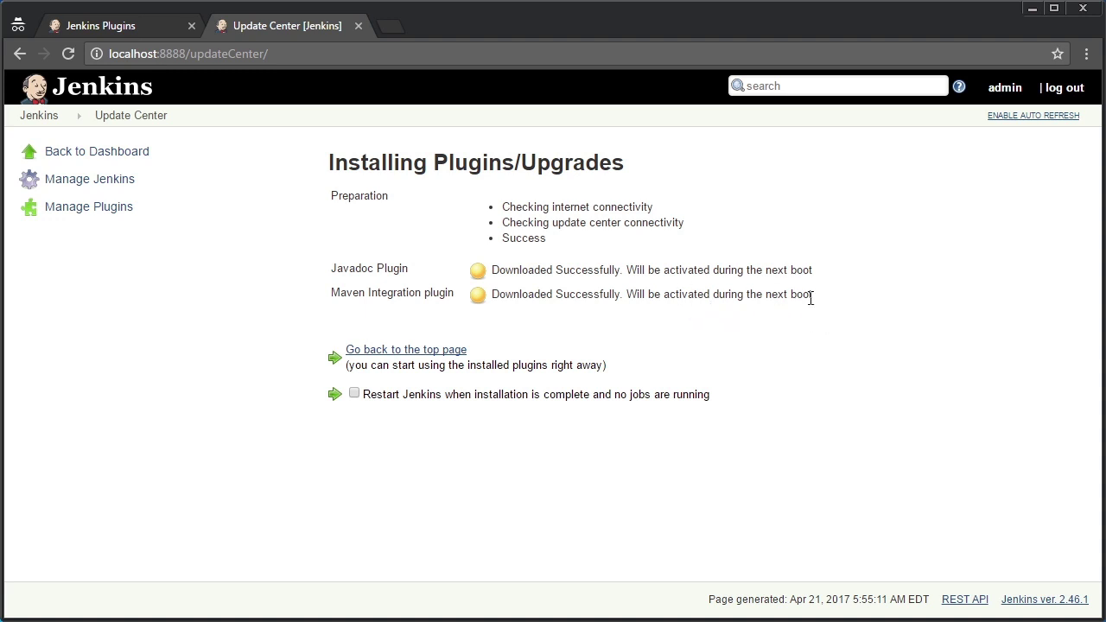
Restart the Jenkins service from the services.msc console, then return to the browser
key("super+r")
type("serv")
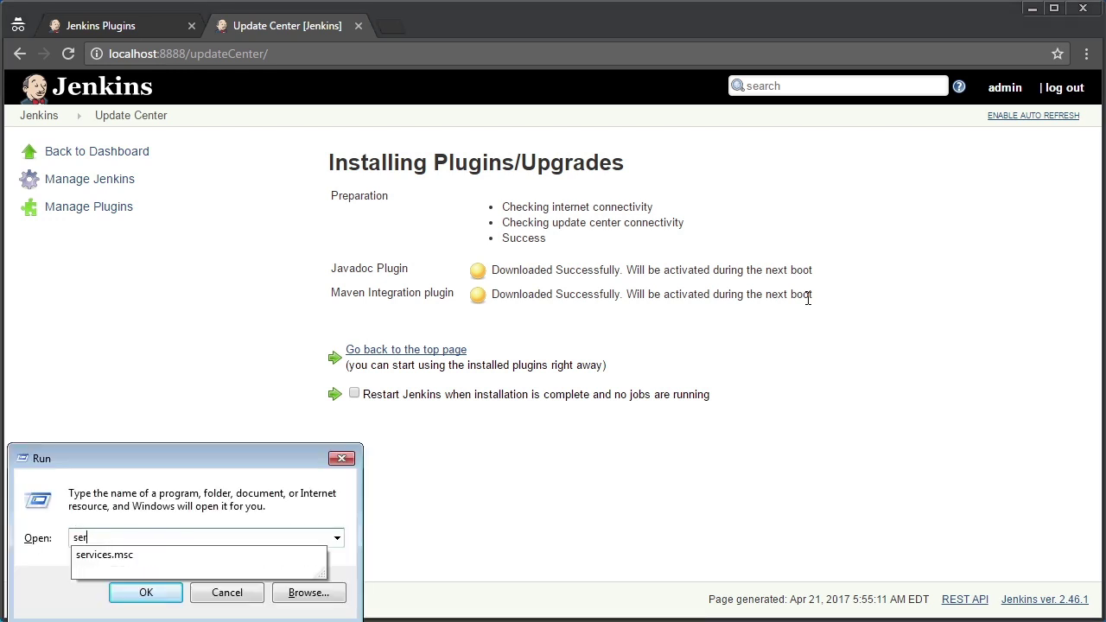
key("Down")
key("Return")
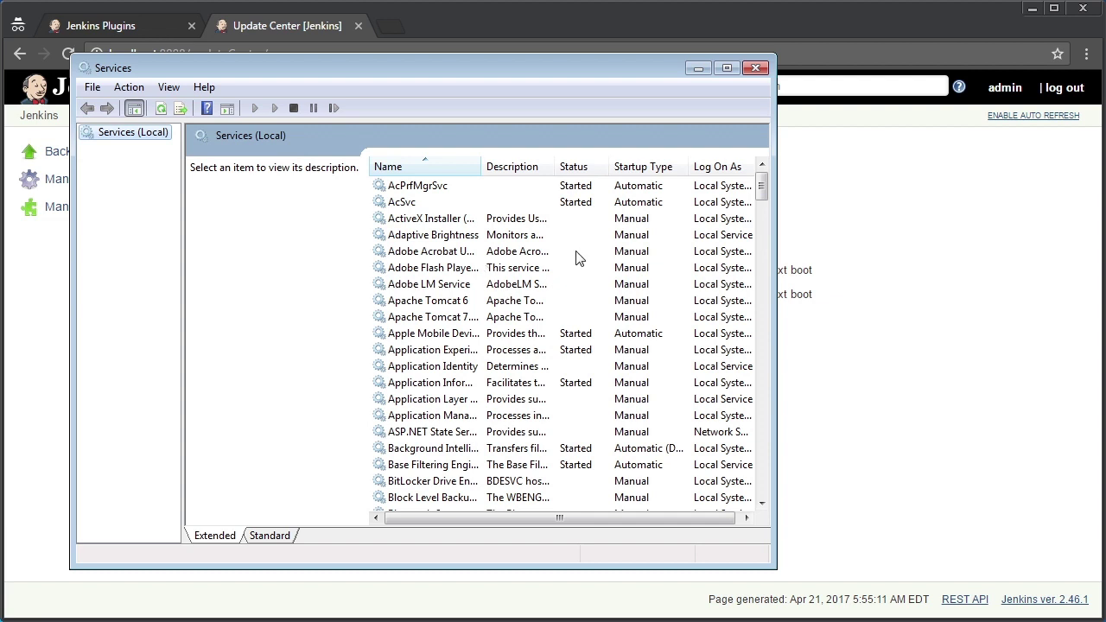
type("jenkins")
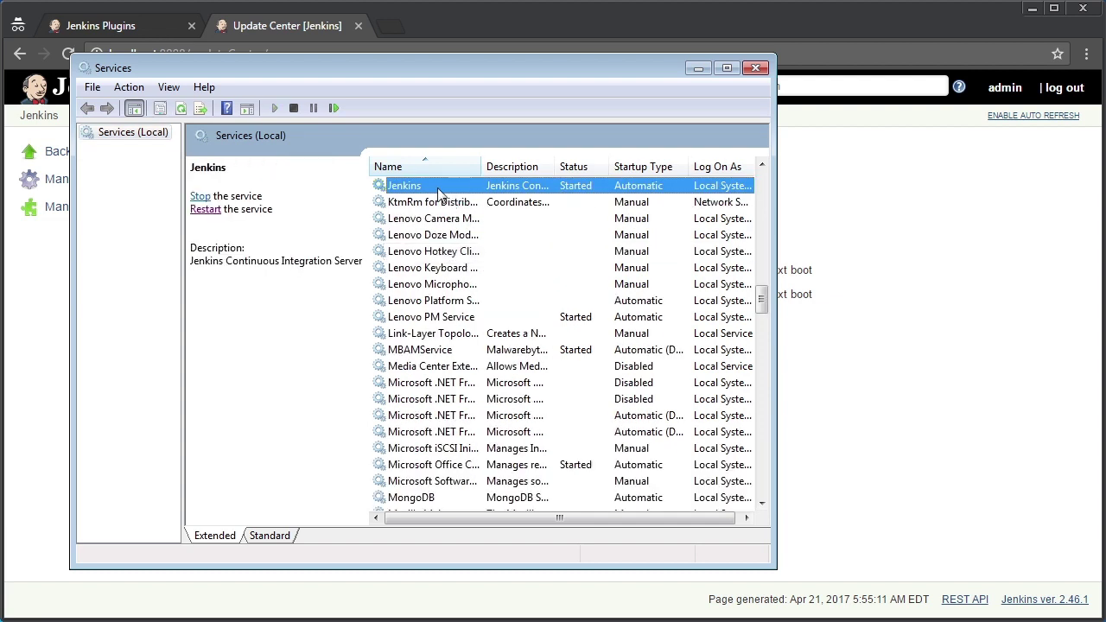
right_click(441, 186)
left_click(483, 272)
left_click(903, 331)
left_click(285, 52)
Load Jenkins at localhost:8888/ and sign in with the admin account's credentials
type("localhost:8")
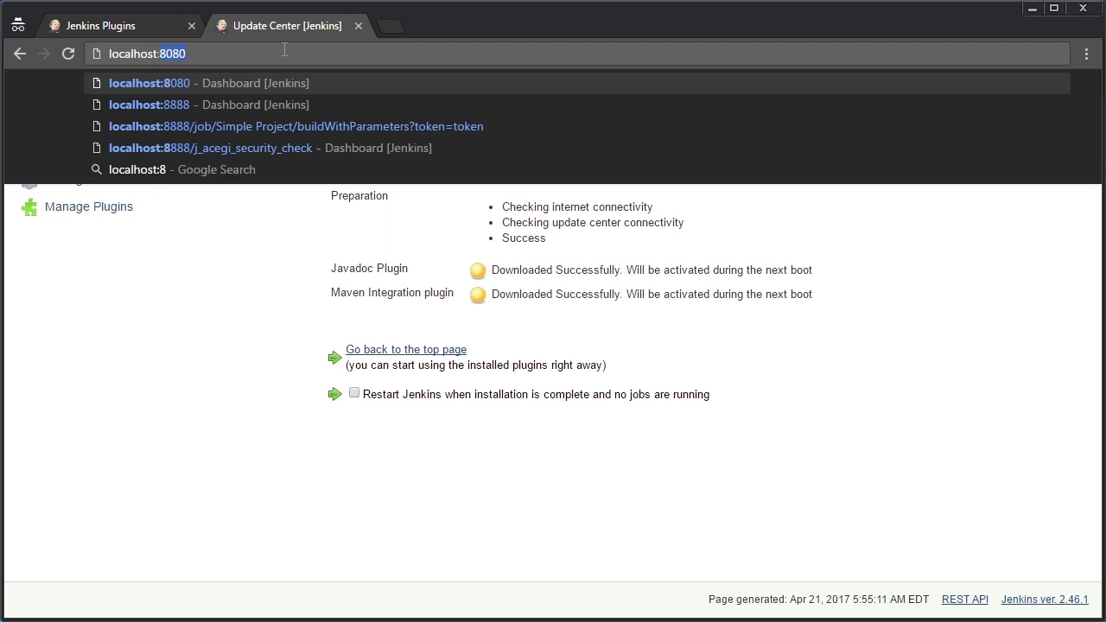
type("888/")
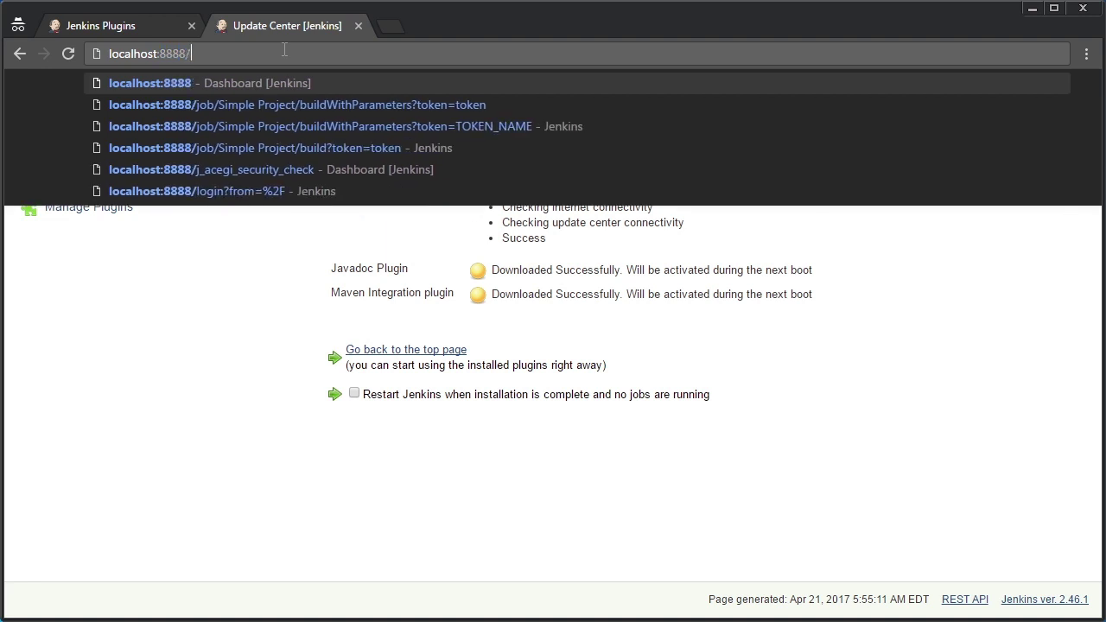
key("Return")
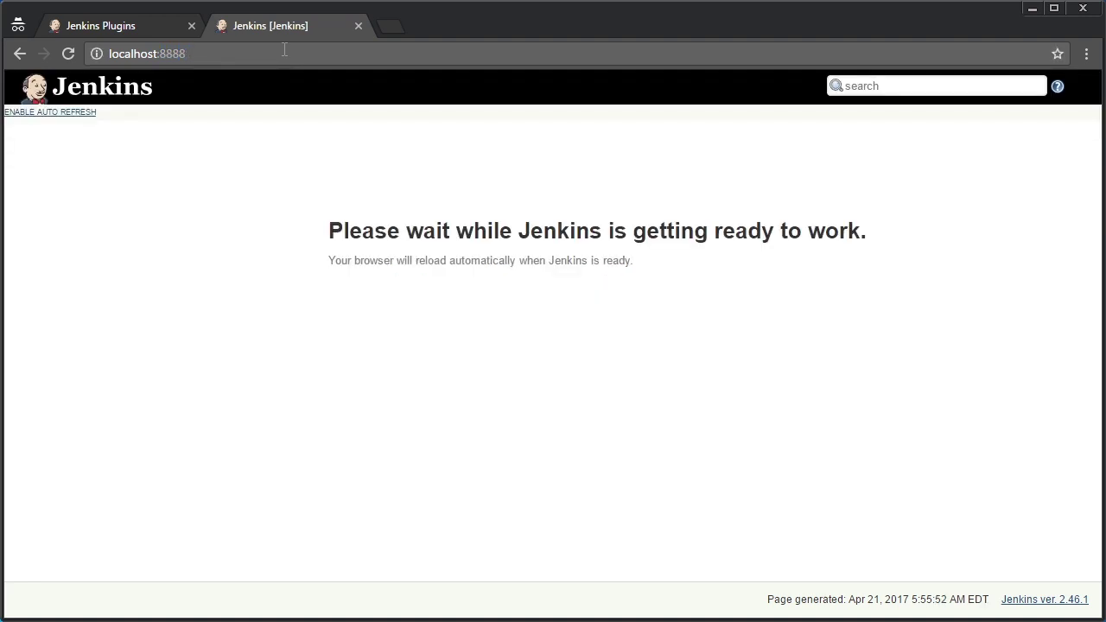
type("admin")
key("Tab")
type("admin")
key("Return")
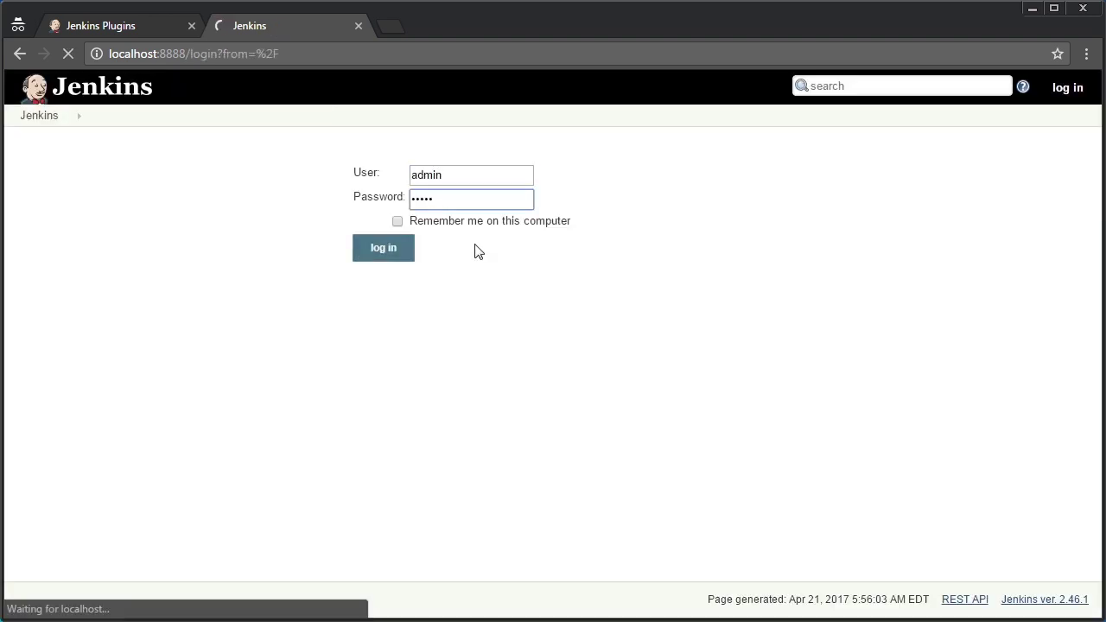
left_click(409, 249)
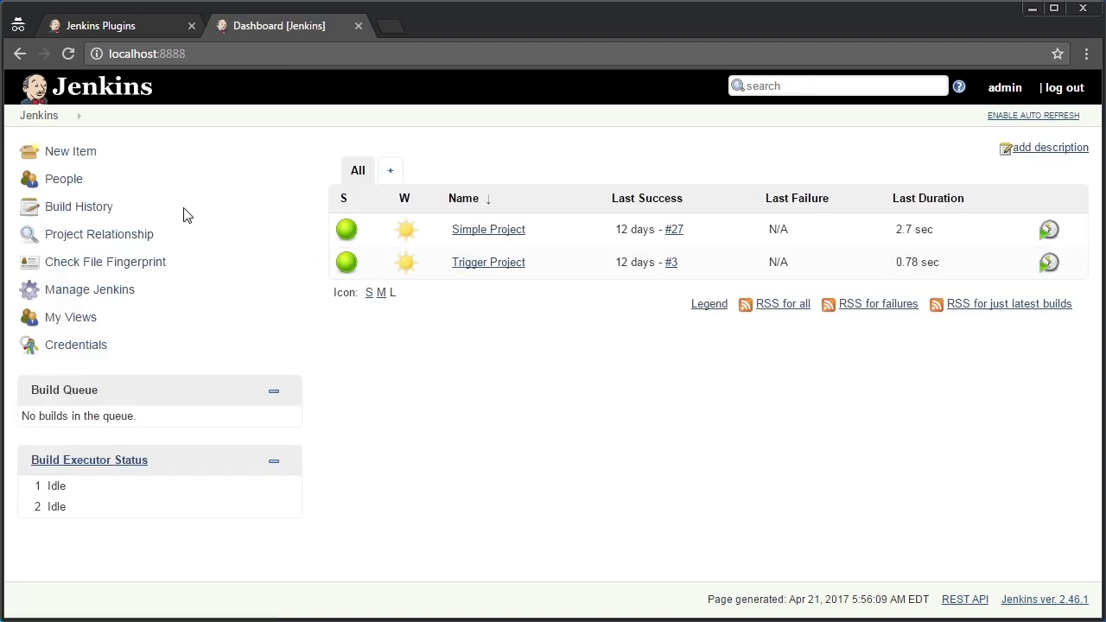
left_click(54, 154)
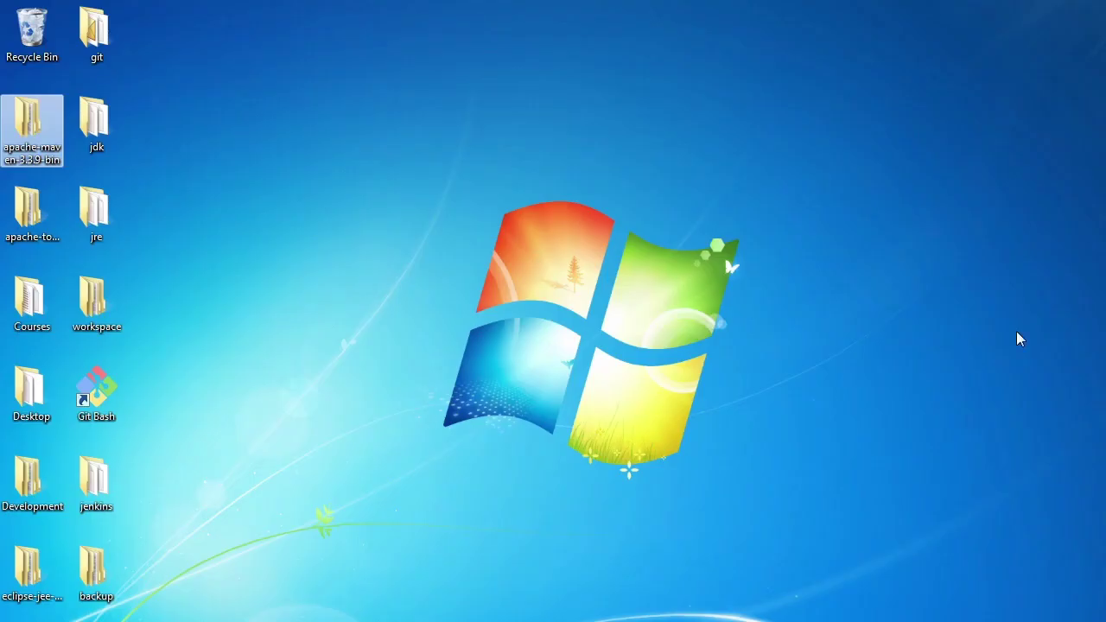
Copy the full path of the apache-maven-3.3.9-bin\apache-maven-3.3.9 folder and switch back to Jenkins
double_click(24, 128)
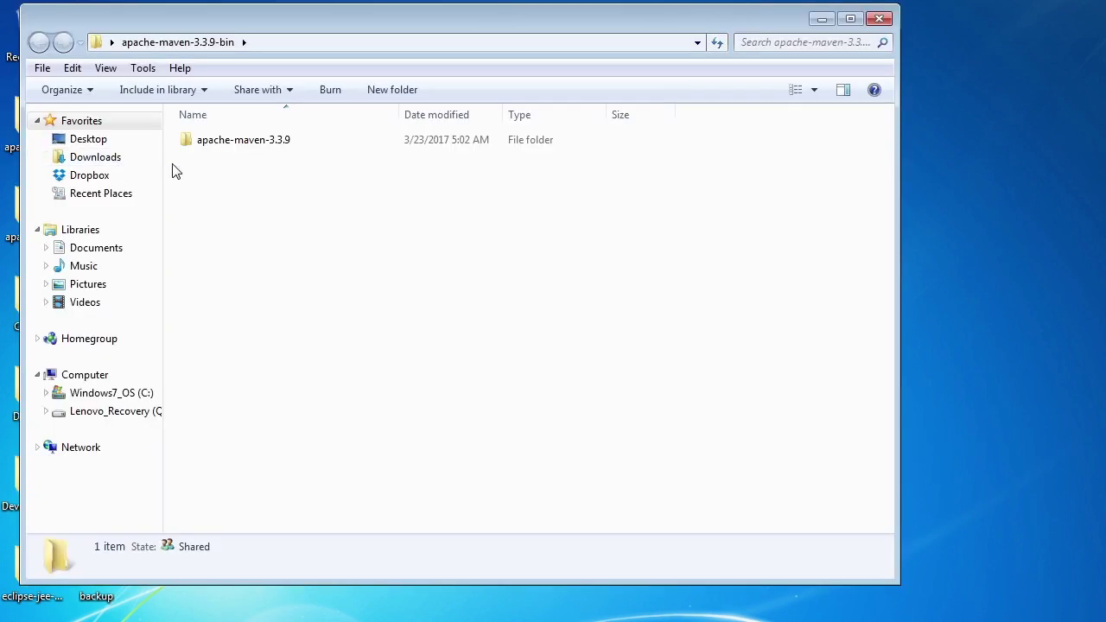
double_click(240, 143)
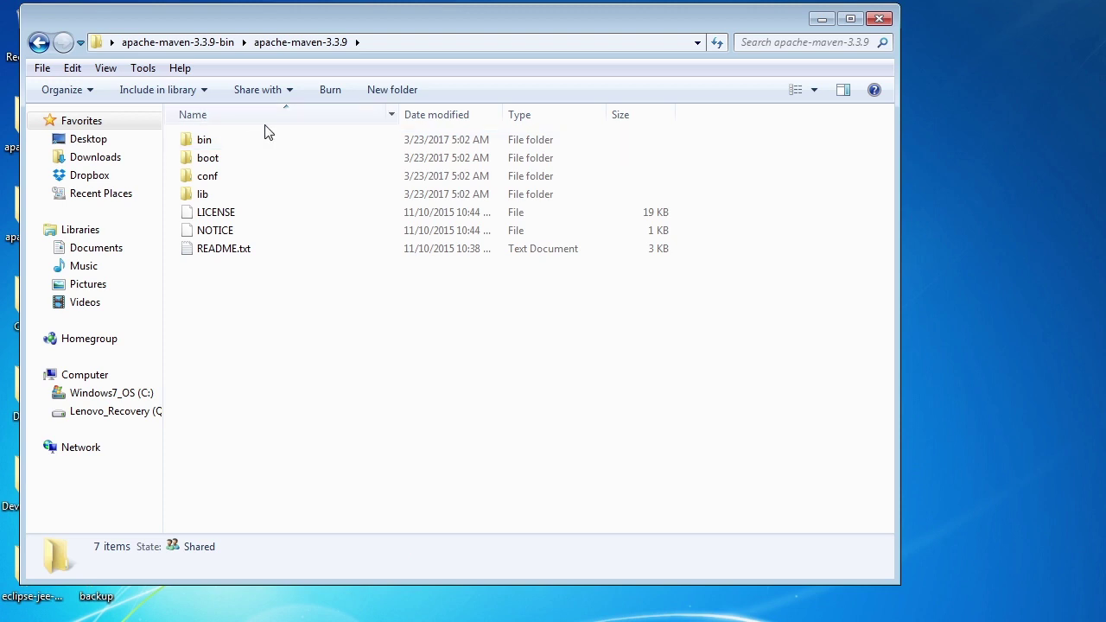
left_click(389, 43)
key("ctrl+c")
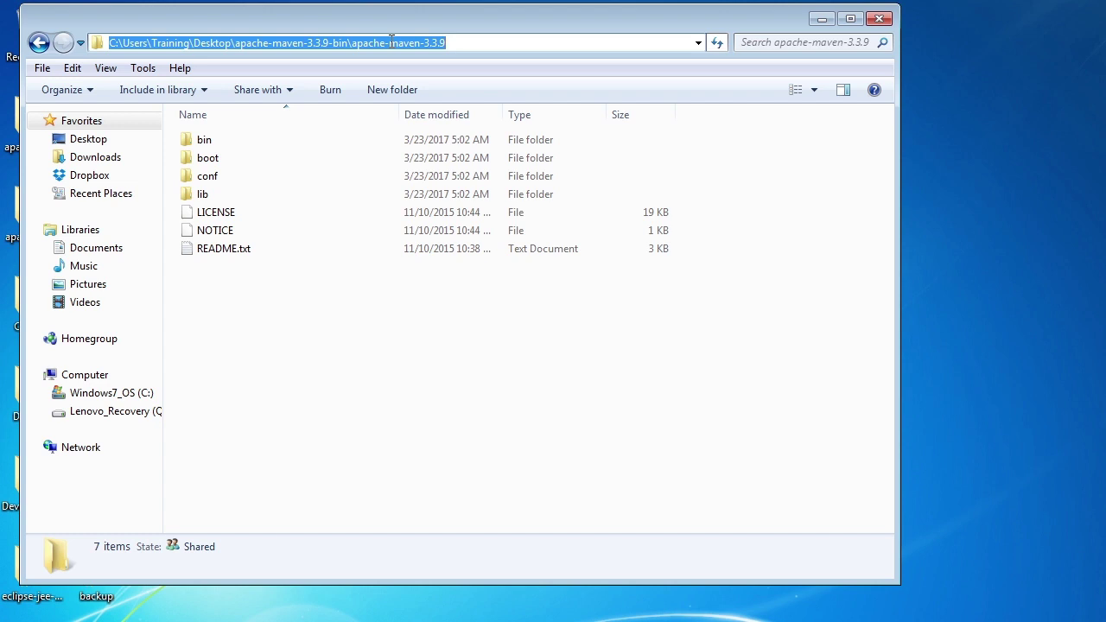
key("alt+Tab")
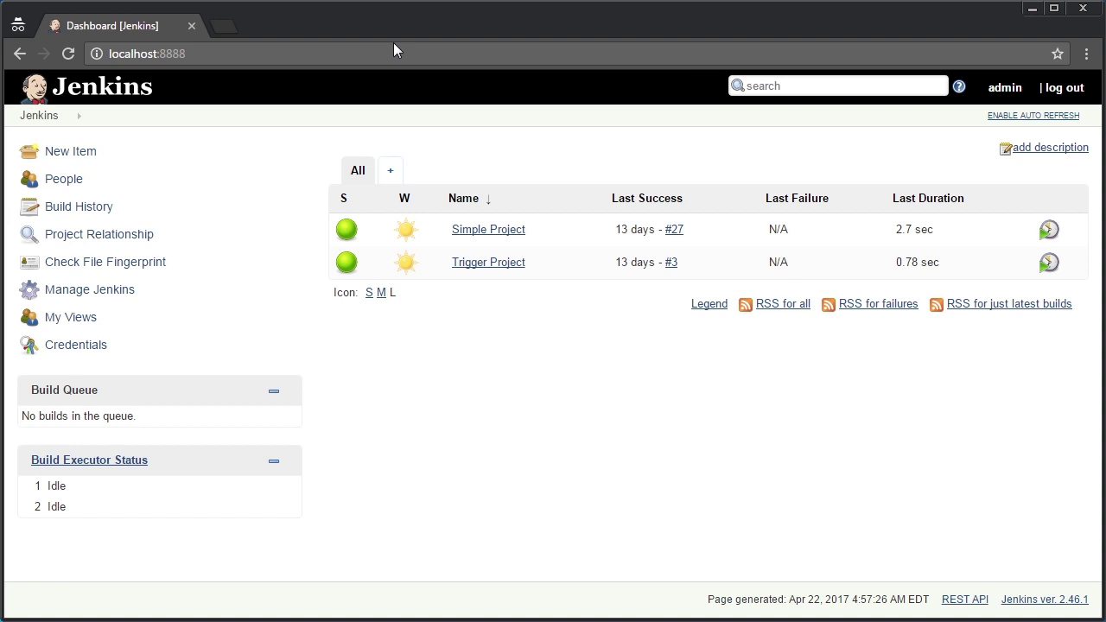
Add a new Maven installation entry under Global Tool Configuration's Maven section
left_click(106, 295)
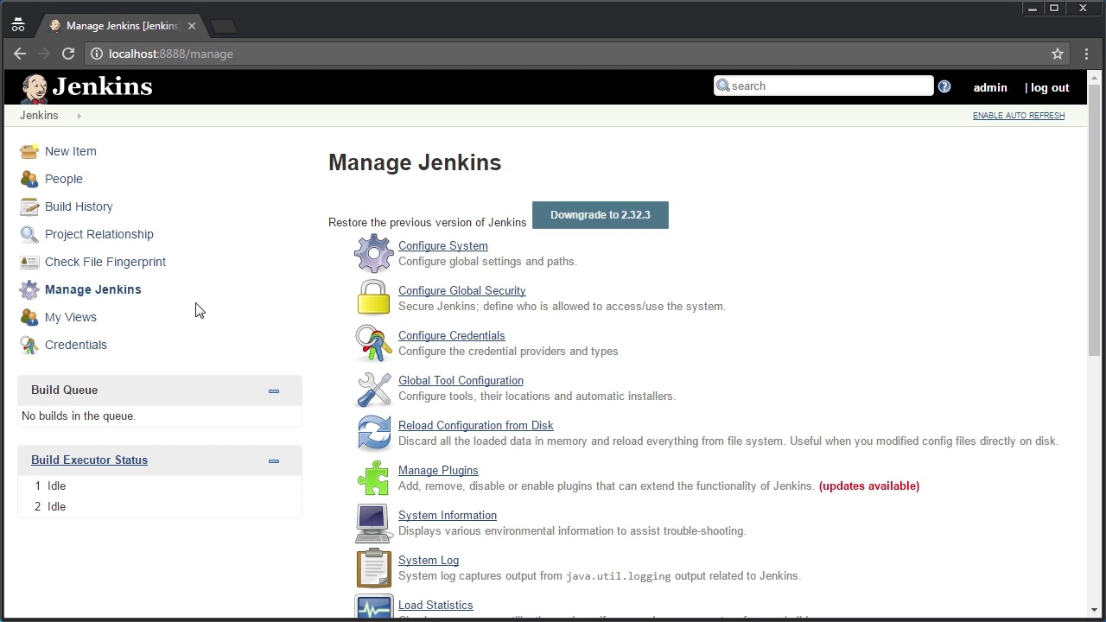
left_click(440, 387)
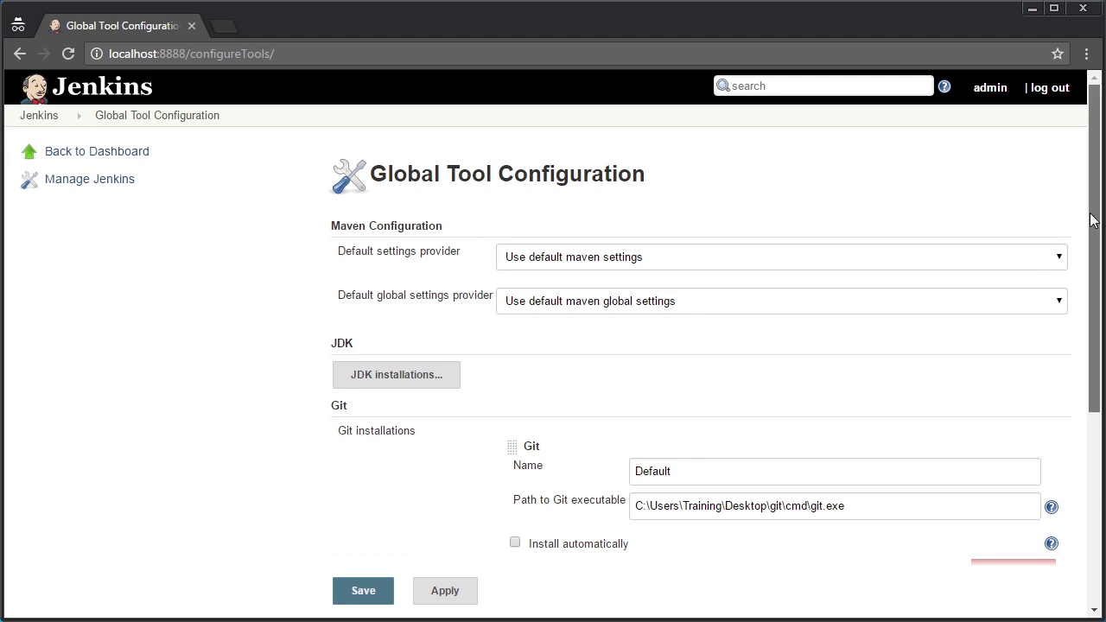
scroll(1090, 219, "down", 4)
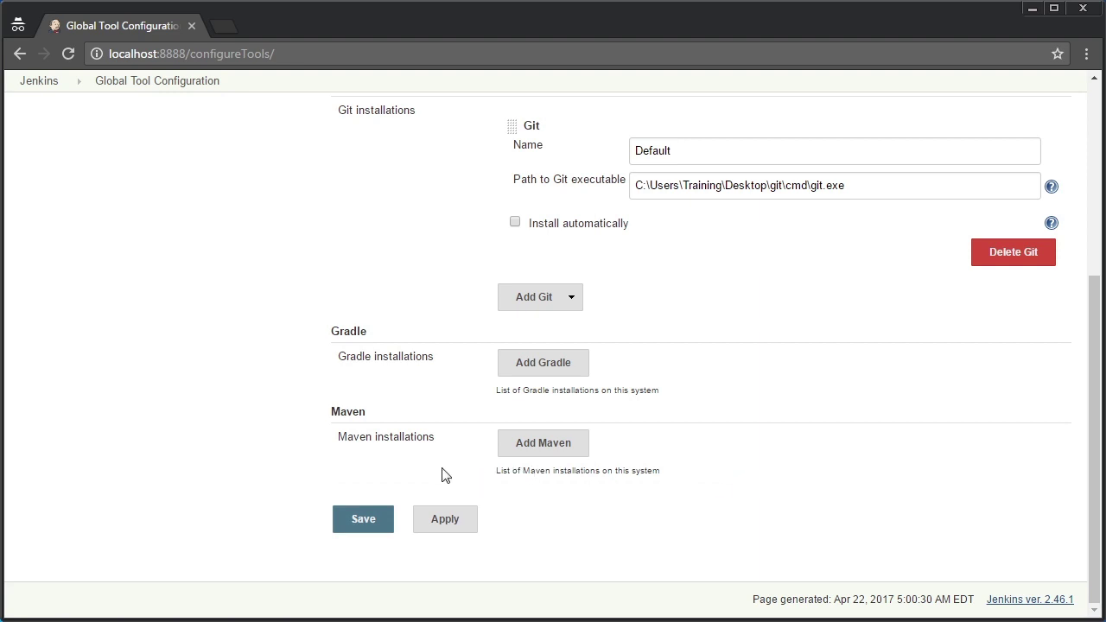
left_click(519, 446)
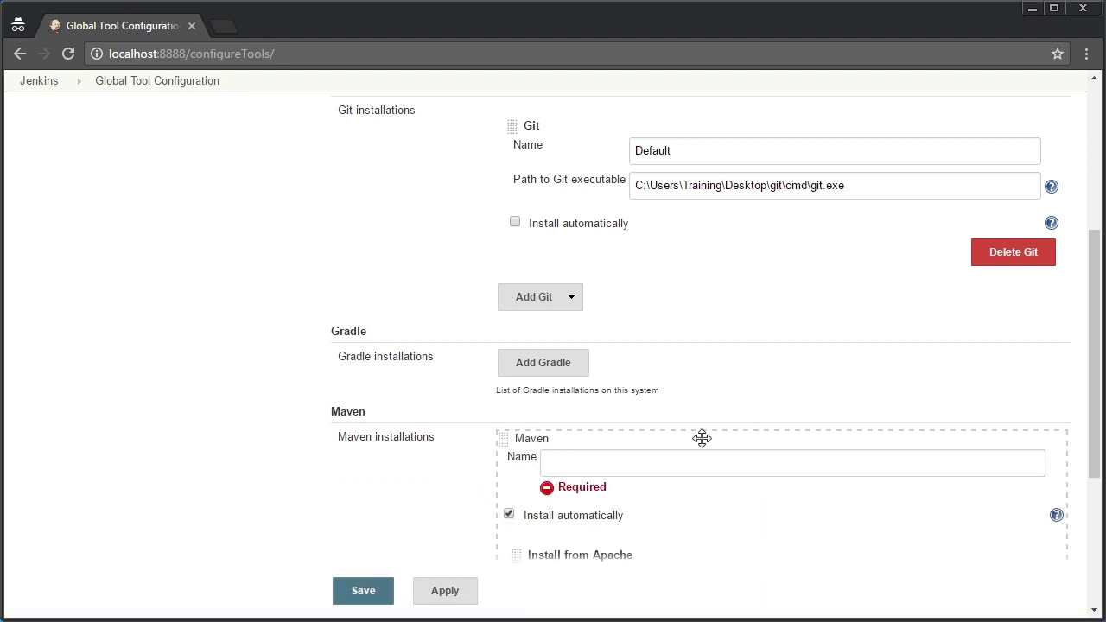
left_click_drag(1095, 467, 1096, 559)
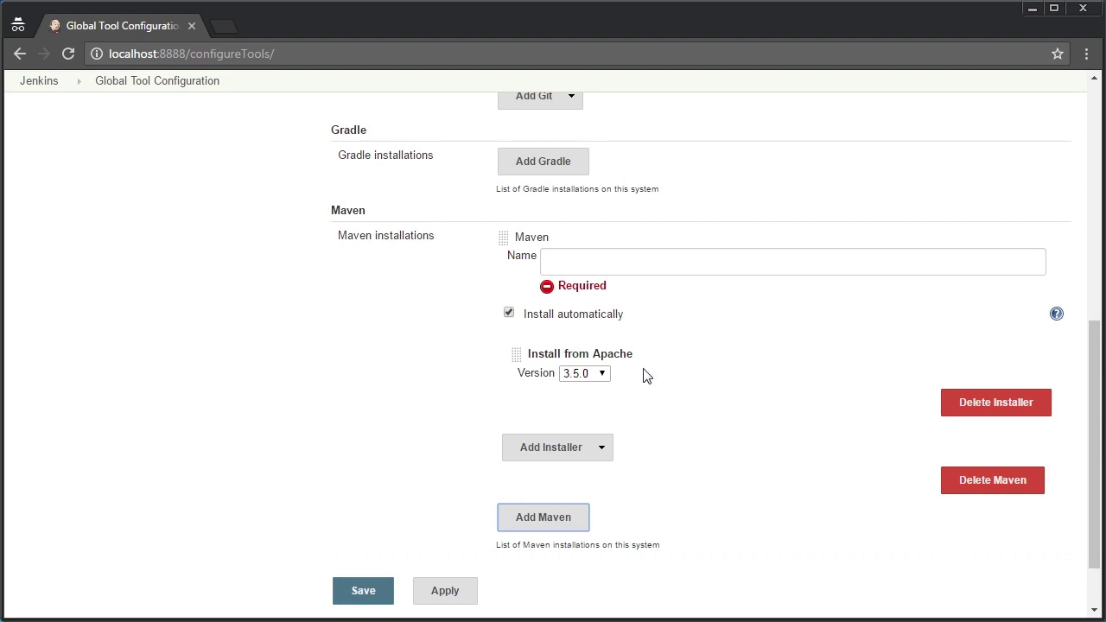
Disable auto-install, paste the apache-maven-3.3.9 path as MAVEN_HOME, name it 'Maven 3.3.9', and save
left_click(508, 315)
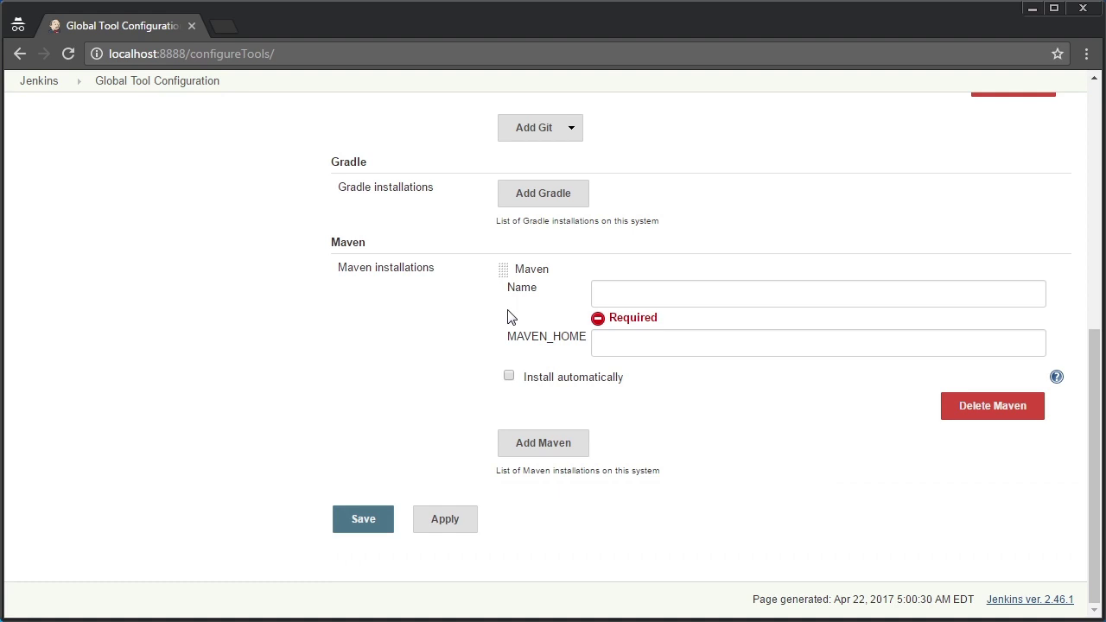
left_click(630, 339)
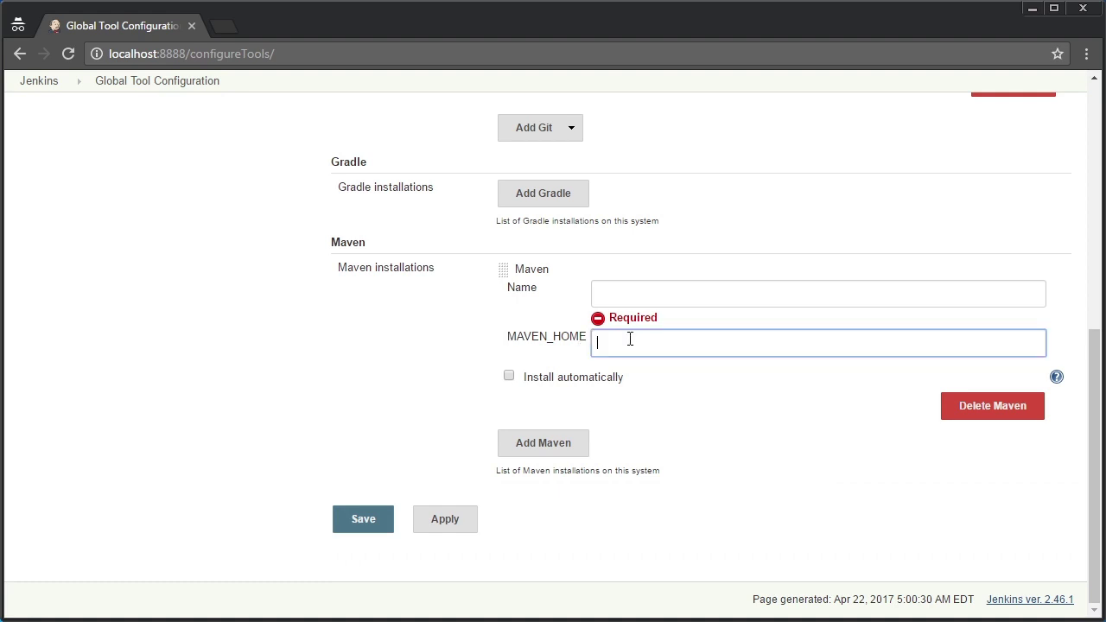
key("ctrl+v")
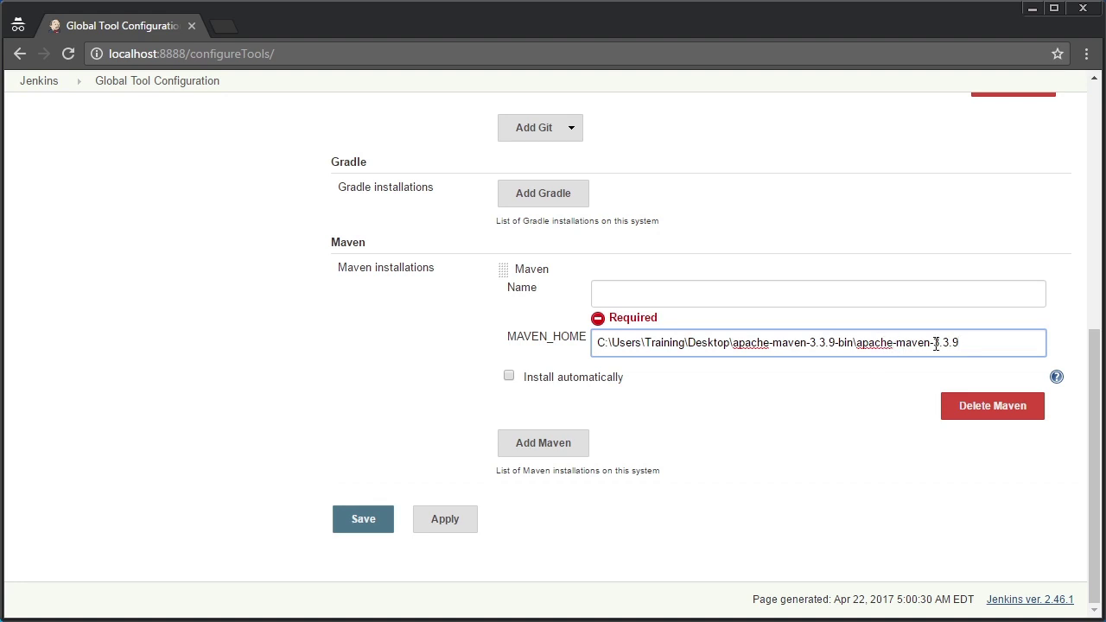
left_click_drag(960, 343, 940, 344)
left_click(607, 288)
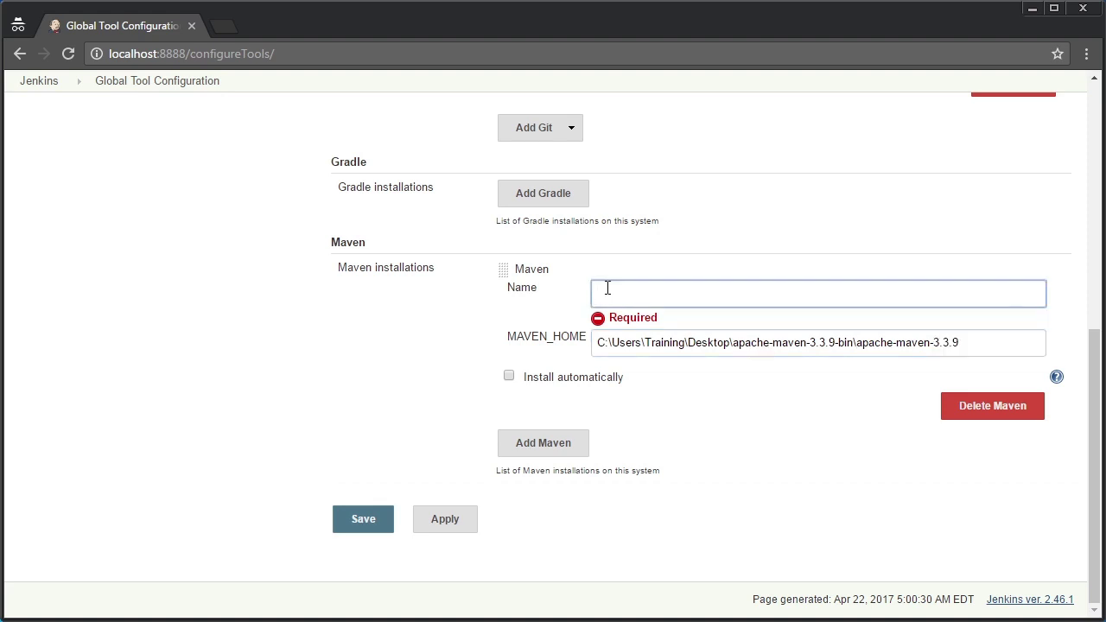
type("Maven 3.3.9")
left_click(361, 517)
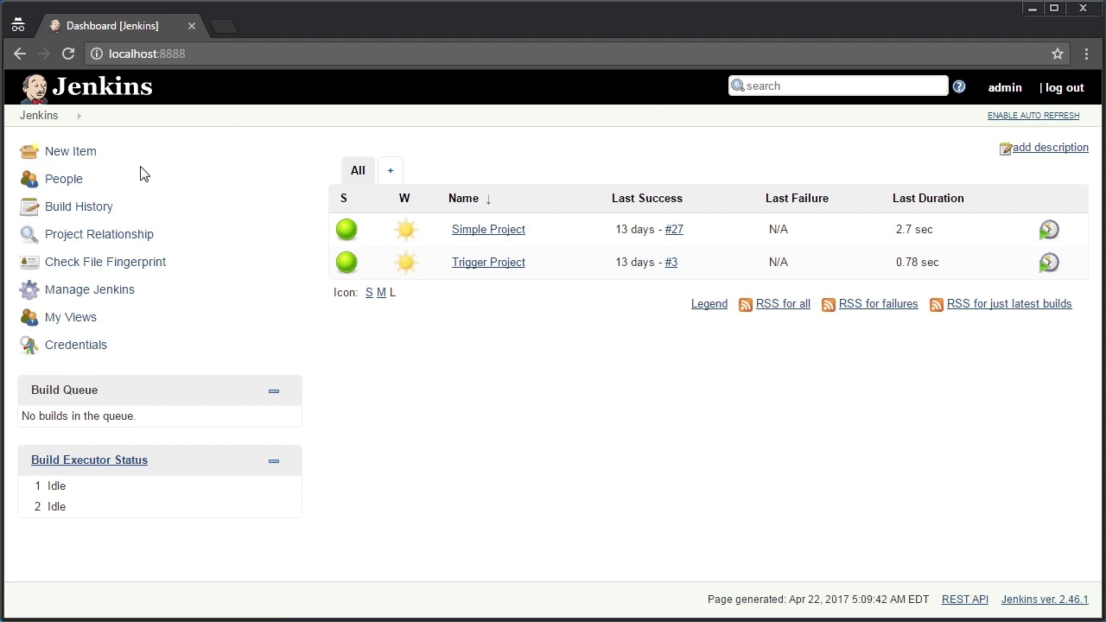
Create a new item 'Maven Test' of type Maven project
left_click(87, 160)
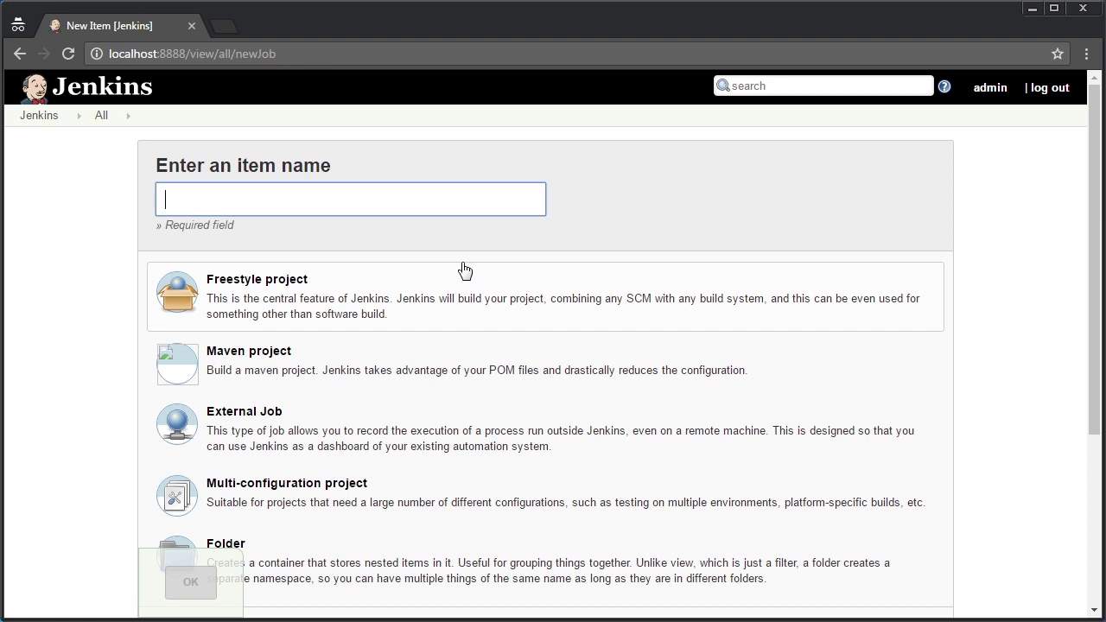
type("Maven Test")
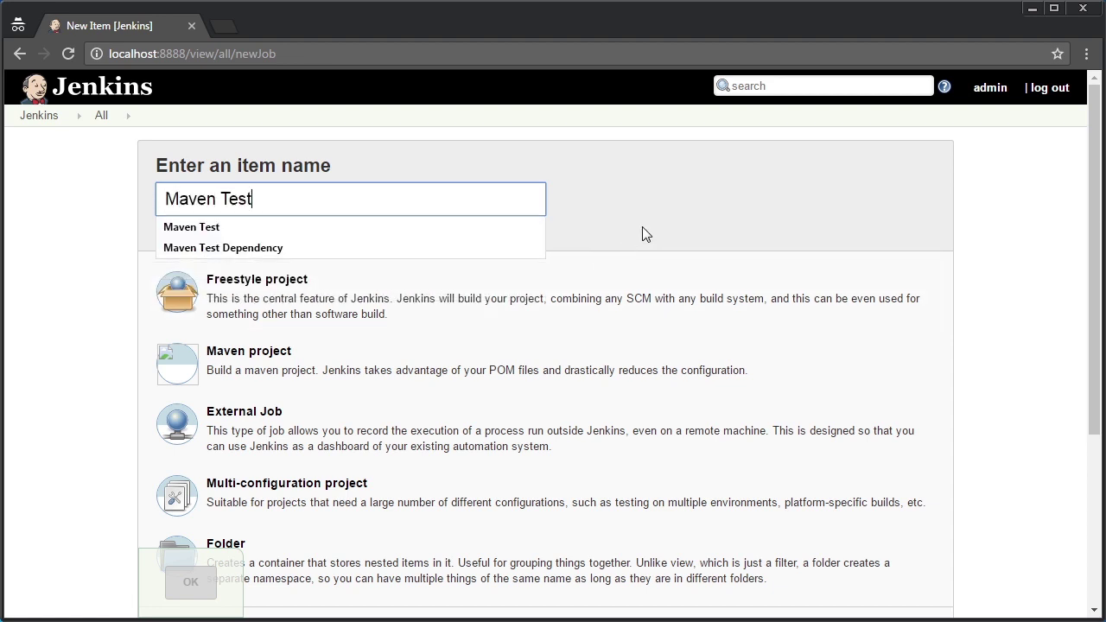
left_click(641, 233)
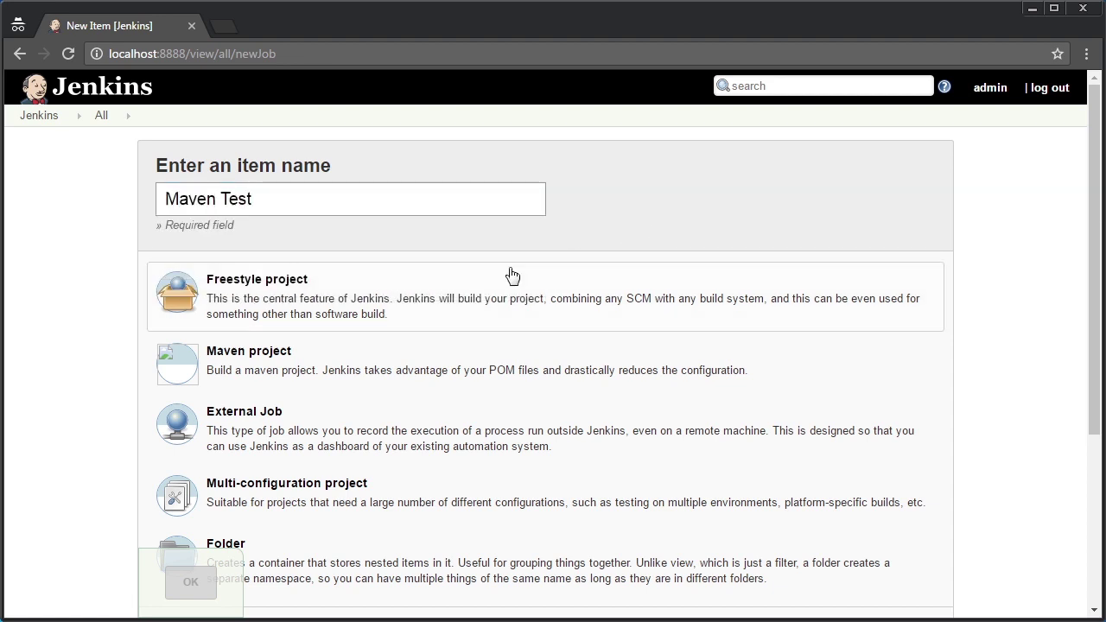
left_click(214, 361)
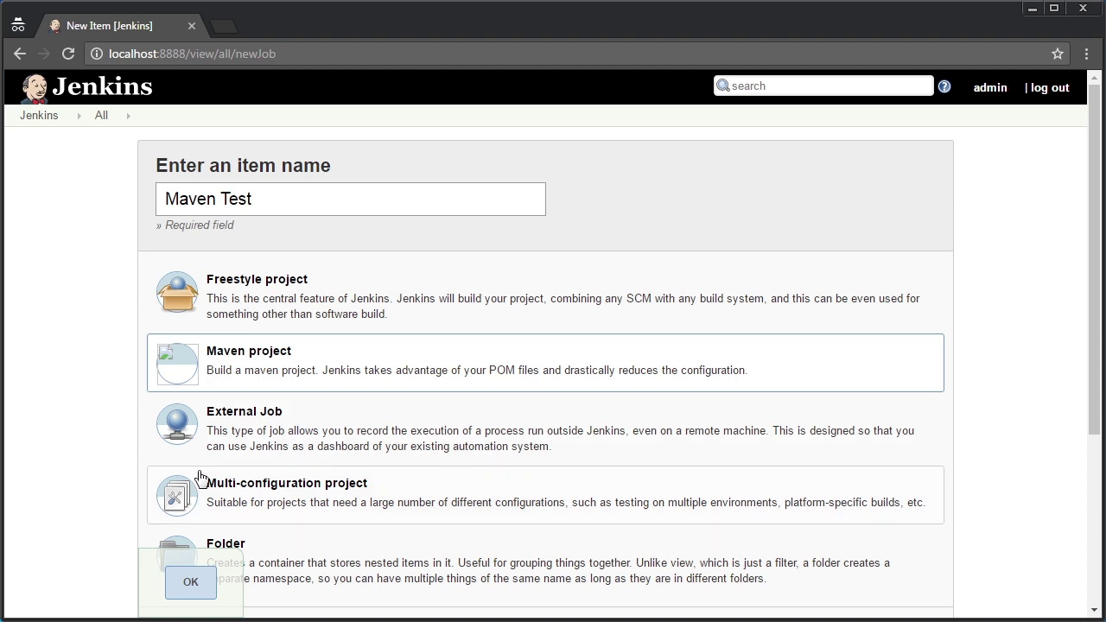
left_click(191, 583)
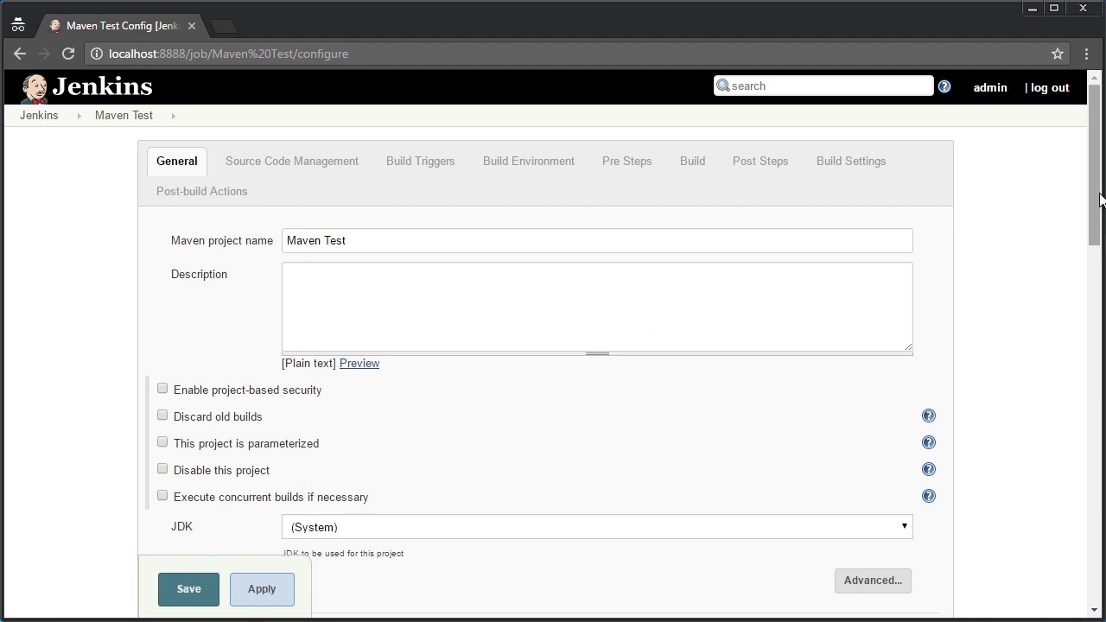
Choose JDK 1.8 for Maven Test and select Git under Source Code Management
left_click_drag(1098, 197, 1095, 234)
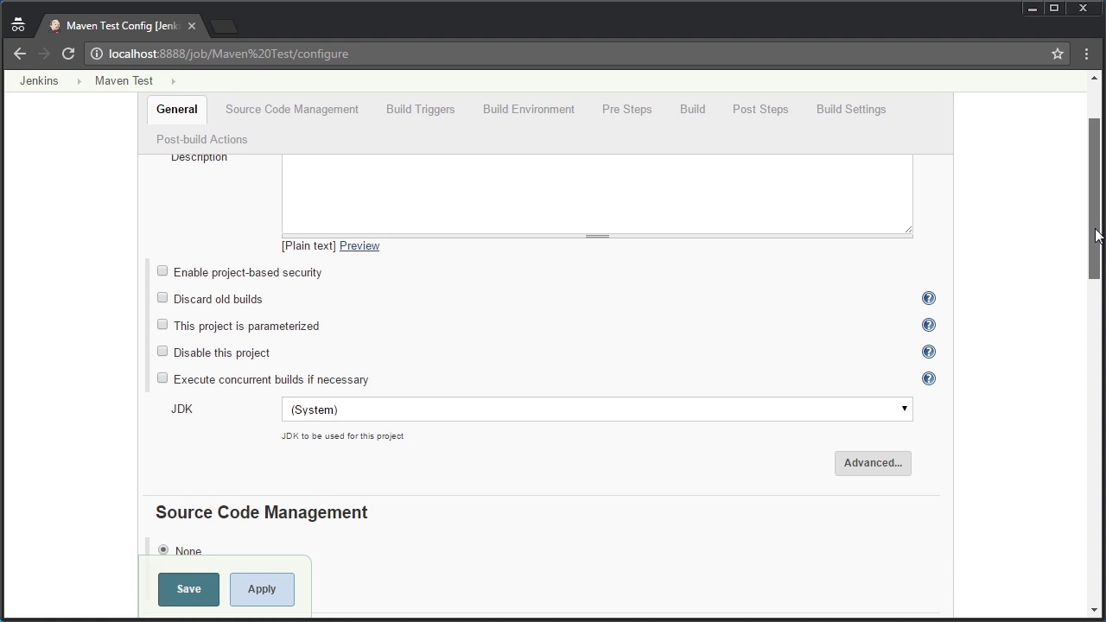
left_click_drag(1096, 234, 1031, 203)
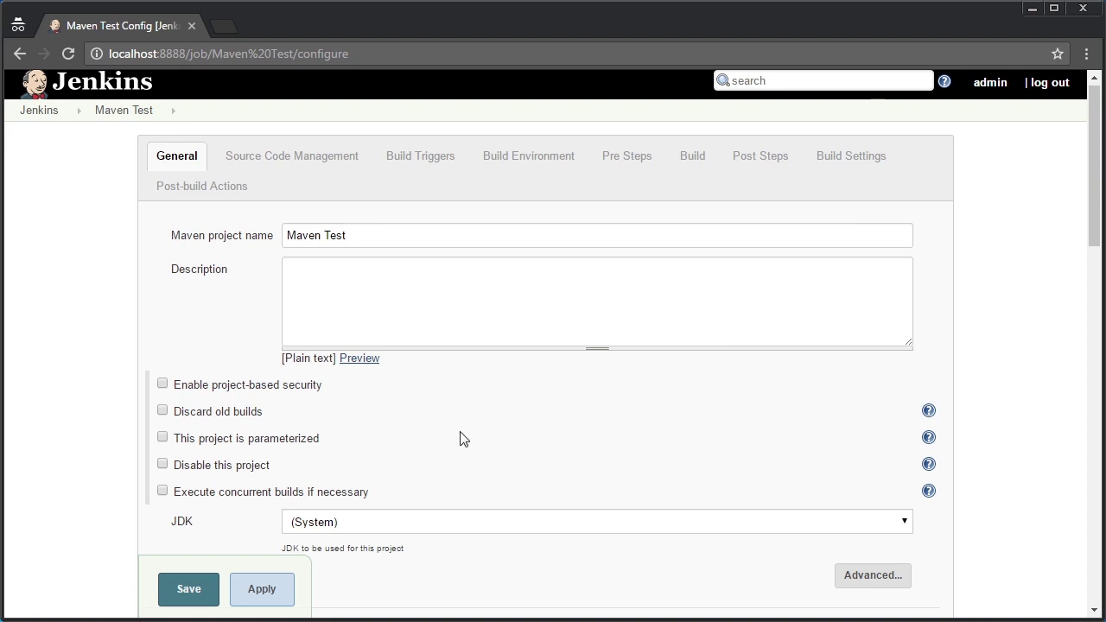
left_click(351, 528)
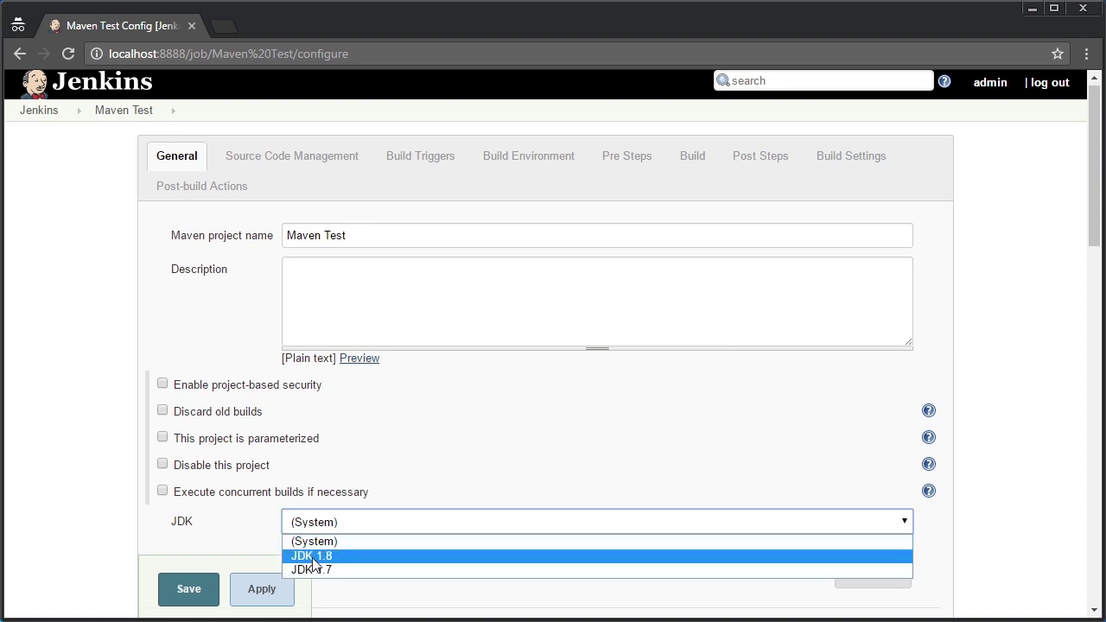
left_click(337, 557)
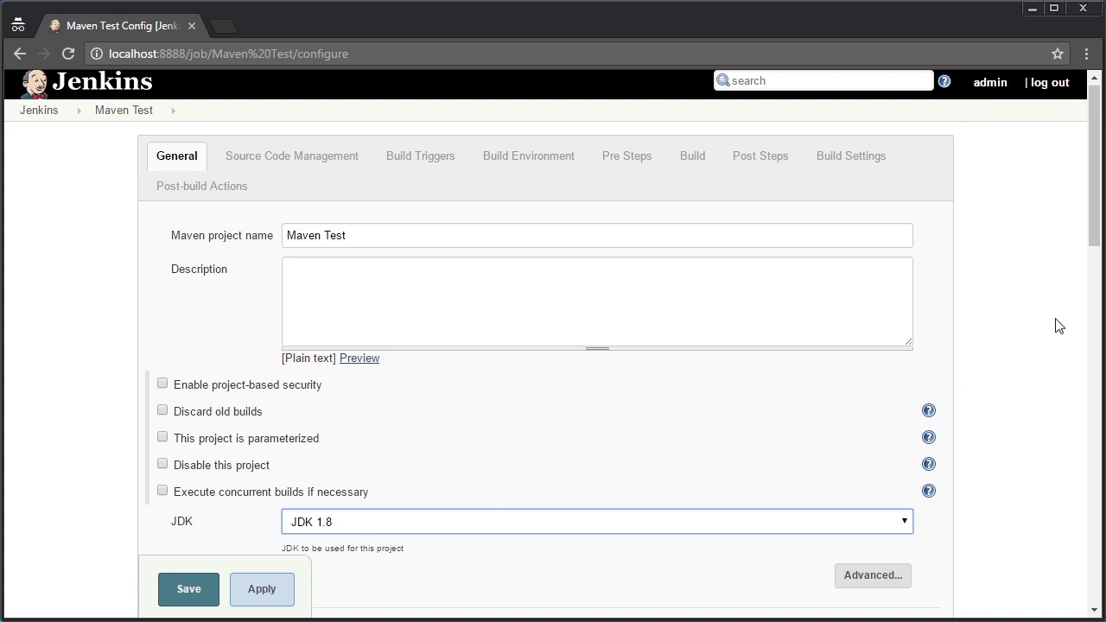
left_click_drag(1090, 204, 1085, 278)
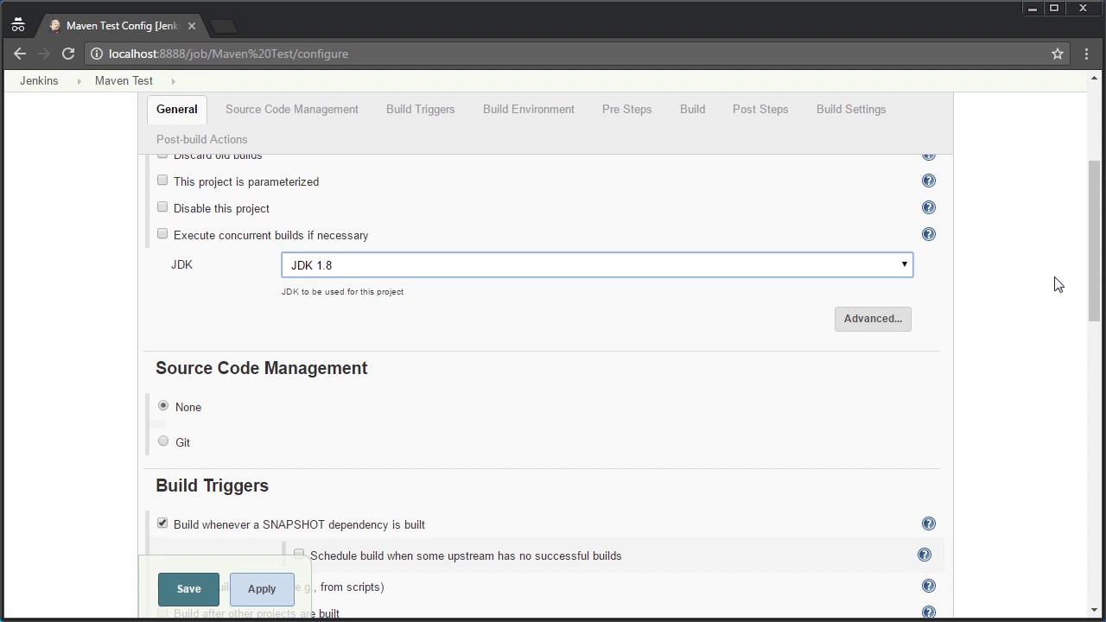
left_click(172, 442)
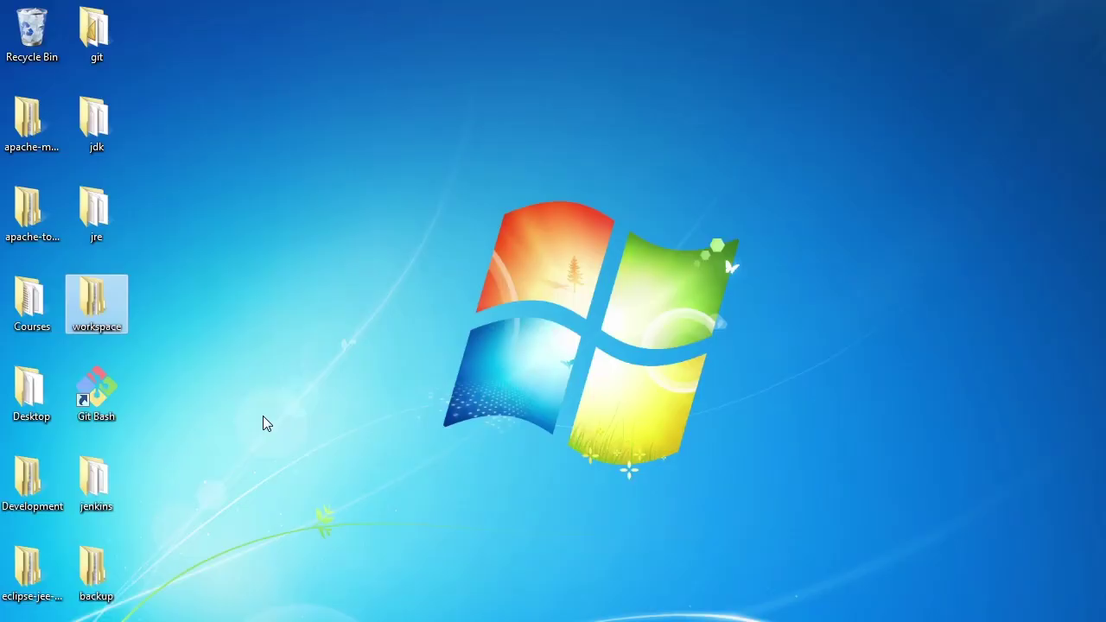
View workspace\maven-test's pom.xml and src, return to workspace, and bring up maven-test's context menu
double_click(77, 295)
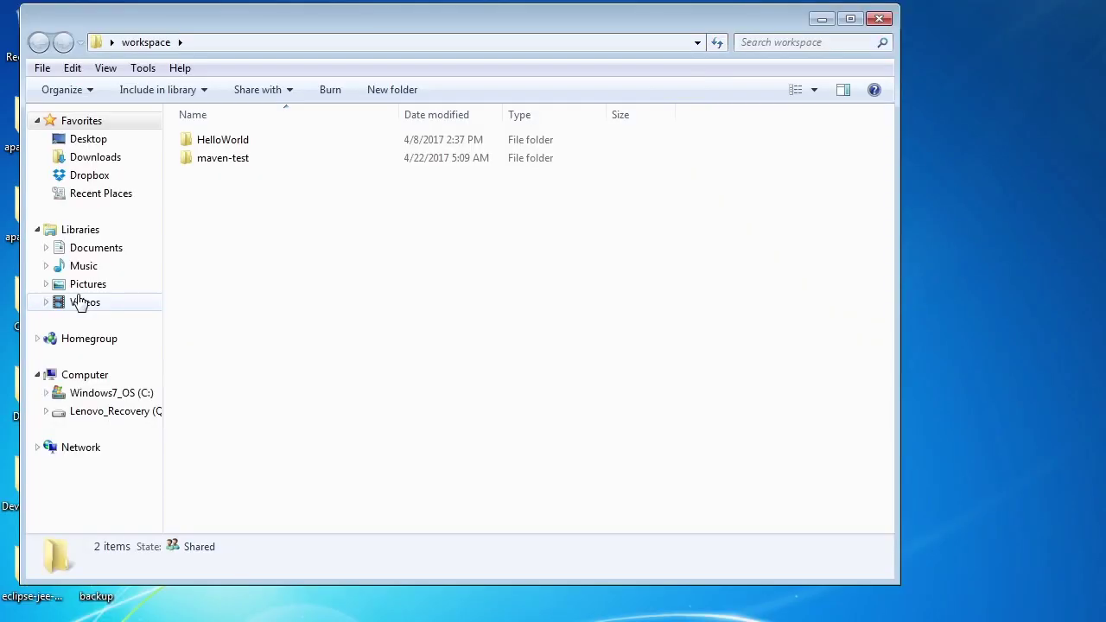
double_click(230, 165)
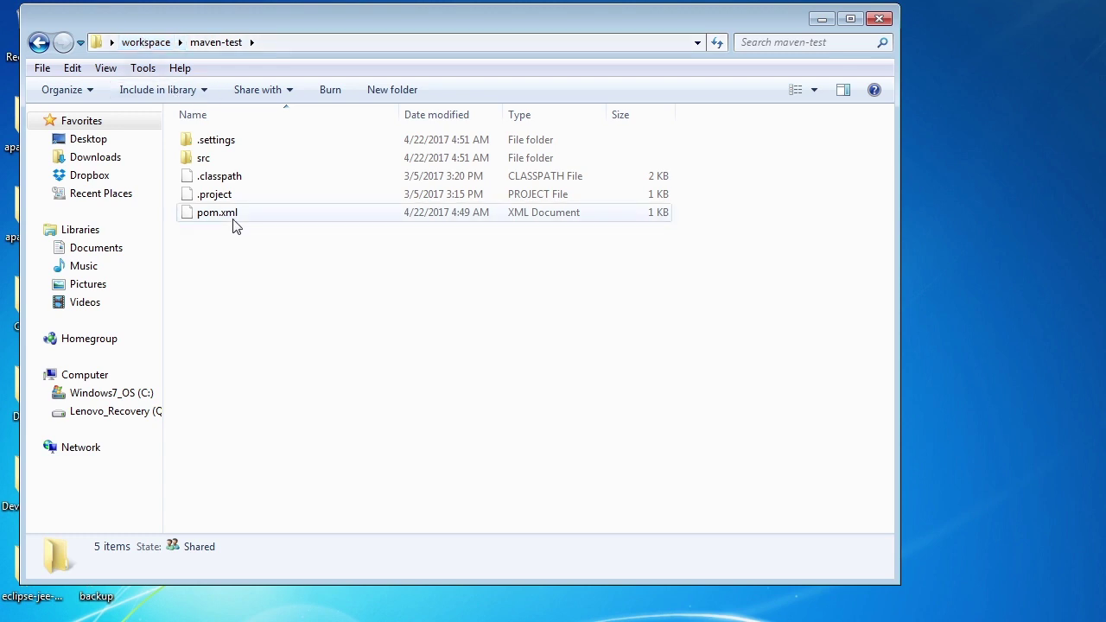
mouse_move(235, 225)
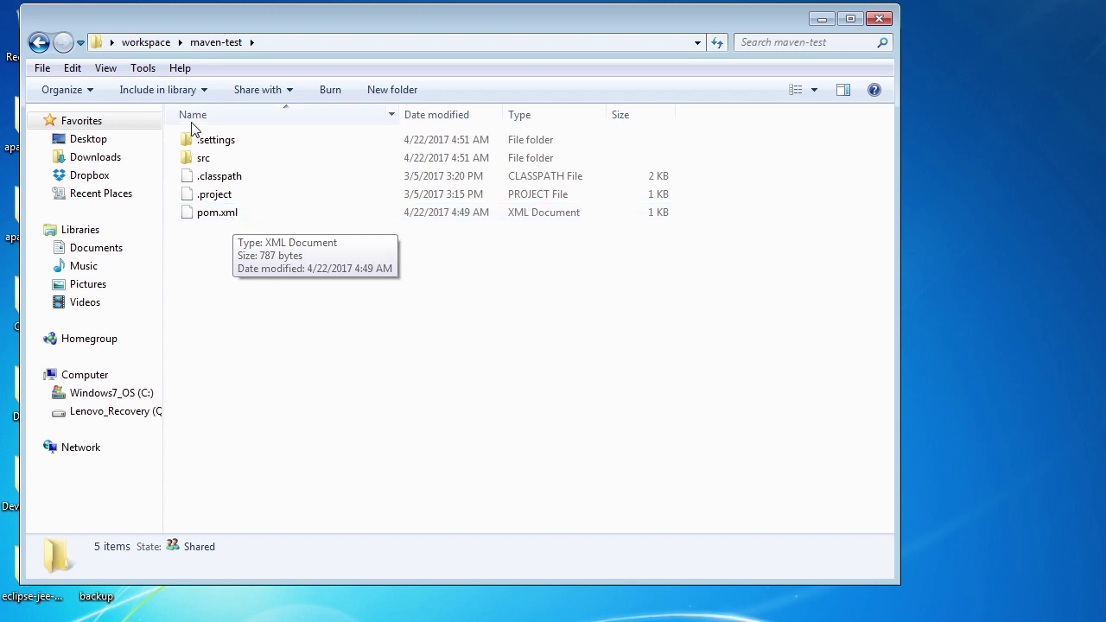
left_click(147, 44)
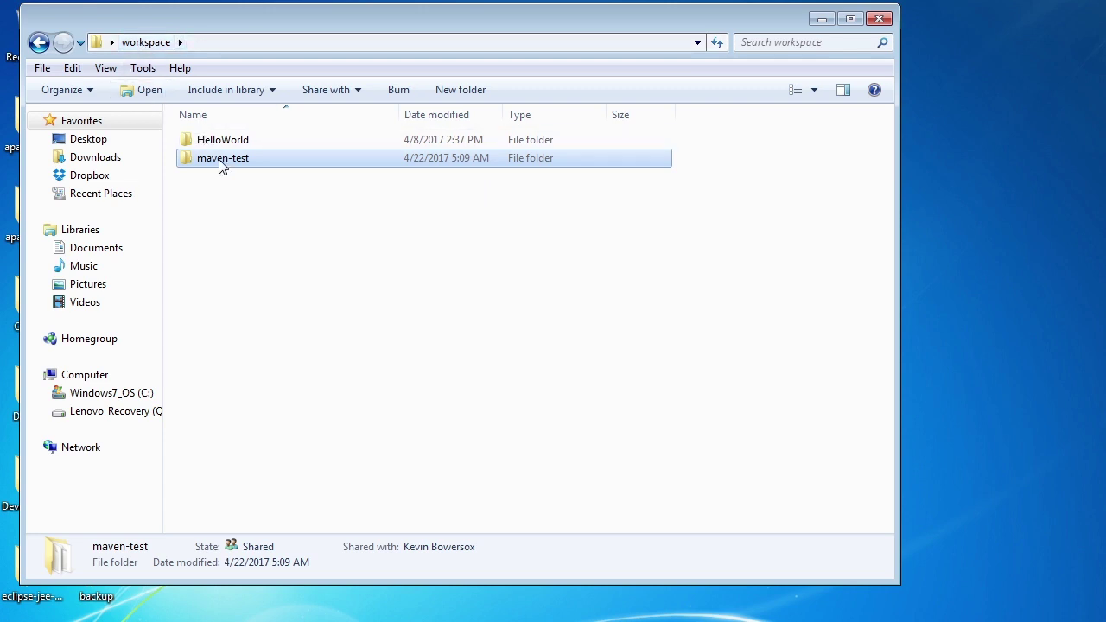
right_click(222, 166)
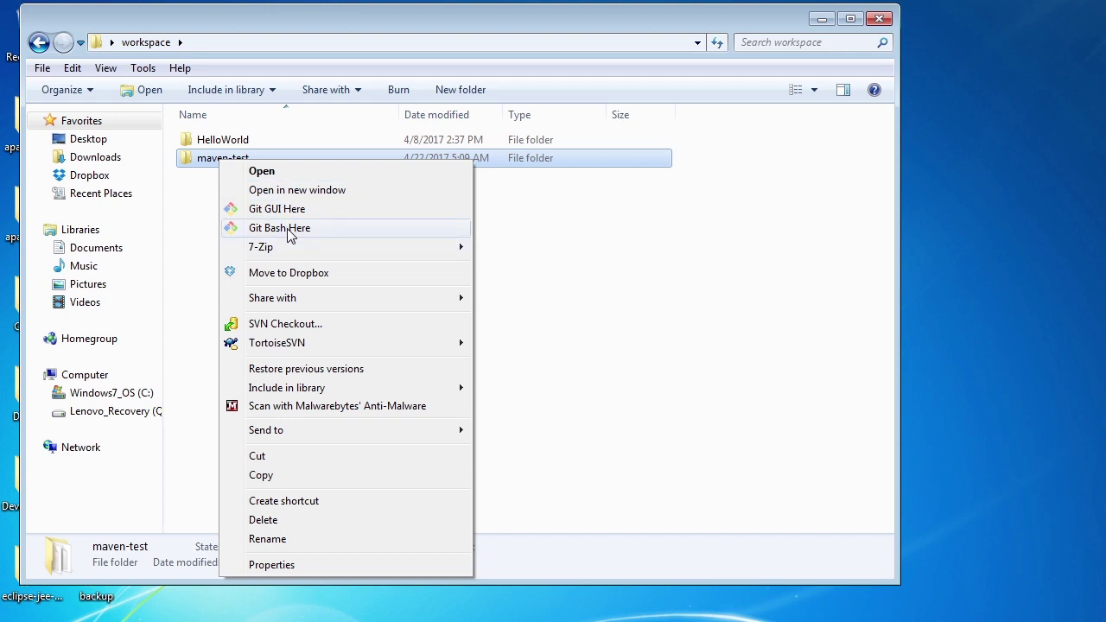
Open Git Bash in maven-test, initialize a Git repository and check its status
left_click(290, 229)
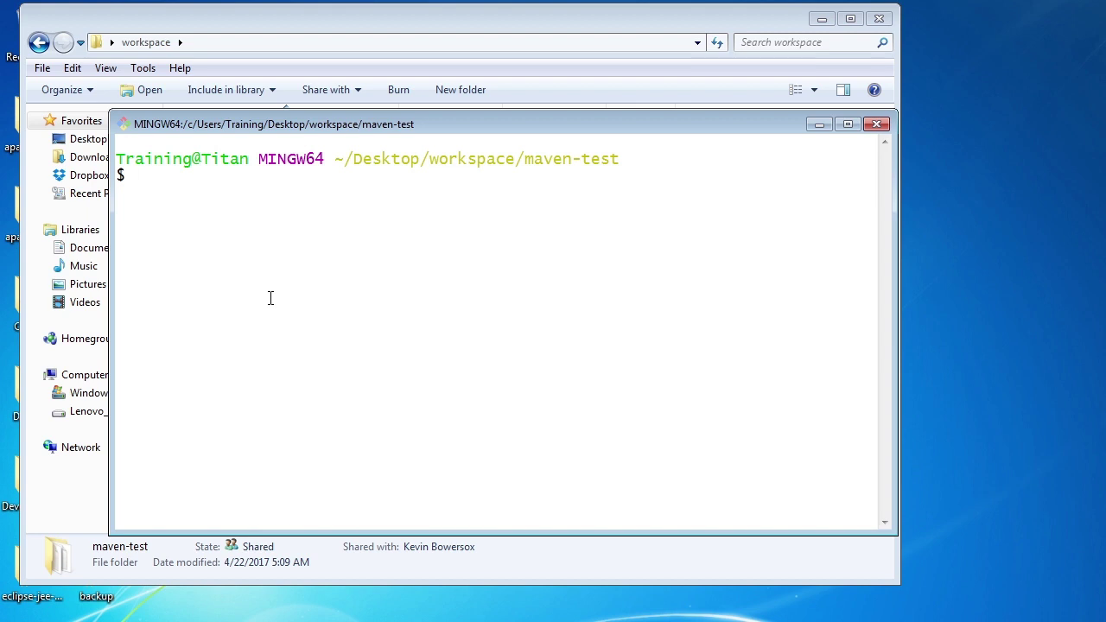
type("git init")
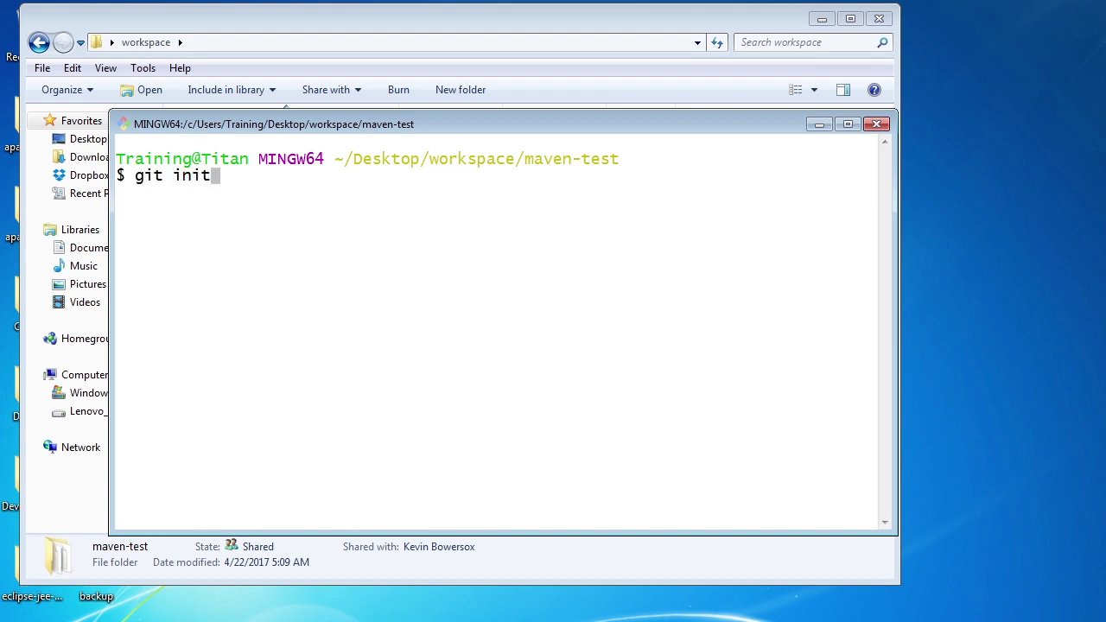
key("Return")
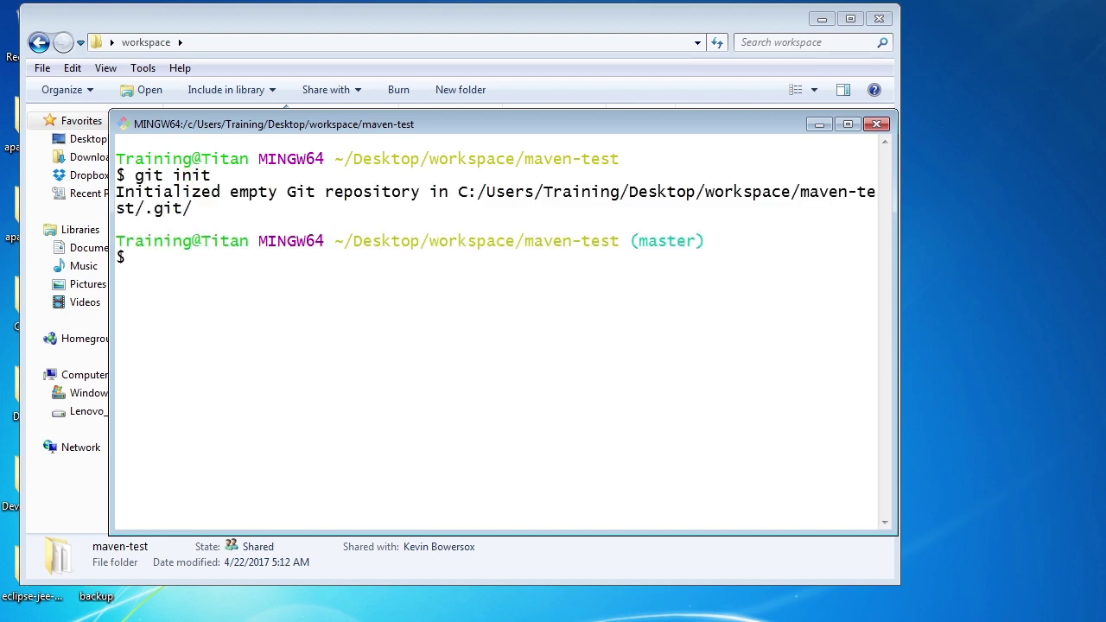
type("git status")
key("Return")
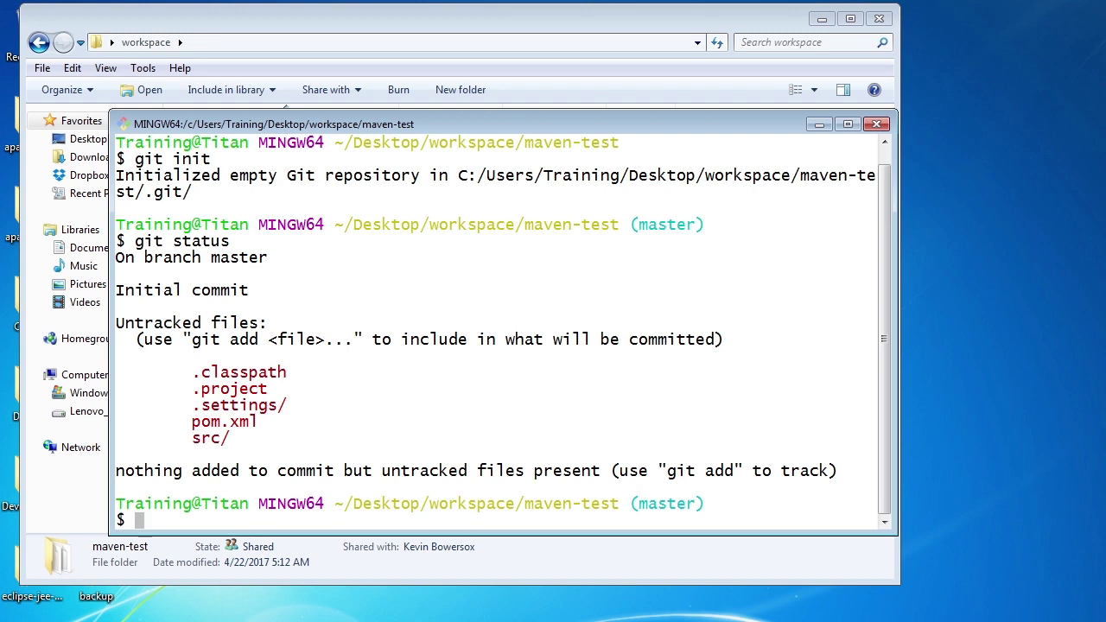
type("clear")
key("Return")
Stage all project files and commit them as "First Commit", then leave the terminal
type("git add .")
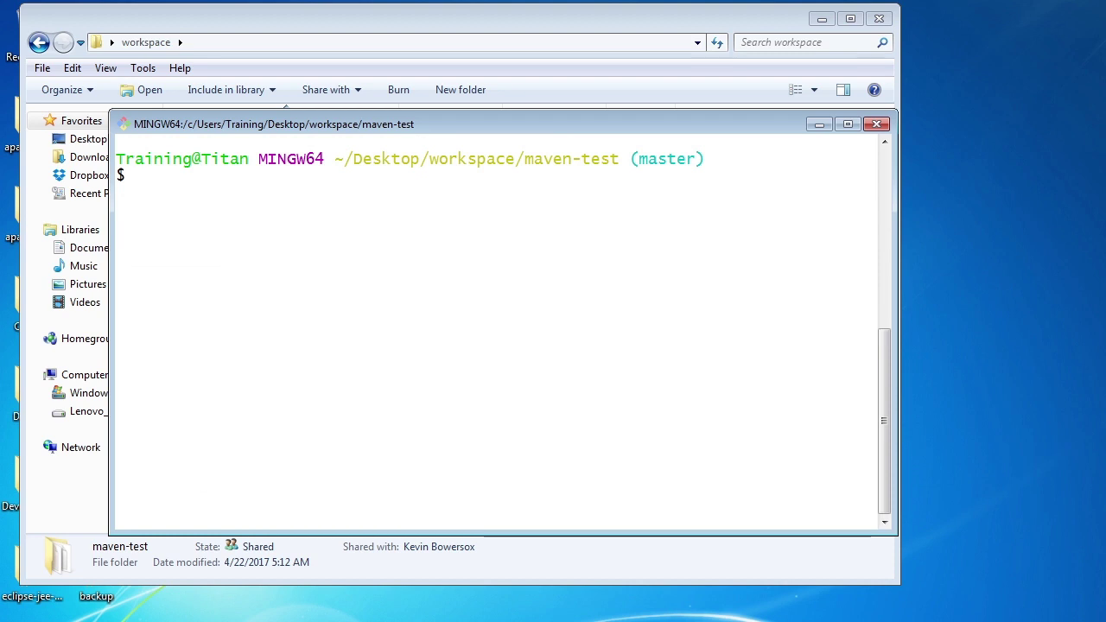
key("Return")
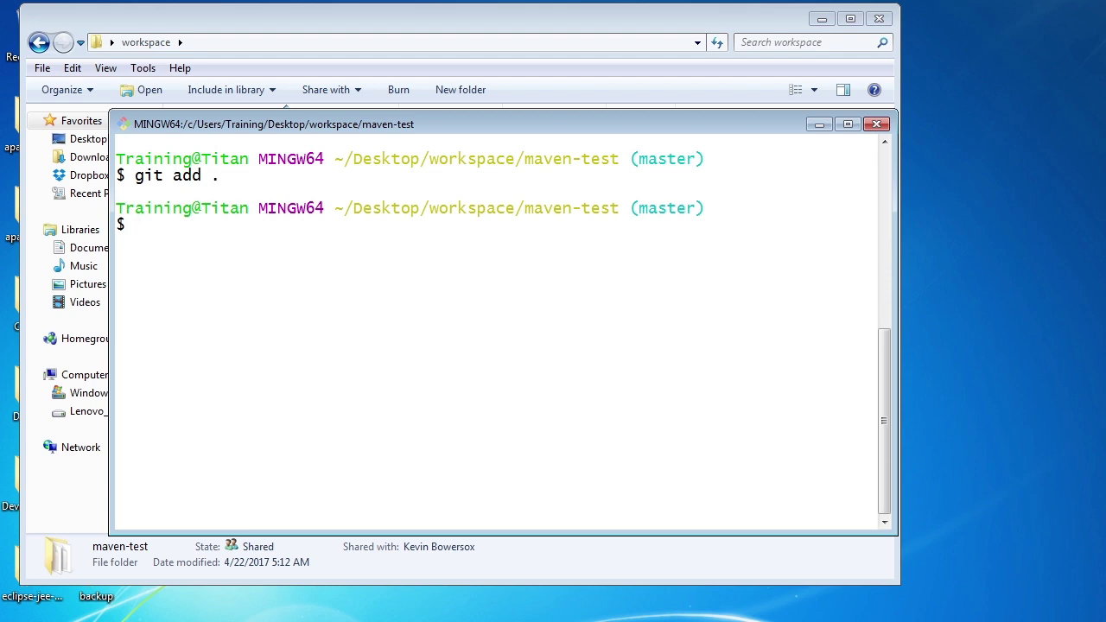
type("git commit -m \"First Commit\"")
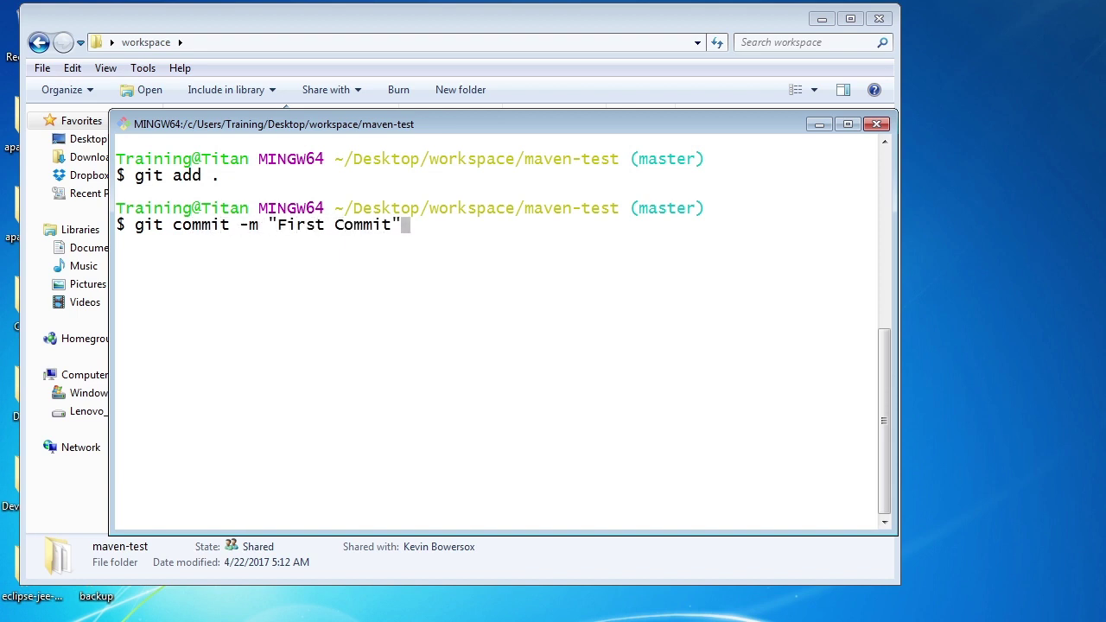
key("Return")
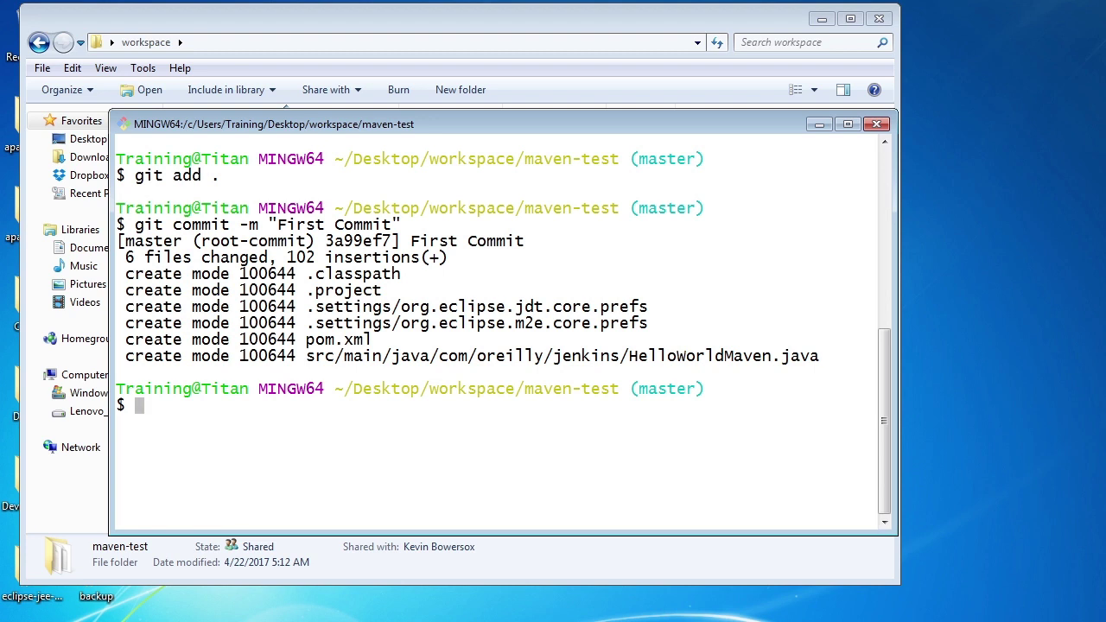
key("alt+Tab")
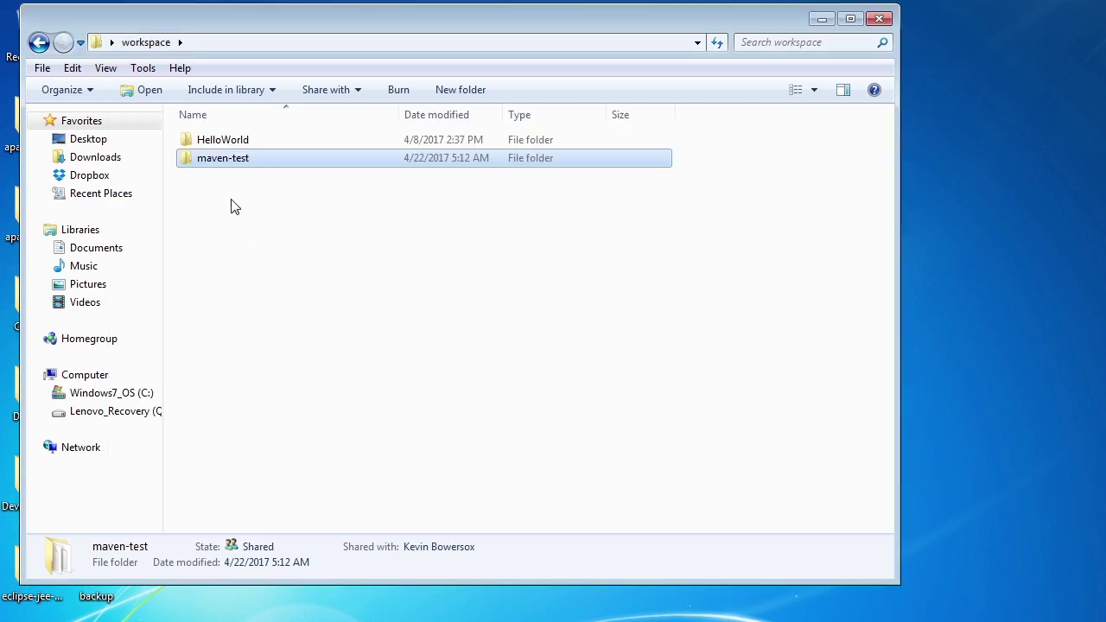
Copy the maven-test folder path, now holding .git, and return to the Jenkins configuration
double_click(233, 158)
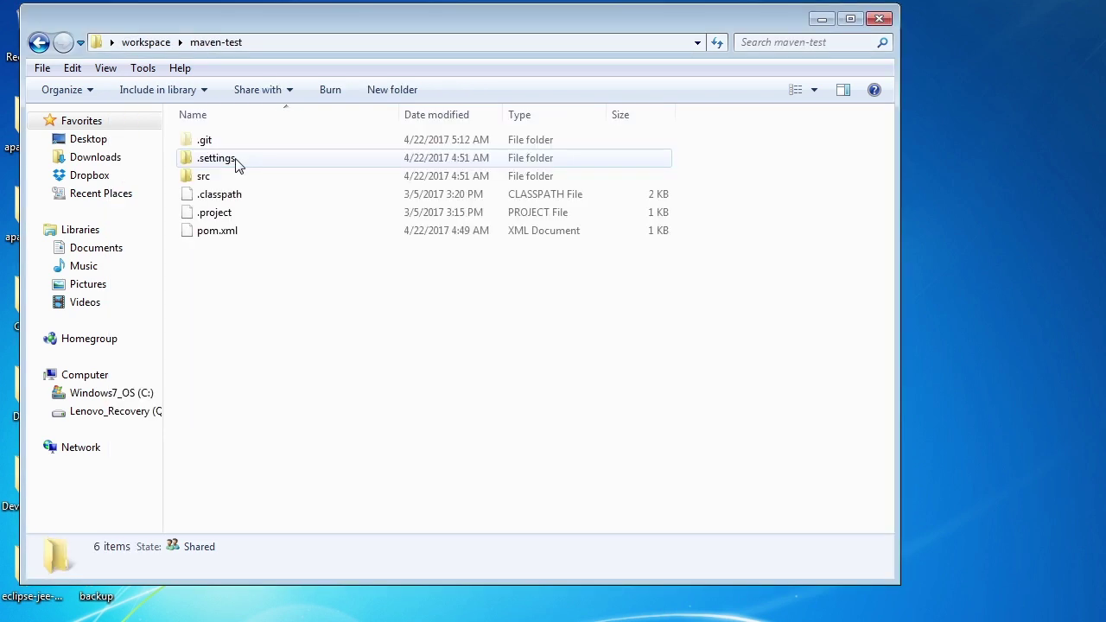
left_click(371, 39)
key("ctrl+c")
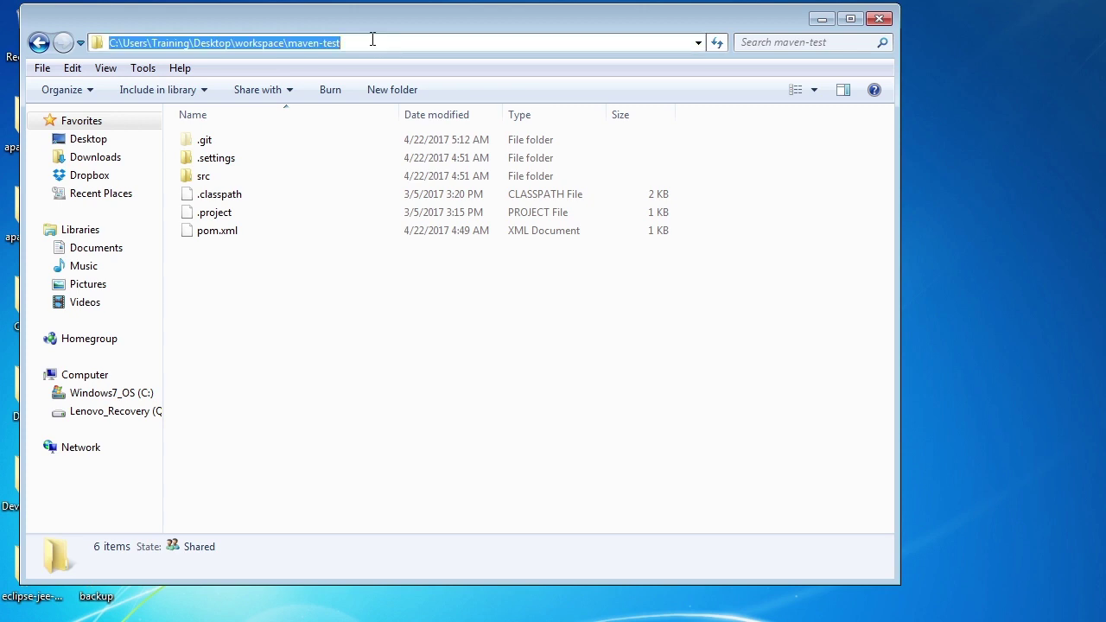
key("alt+Tab")
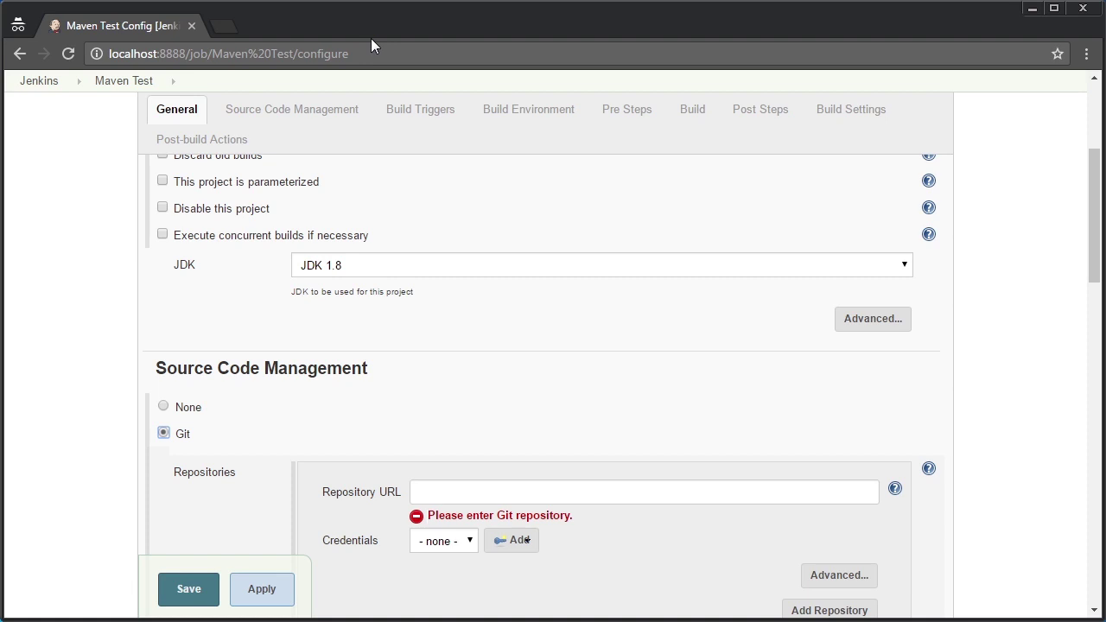
left_click(437, 492)
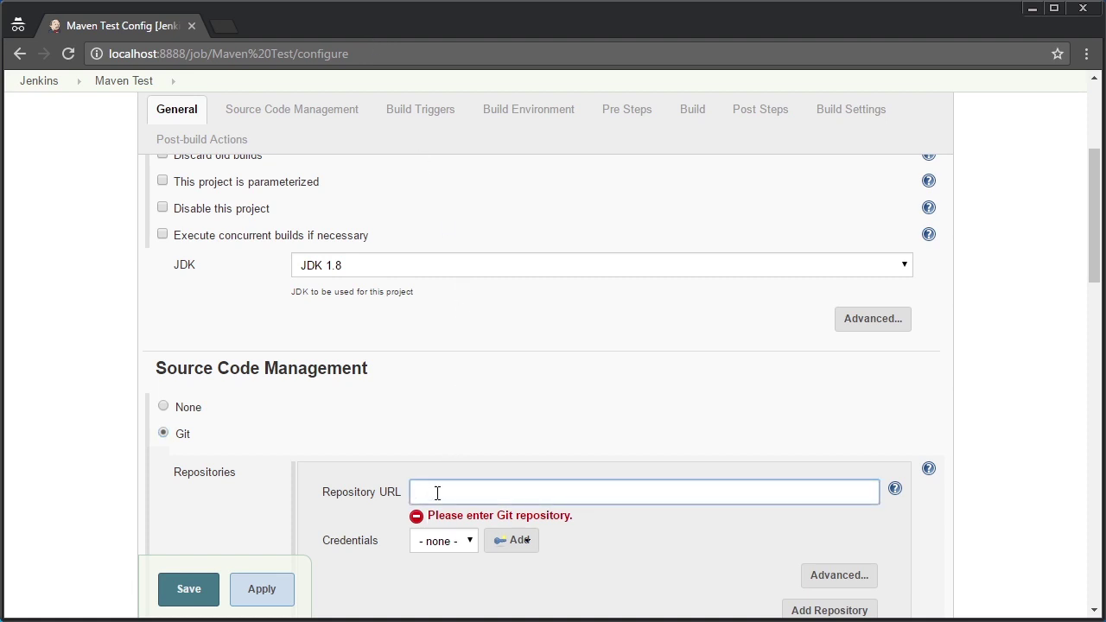
key("ctrl+v")
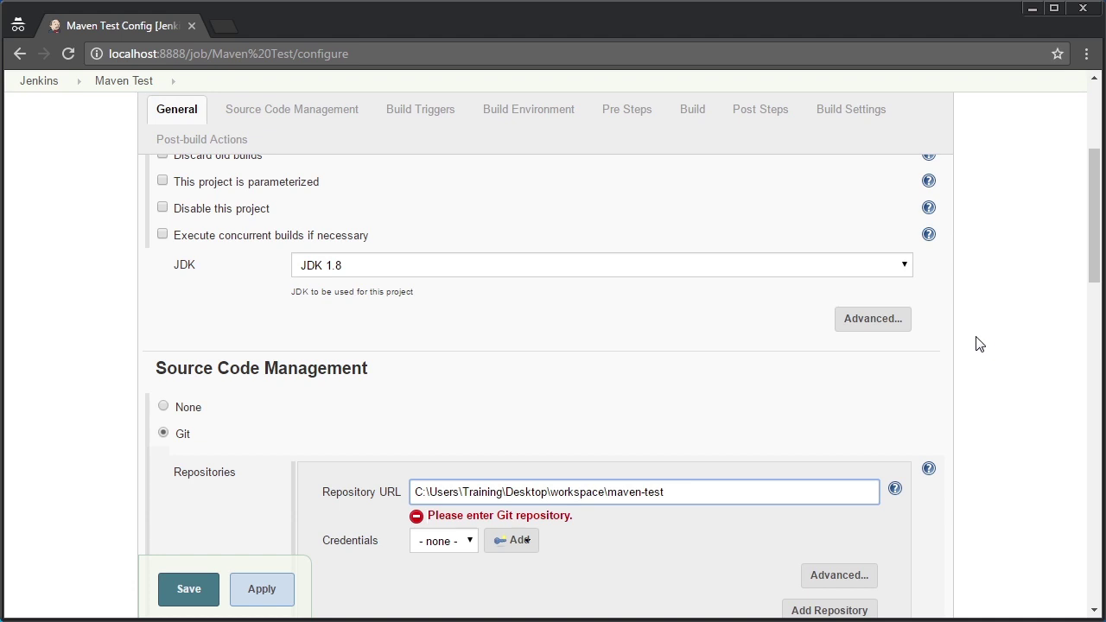
left_click_drag(1091, 271, 1097, 313)
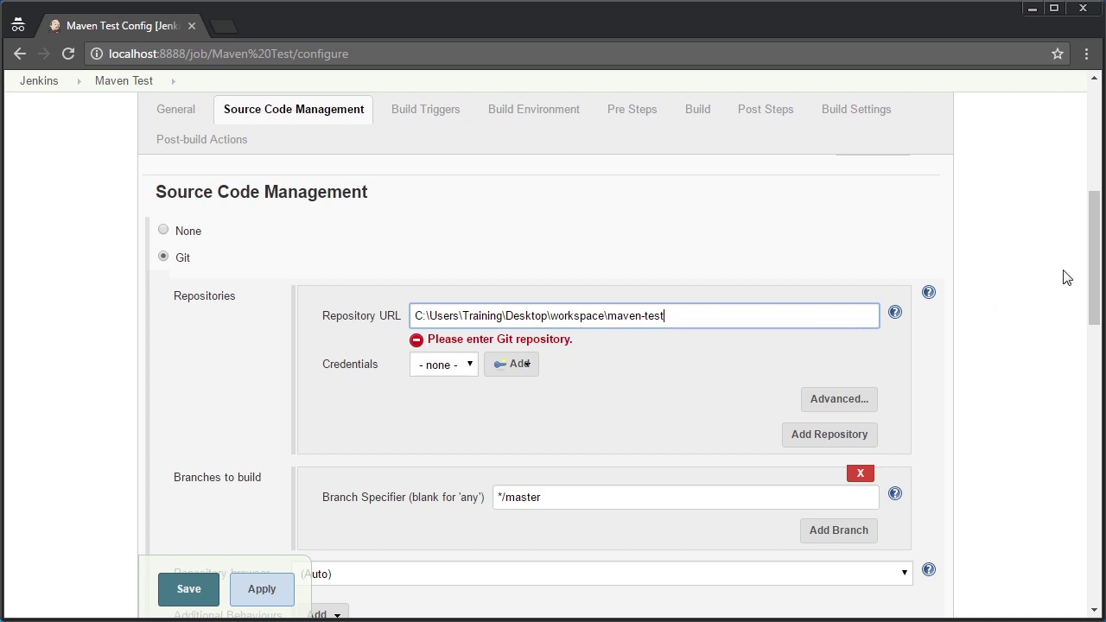
left_click_drag(1094, 278, 1094, 346)
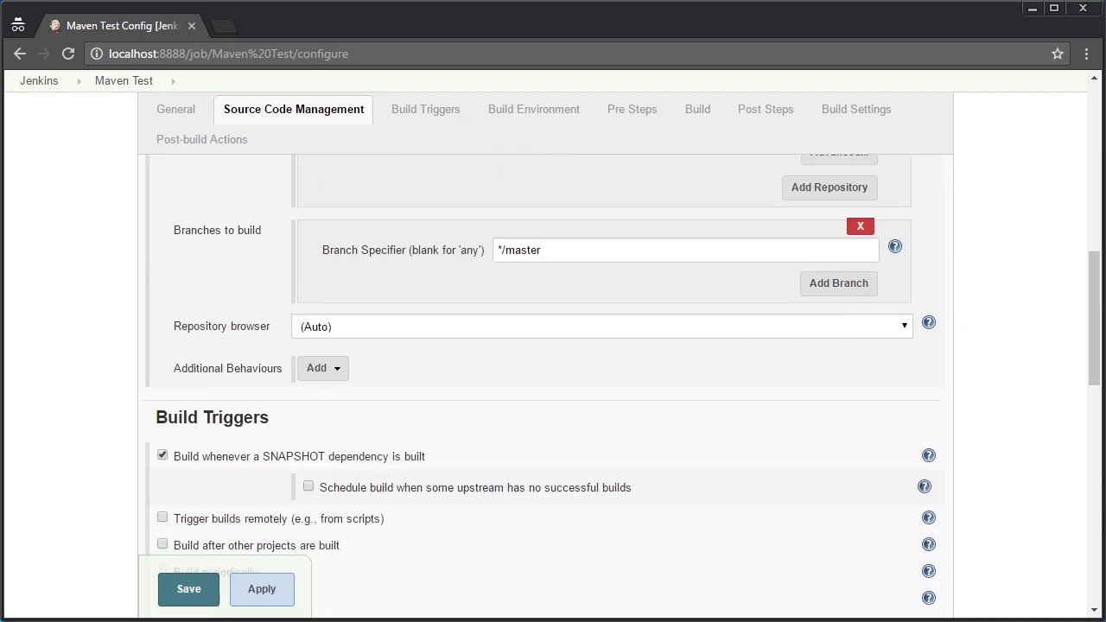
left_click_drag(1090, 324, 1090, 444)
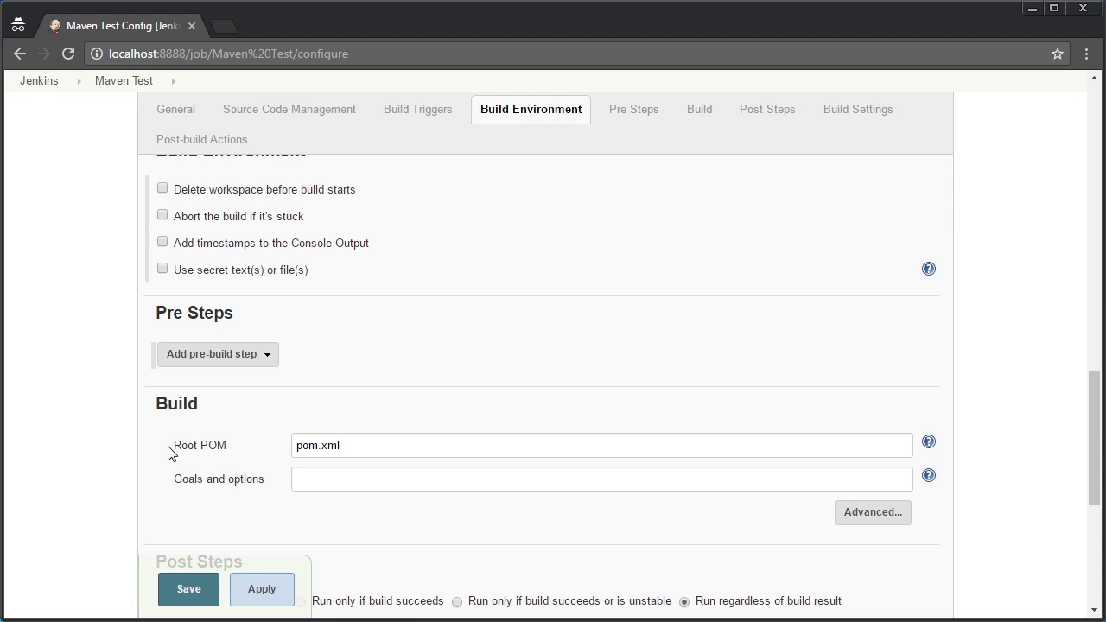
Enter install as the Maven goal under Root POM pom.xml and save the job
left_click_drag(355, 441, 279, 434)
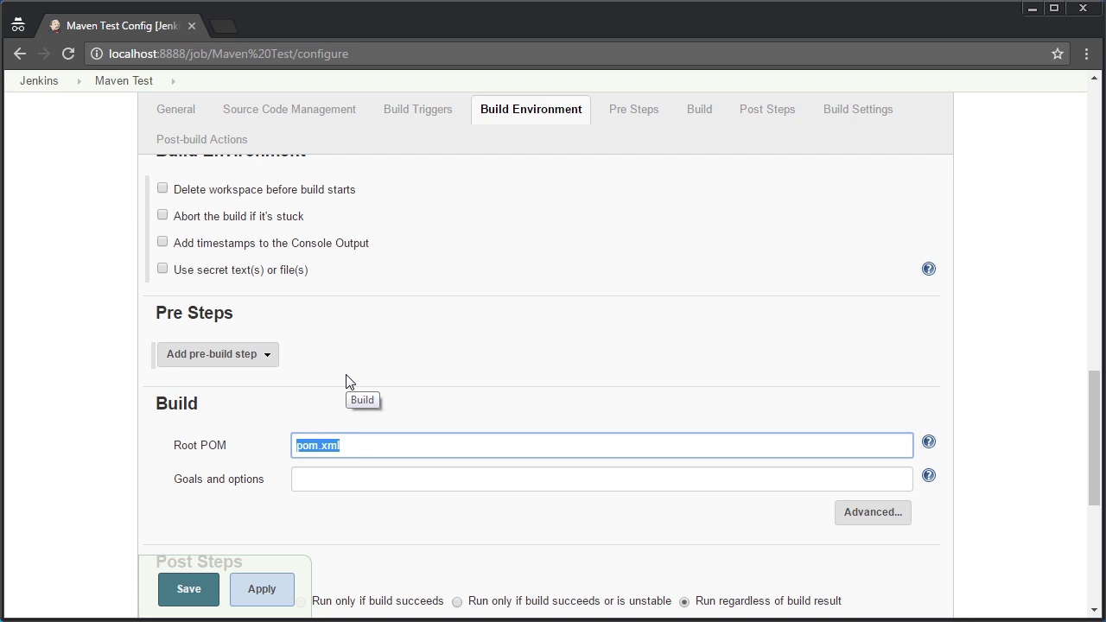
left_click(363, 479)
type("install")
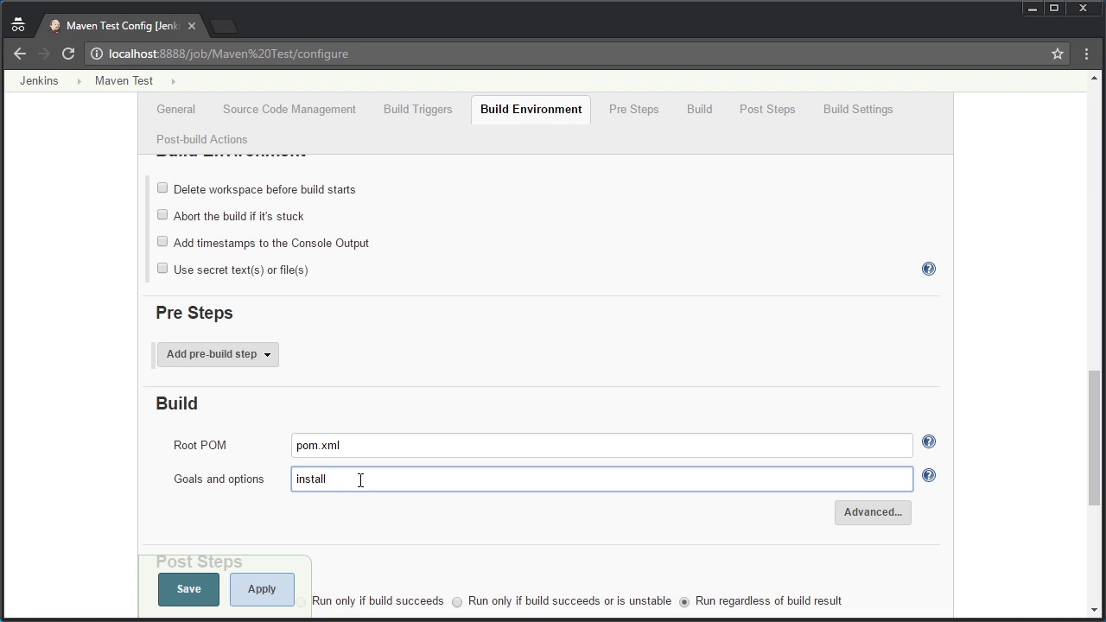
left_click_drag(1100, 424, 1100, 488)
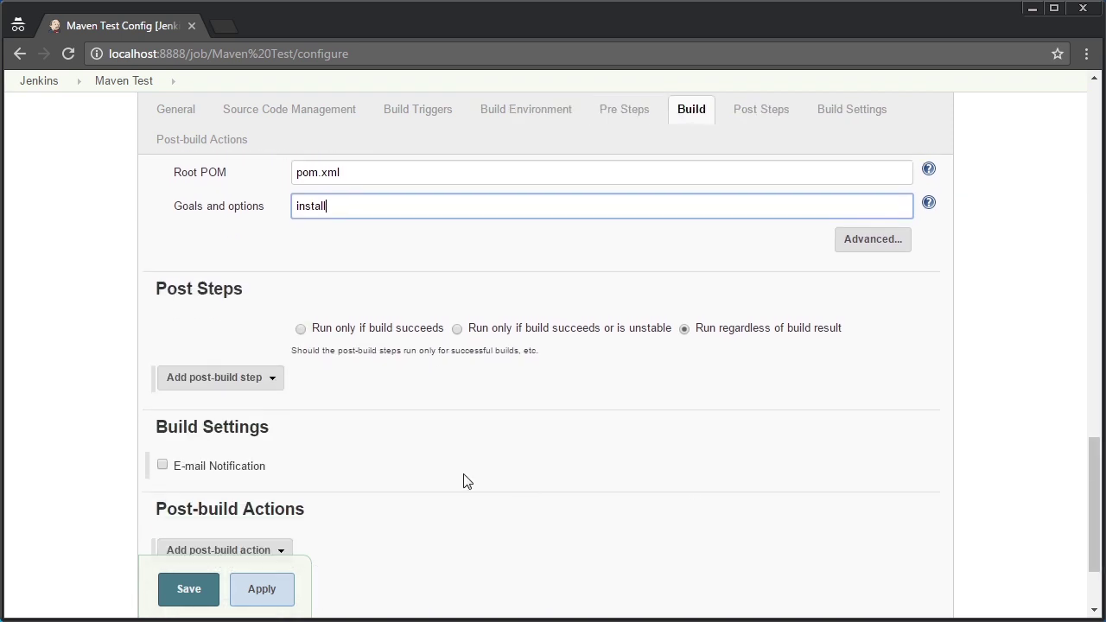
left_click(177, 594)
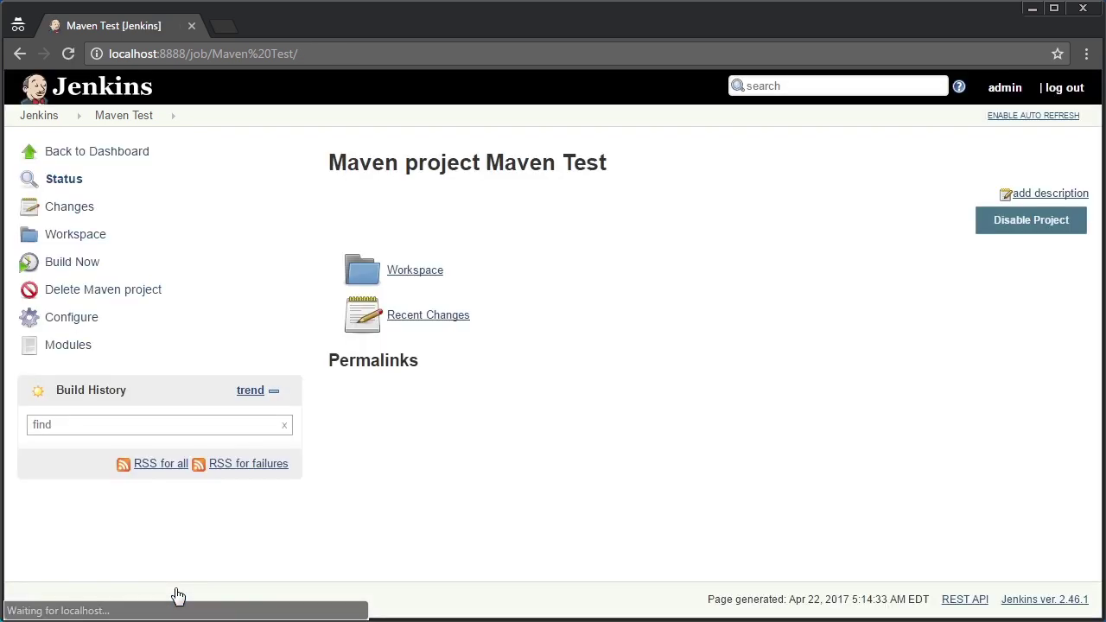
Start a Maven Test build and open the resulting build #1 page
left_click(74, 263)
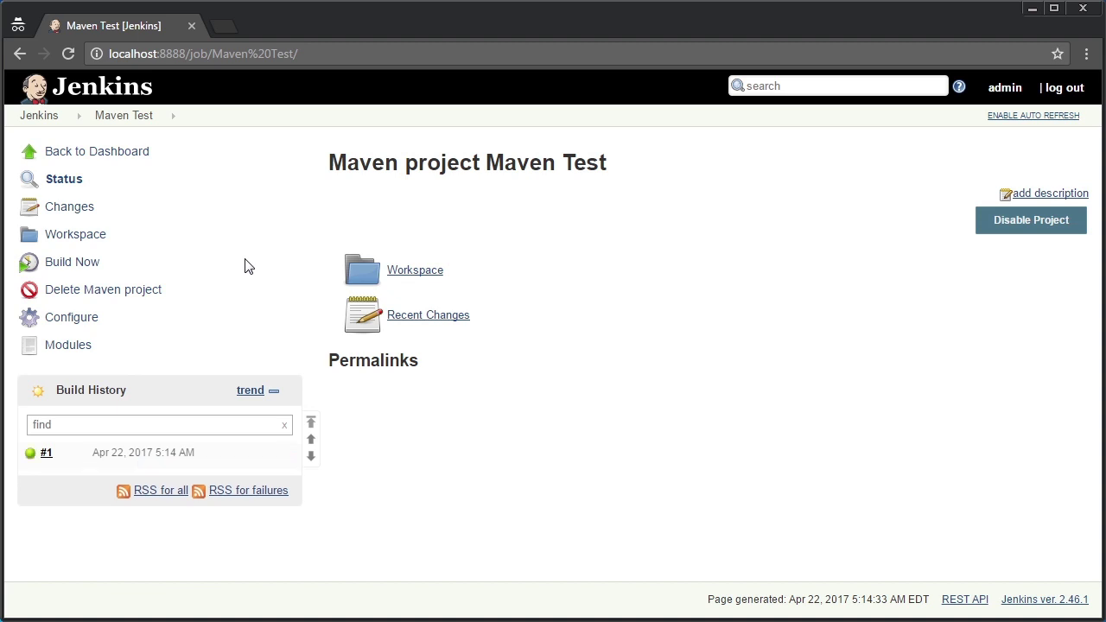
left_click(46, 458)
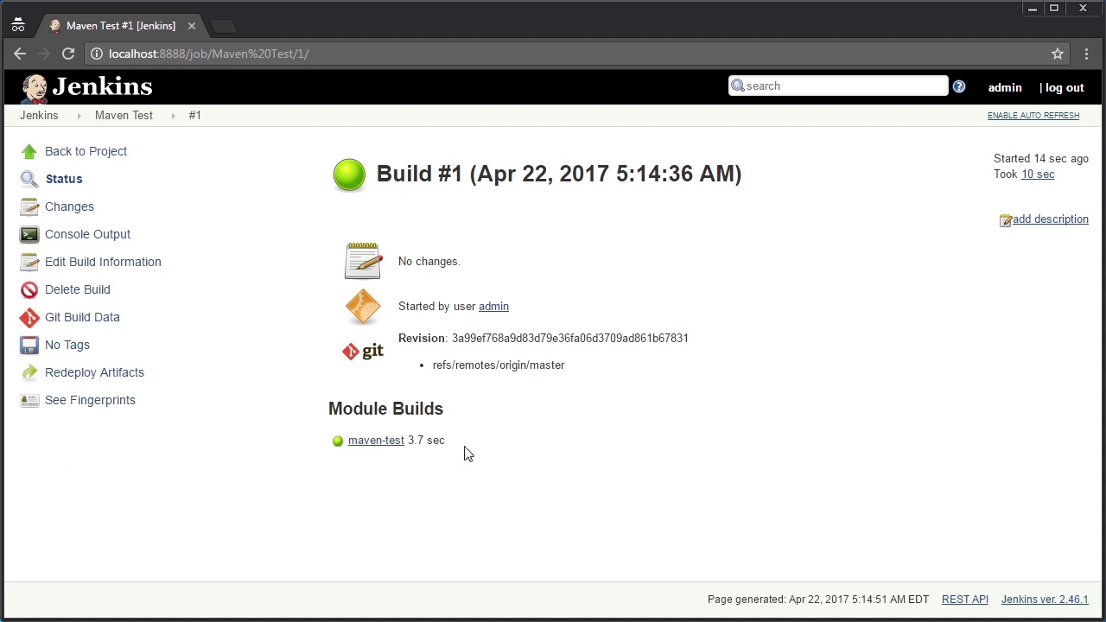
Open build #1's console output and locate the BUILD SUCCESS line at its end
left_click(83, 236)
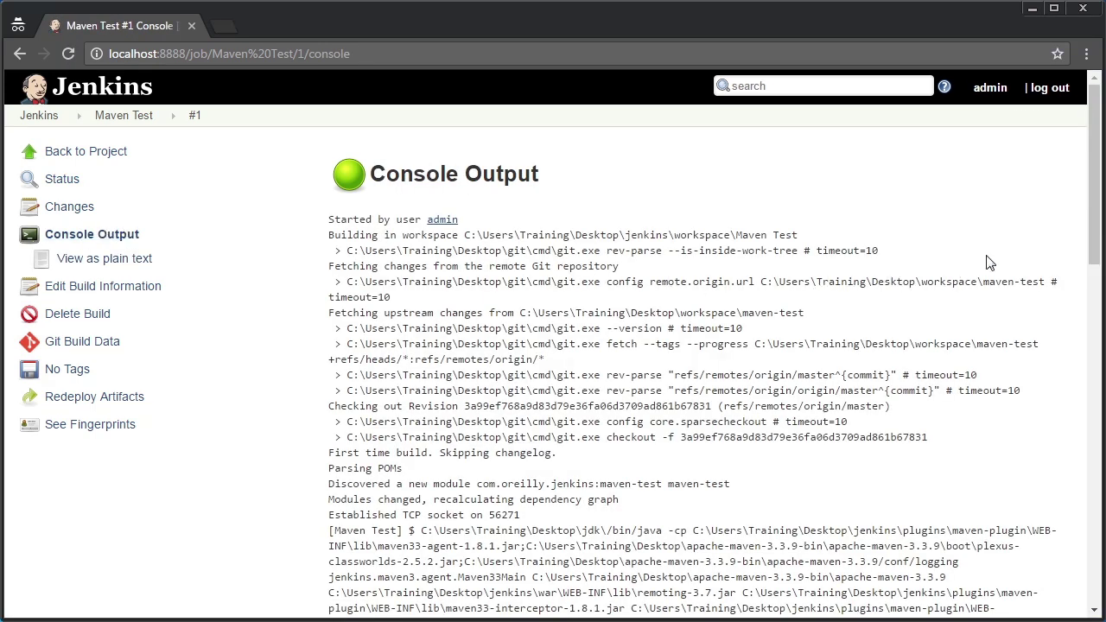
scroll(1097, 190, "down", 2)
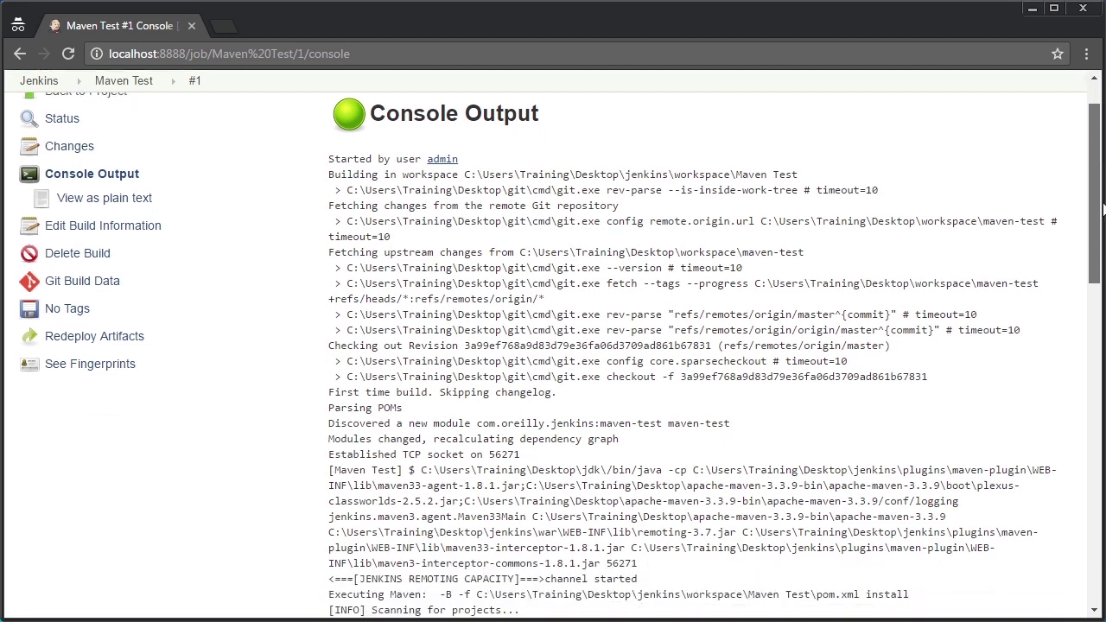
scroll(553, 345, "down", 1)
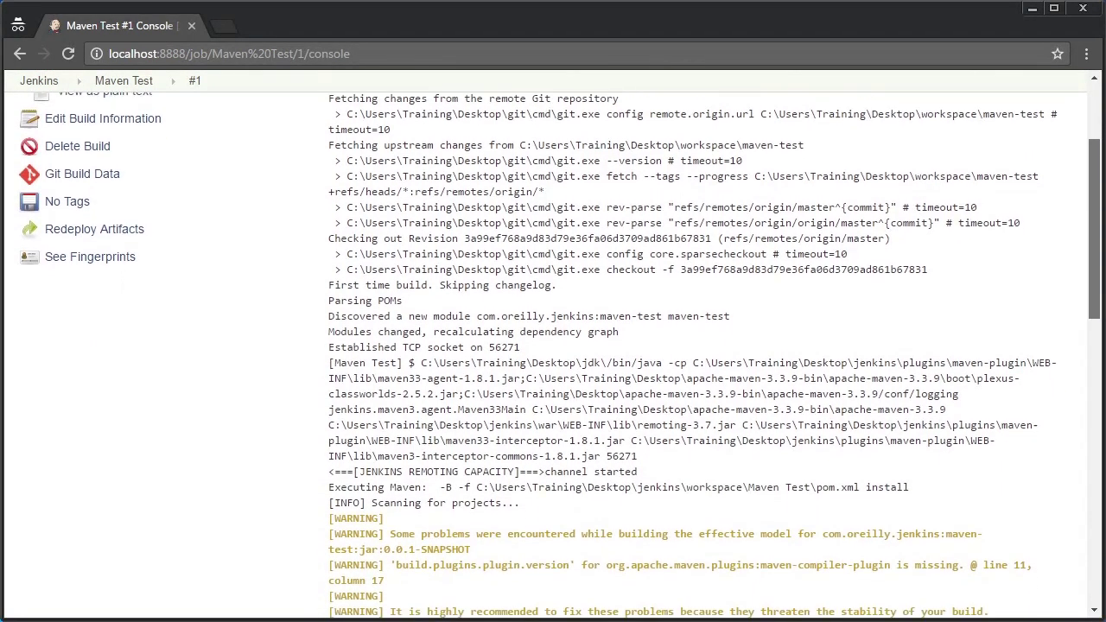
scroll(553, 346, "down", 5)
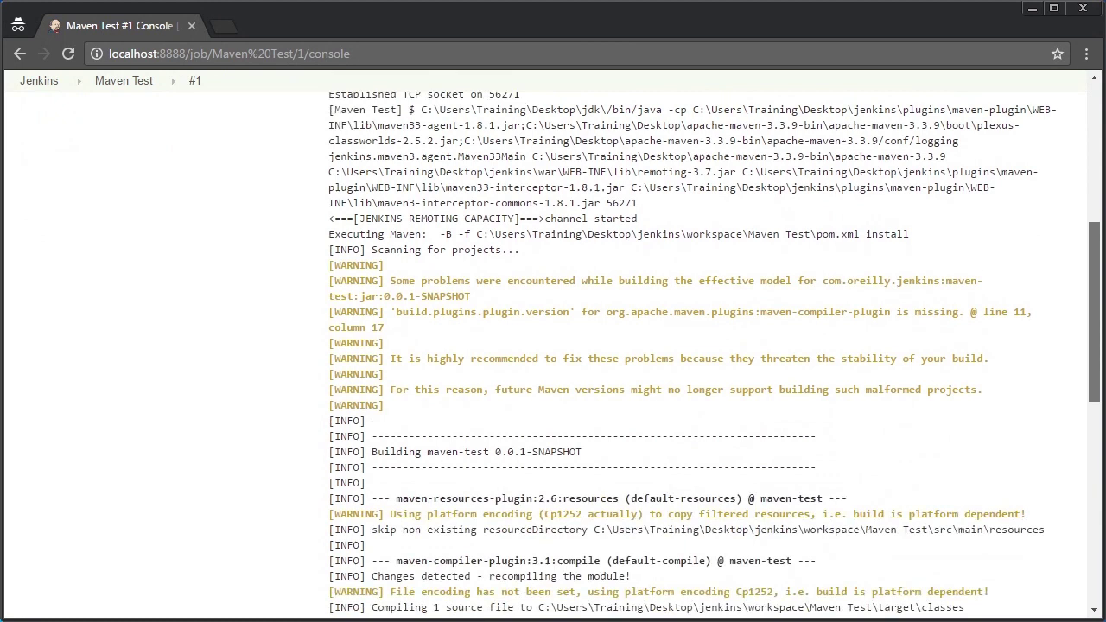
scroll(732, 228, "down", 1)
left_click_drag(585, 192, 426, 185)
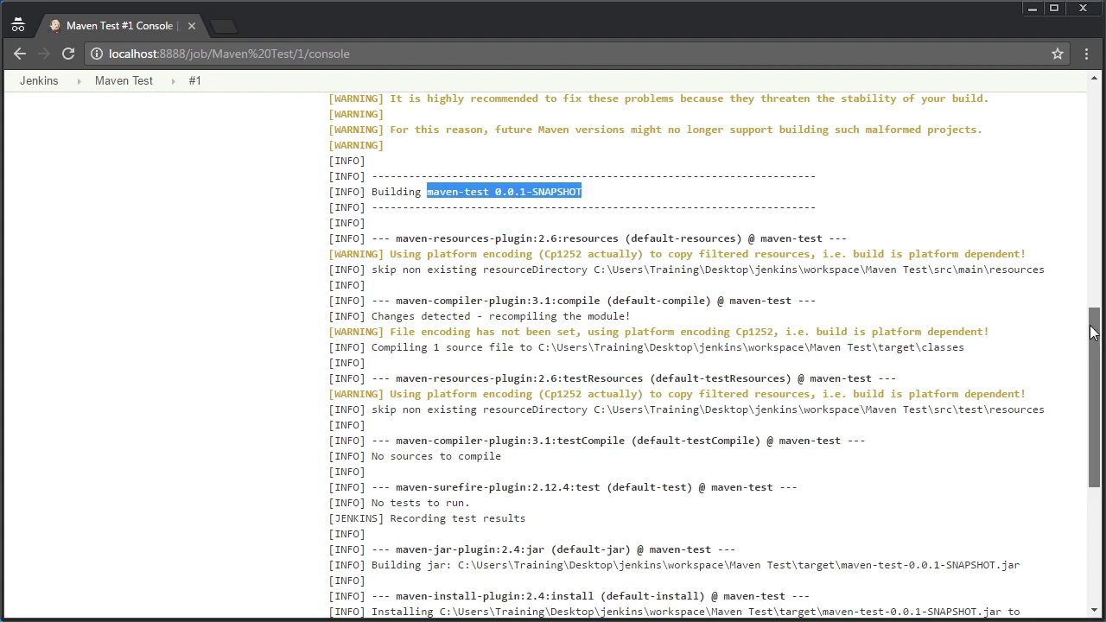
left_click_drag(1091, 333, 1098, 454)
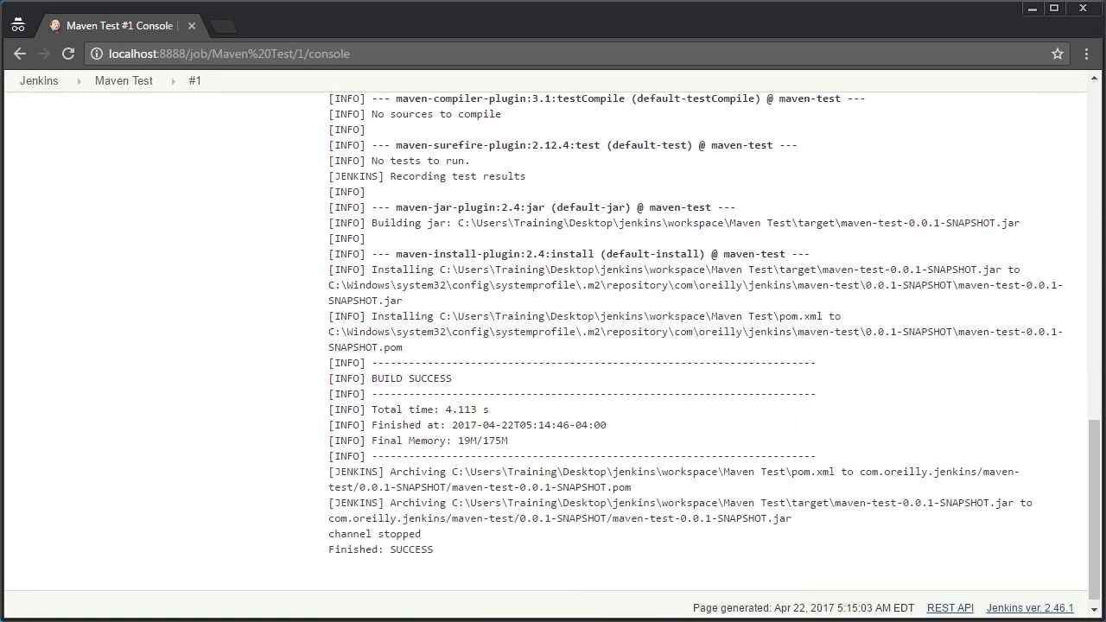
left_click_drag(464, 384, 374, 385)
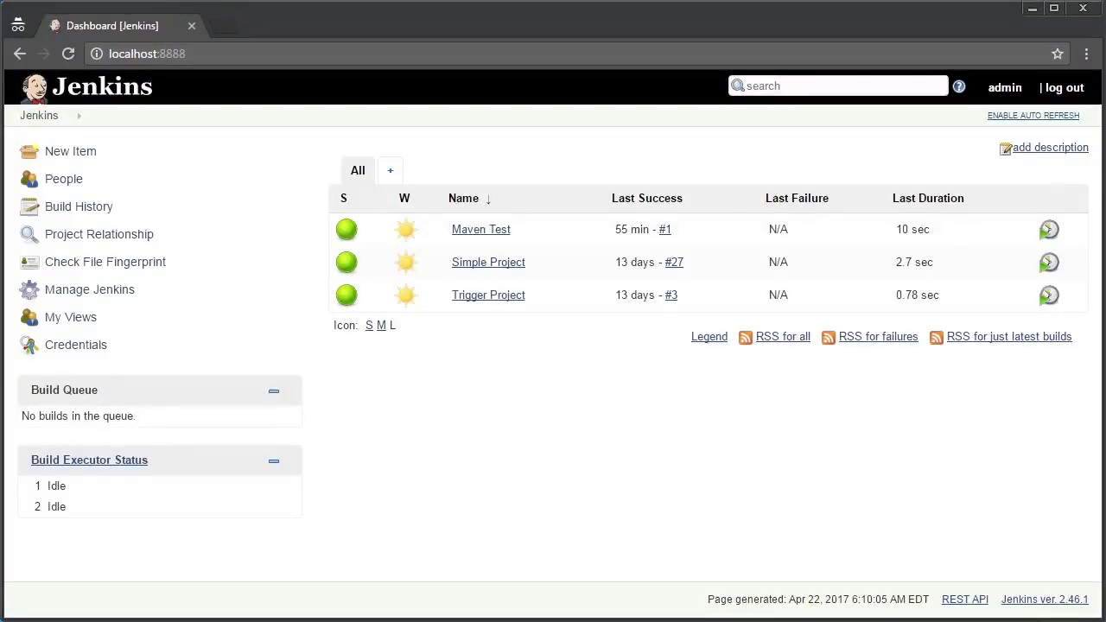
Open Maven Test's Configure page at the Build section showing pom.xml and goal install
left_click(467, 231)
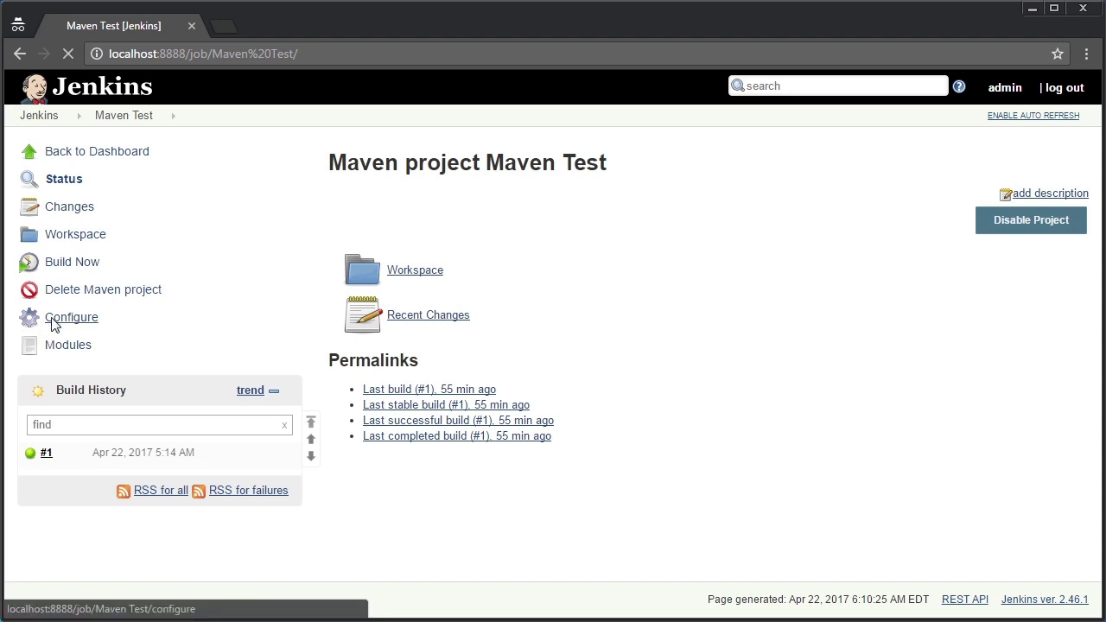
left_click(52, 322)
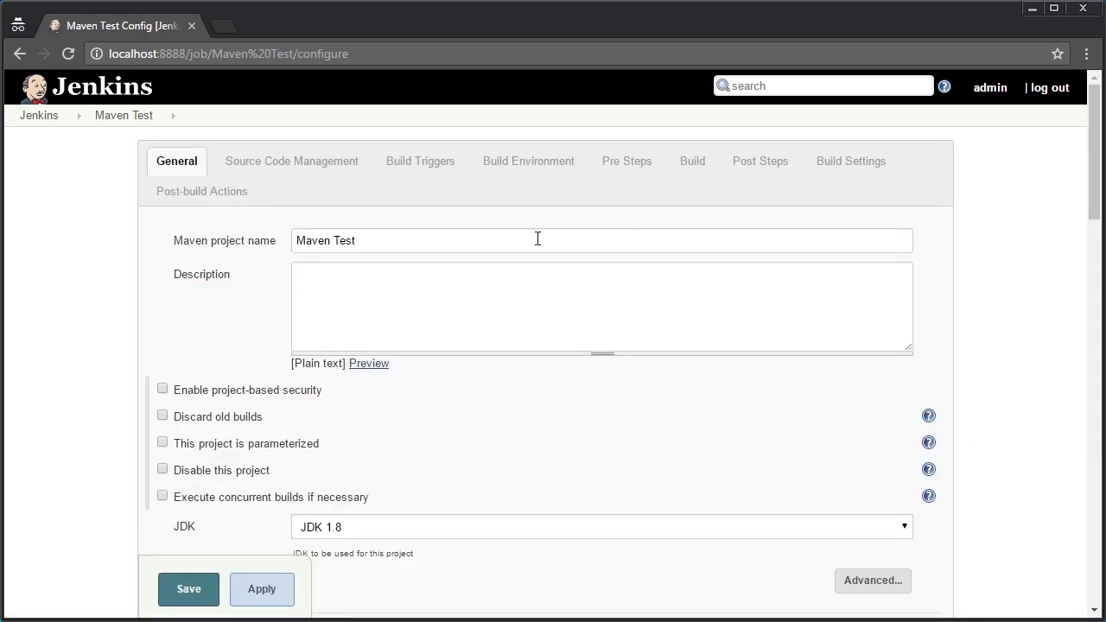
left_click(696, 164)
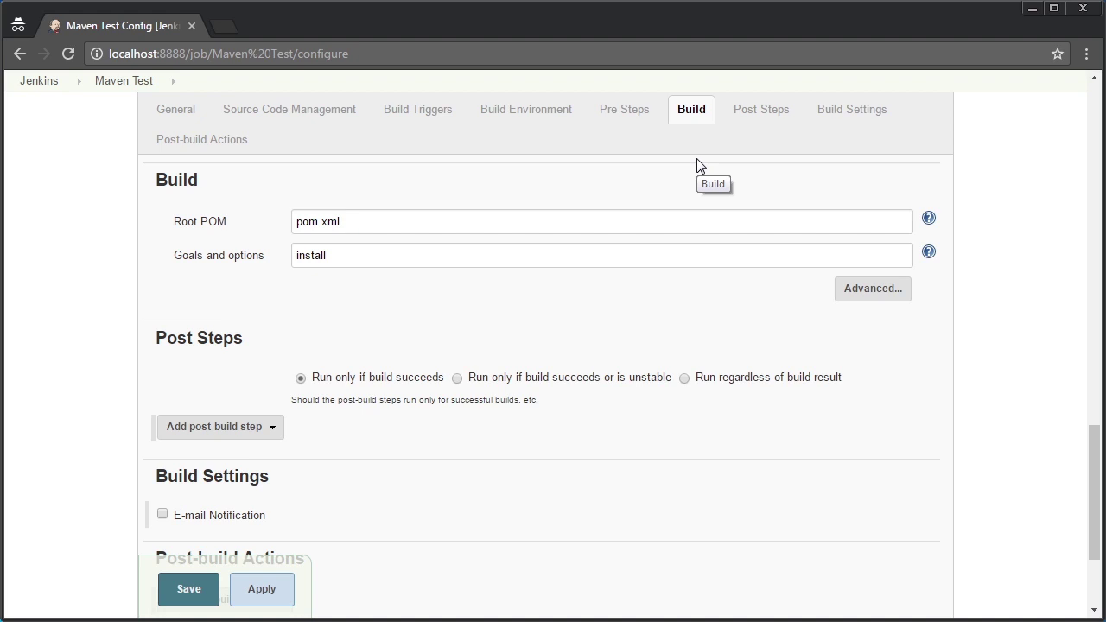
left_click(698, 162)
left_click_drag(1094, 456, 1093, 424)
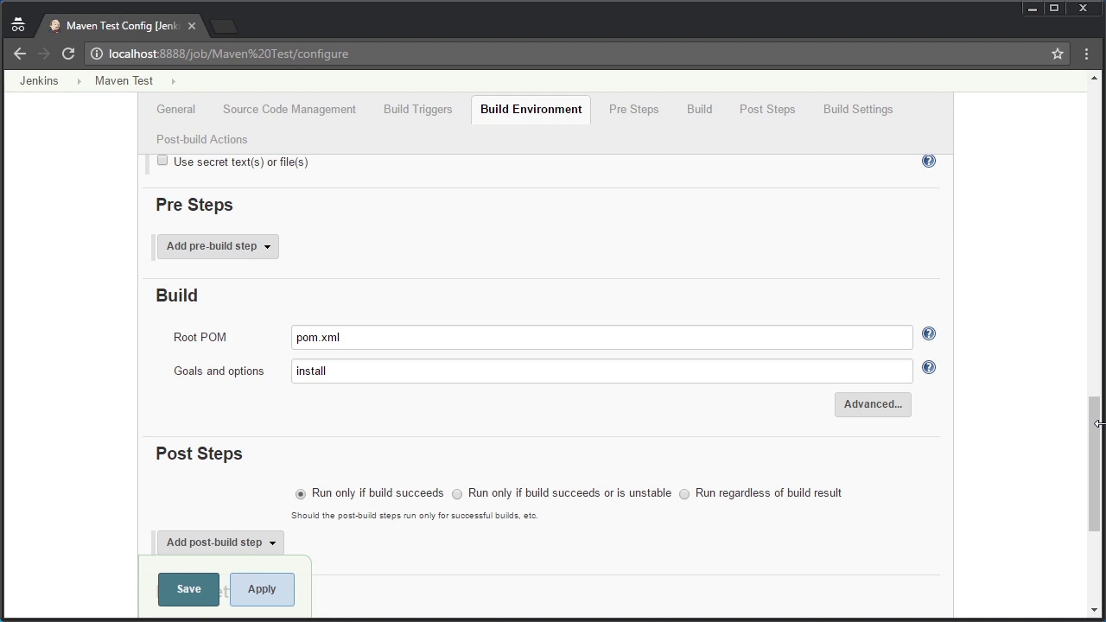
Browse the Add pre-build step and Add post-build step option lists without adding any
left_click(276, 256)
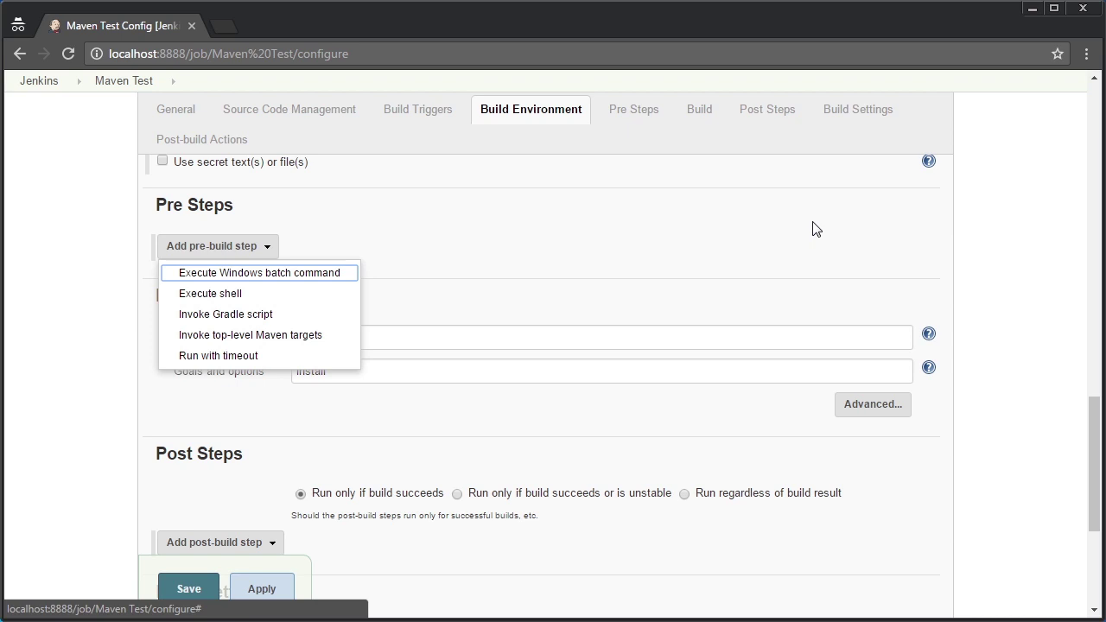
left_click_drag(1094, 411, 1095, 469)
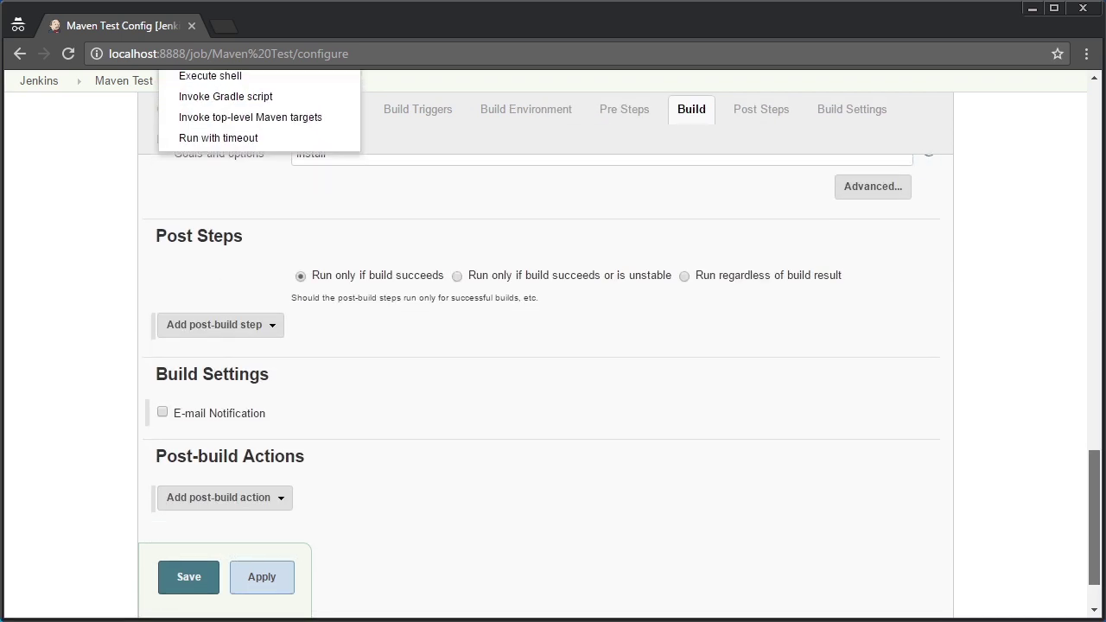
left_click(274, 326)
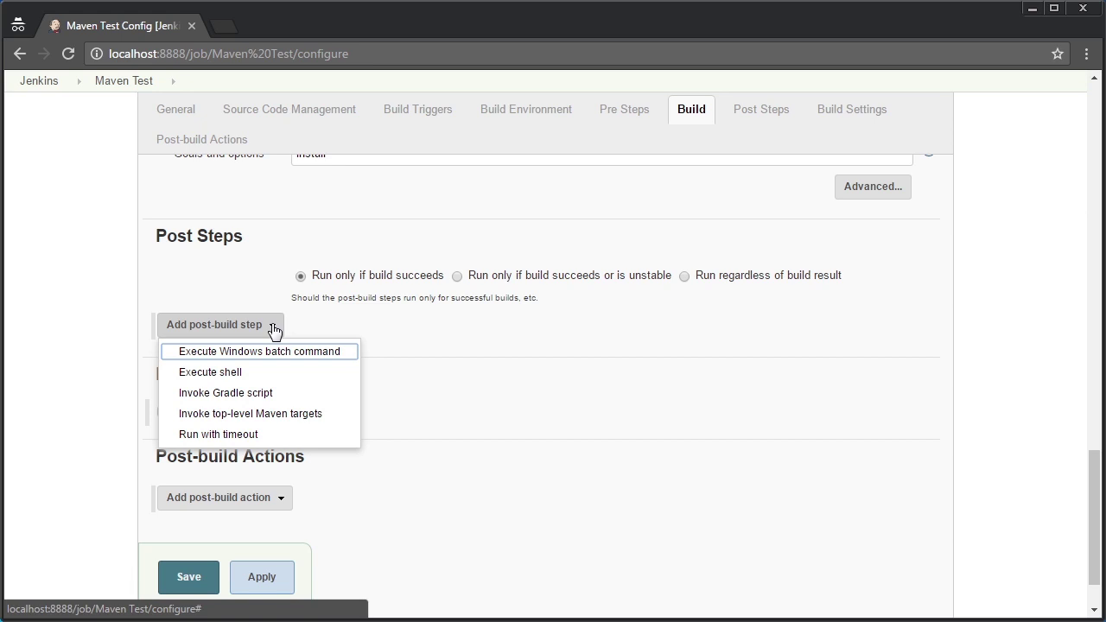
left_click(354, 250)
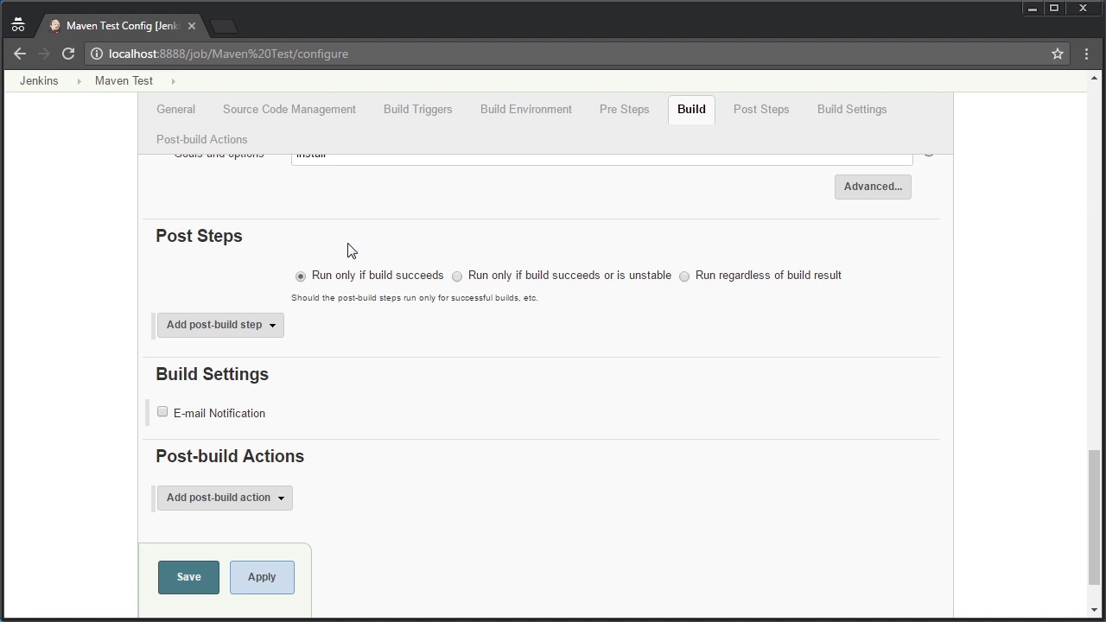
left_click(271, 327)
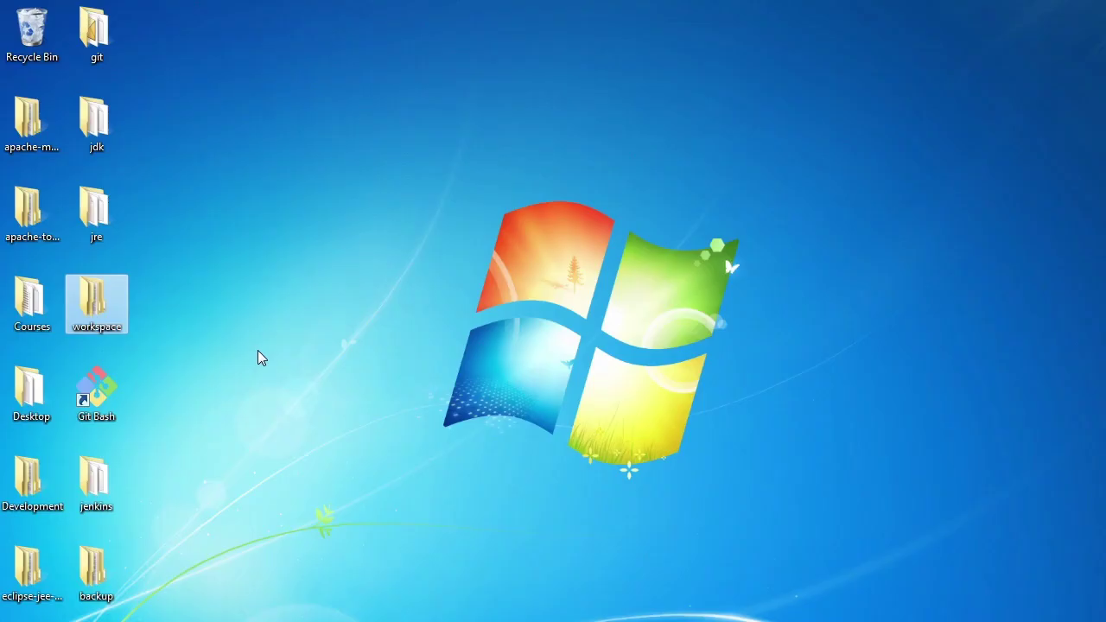
Navigate workspace > maven-test > src > main > java > com > oreilly > jenkins and open HelloWorldMaven.java
double_click(98, 301)
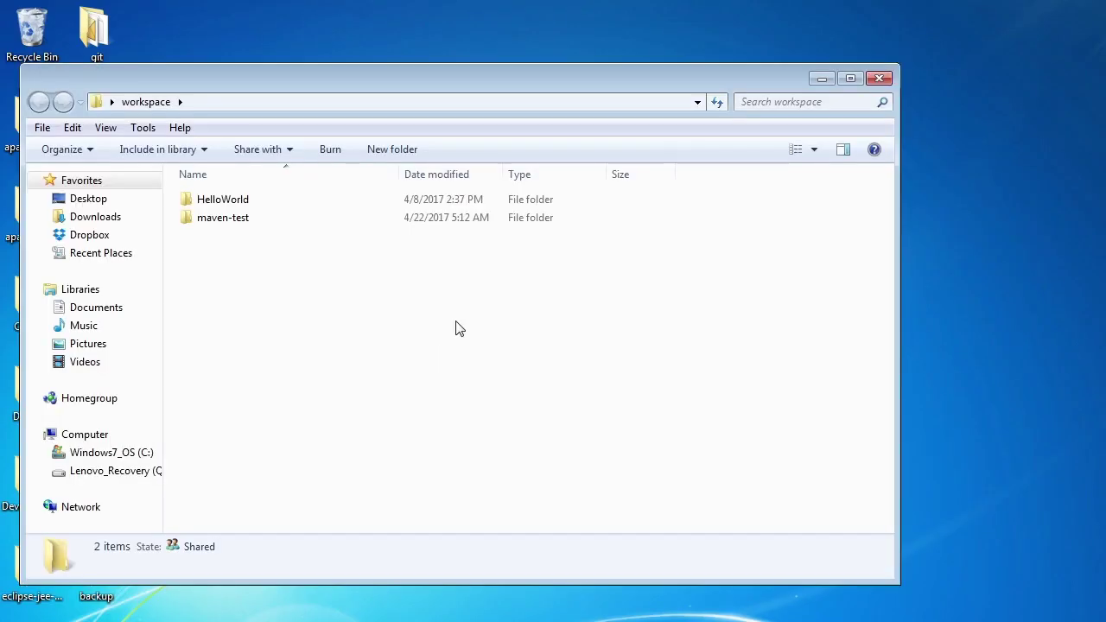
key("m")
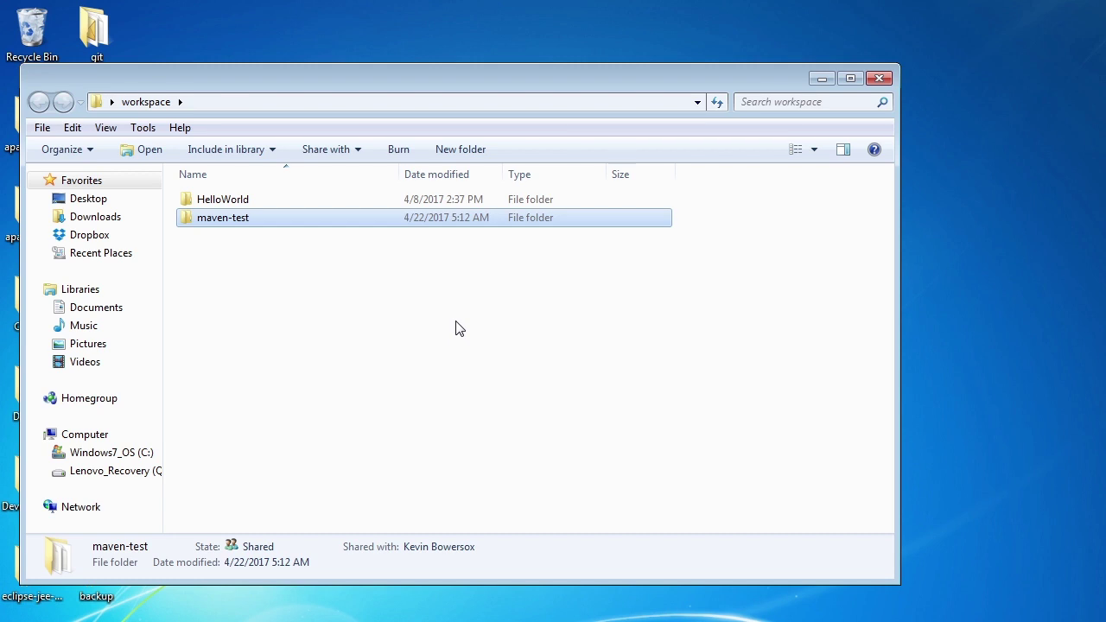
key("Return")
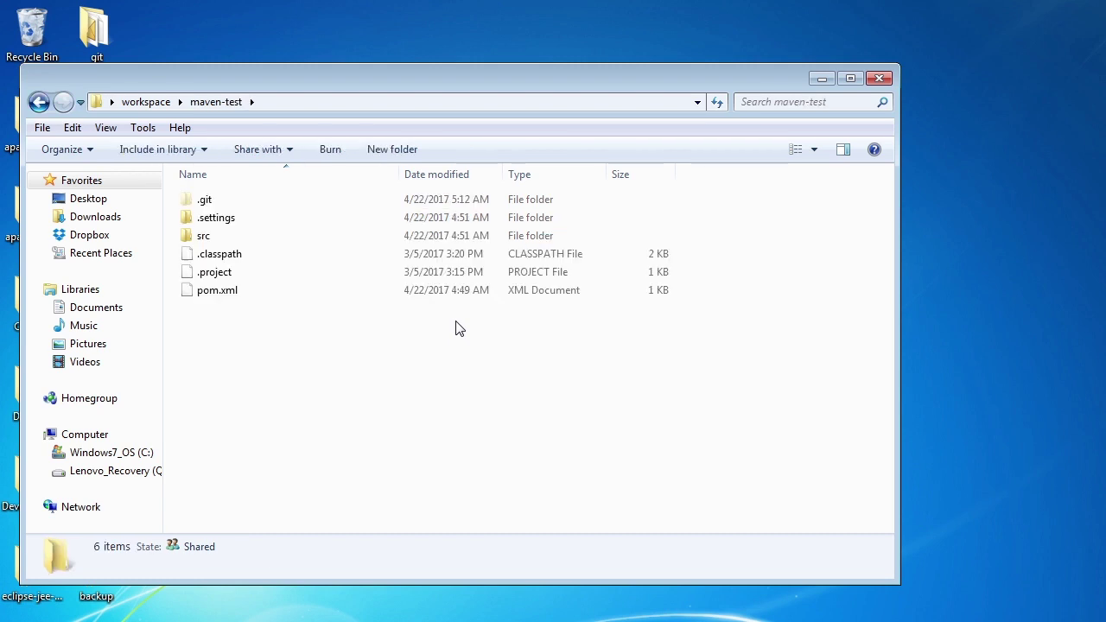
key("Down")
key("Down")
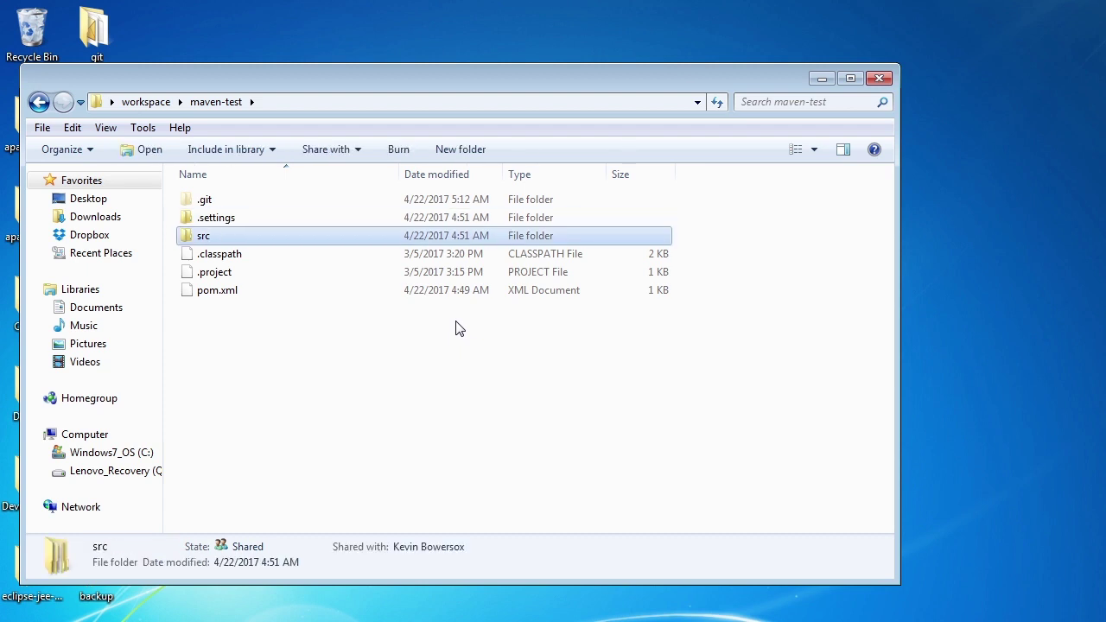
key("Down")
key("Down")
key("Down")
key("Up")
key("Up")
key("Up")
key("Return")
key("Down")
key("Up")
key("Return")
key("Down")
key("Up")
key("Return")
key("Down")
key("Return")
key("Down")
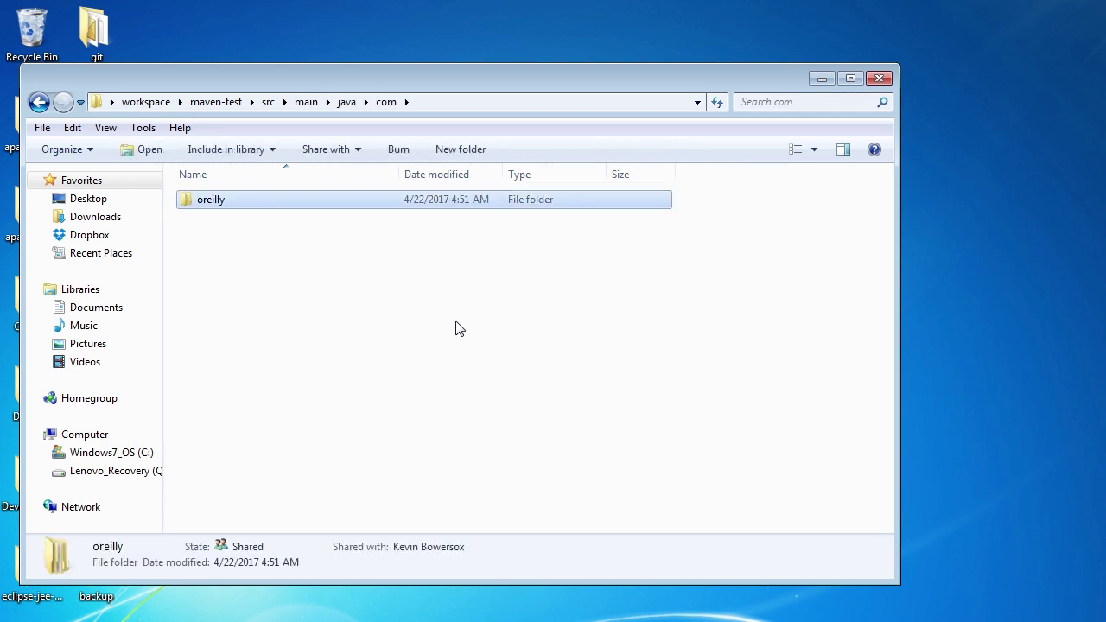
key("Return")
key("Down")
key("Return")
key("Down")
key("Return")
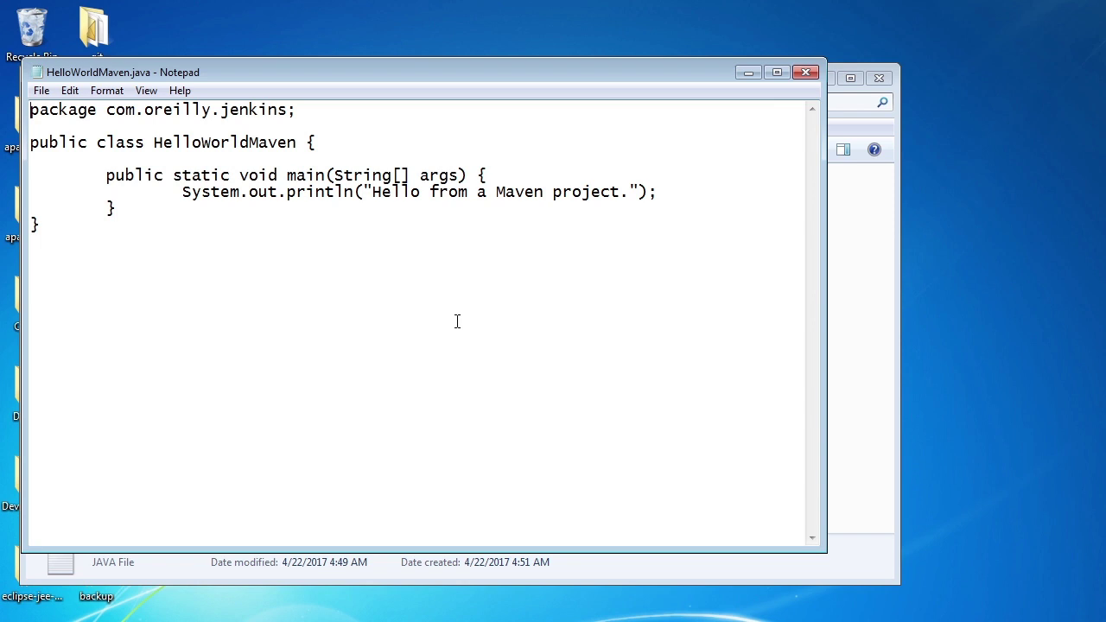
Read through the HelloWorldMaven class that prints 'Hello from a Maven project'
key("Down")
key("Down")
key("Down")
key("Down")
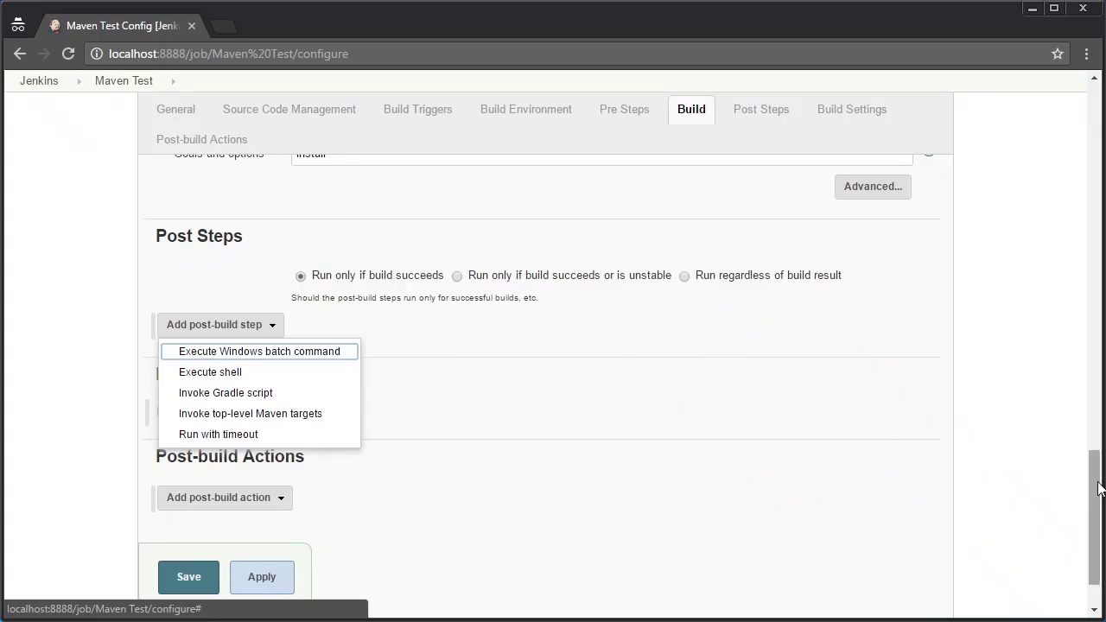
Leave the Maven Test configuration without saving, back to the project page
scroll(1100, 488, "up", 15)
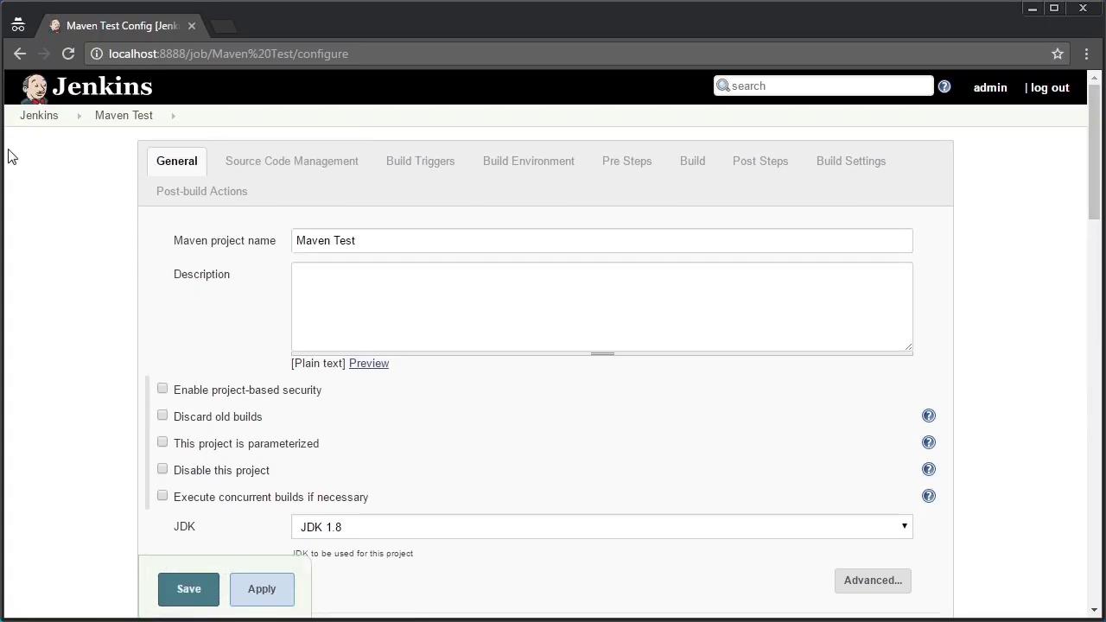
left_click(113, 116)
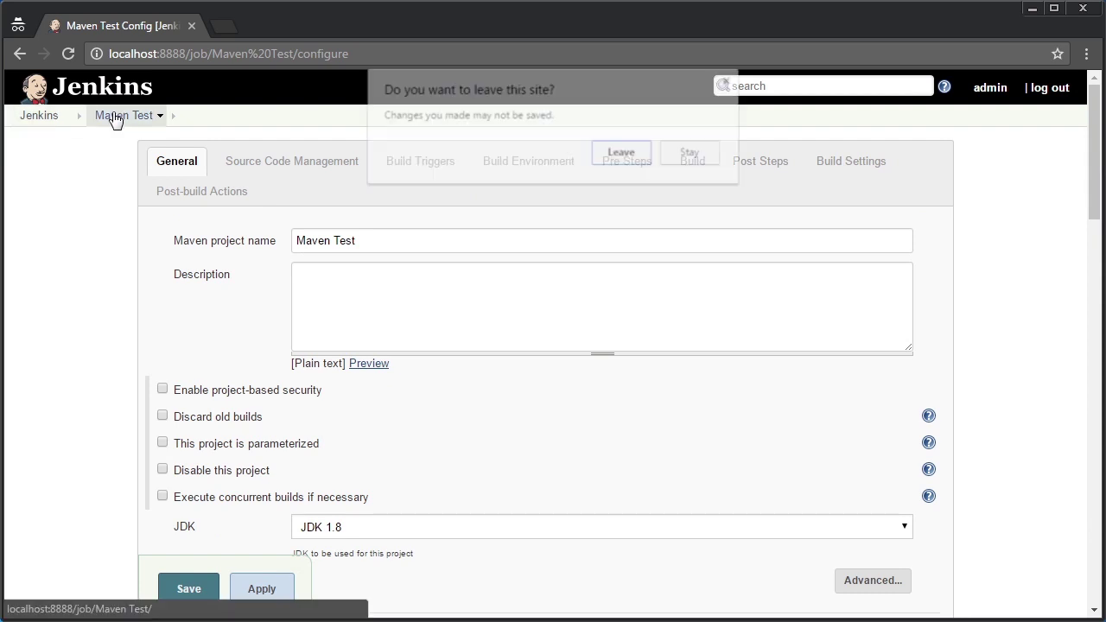
left_click(632, 153)
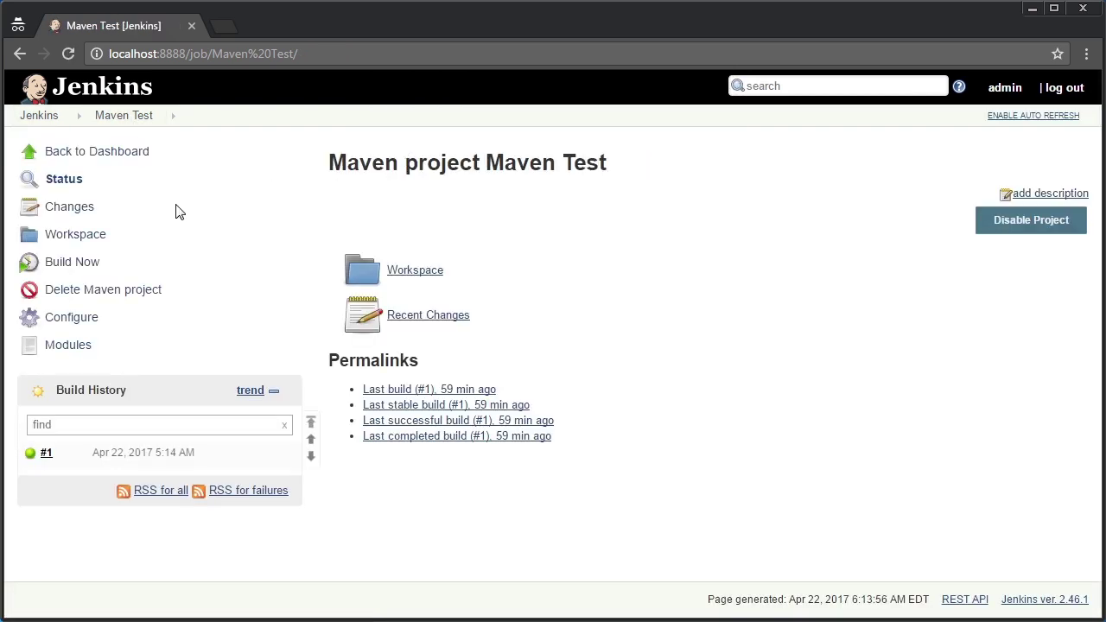
In build #1's console output, select the jar path target\maven-test-0.0.1-SNAPSHOT.jar
left_click(50, 455)
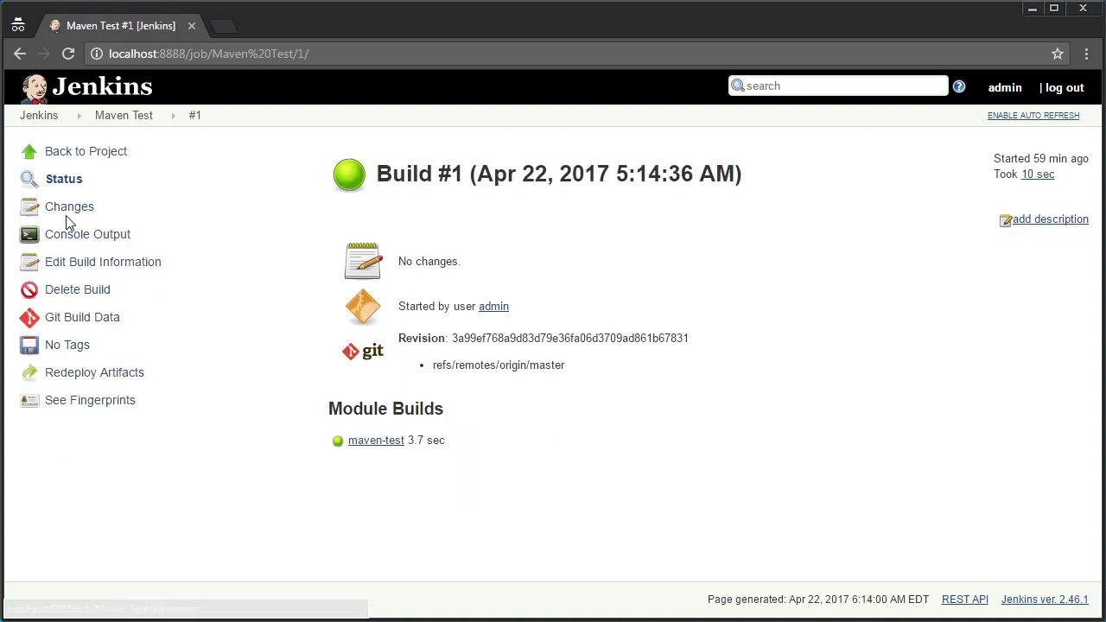
left_click(75, 235)
left_click_drag(1097, 245, 1073, 586)
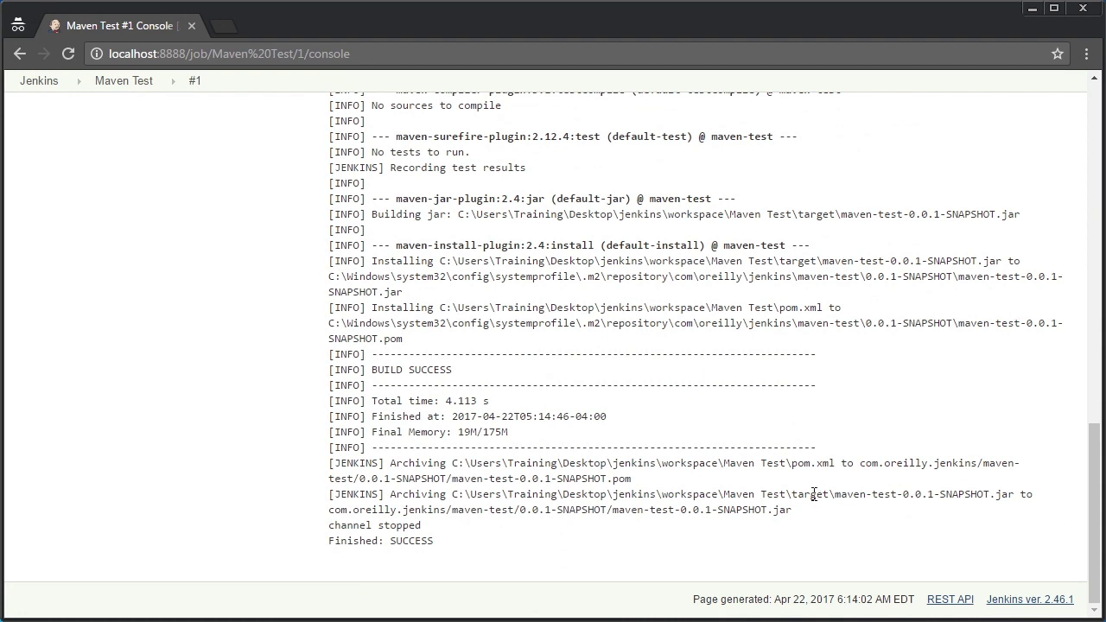
left_click_drag(792, 494, 929, 494)
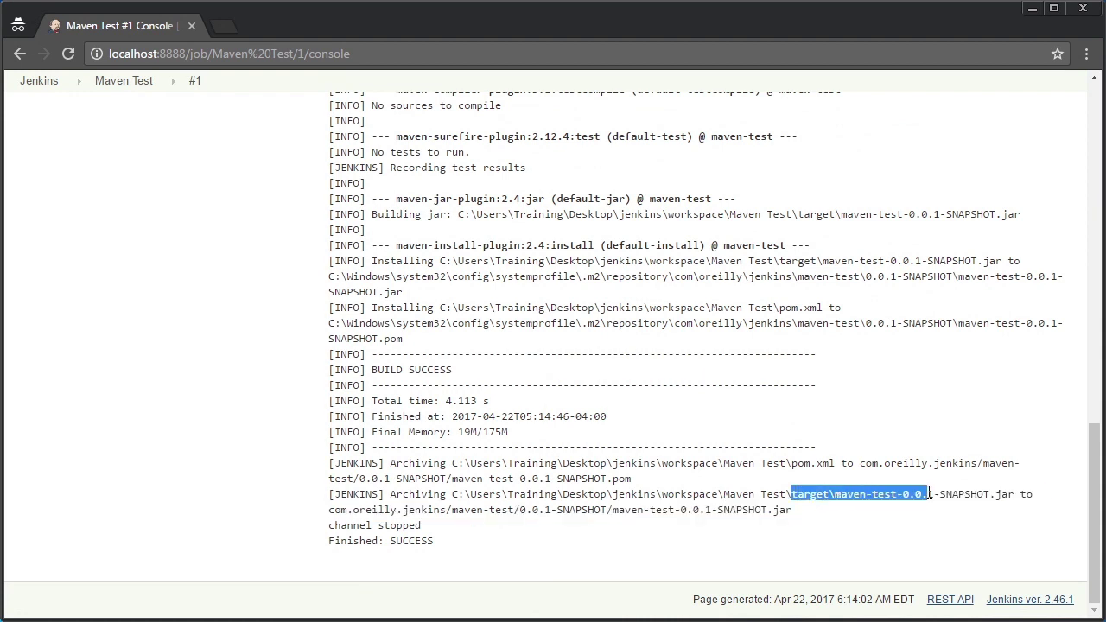
left_click_drag(930, 494, 1014, 501)
key("ctrl+c")
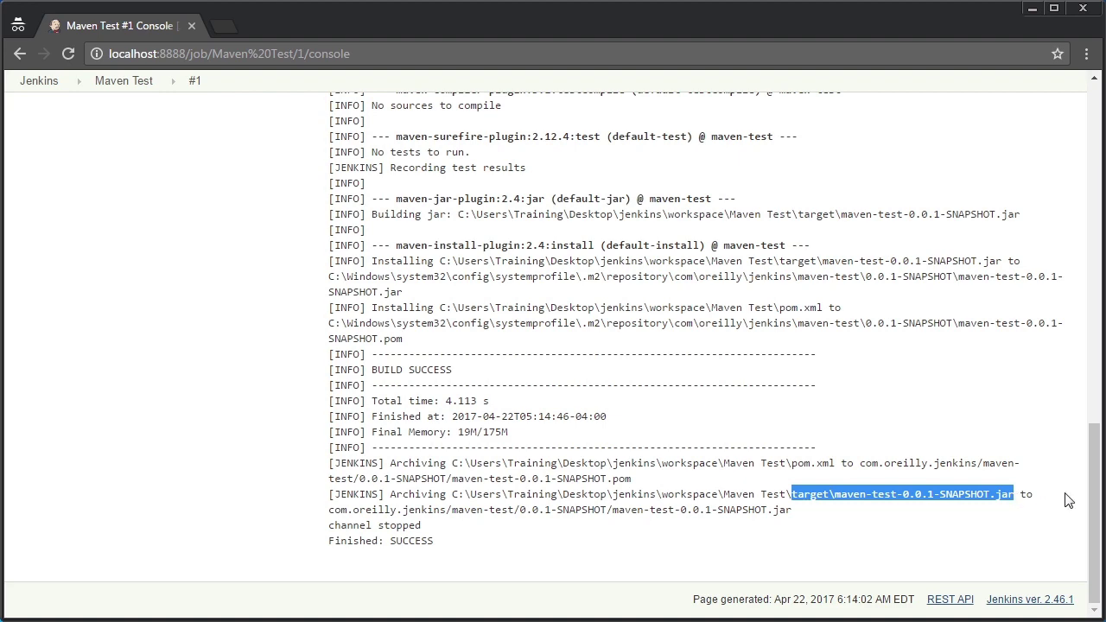
left_click_drag(1091, 494, 1033, 138)
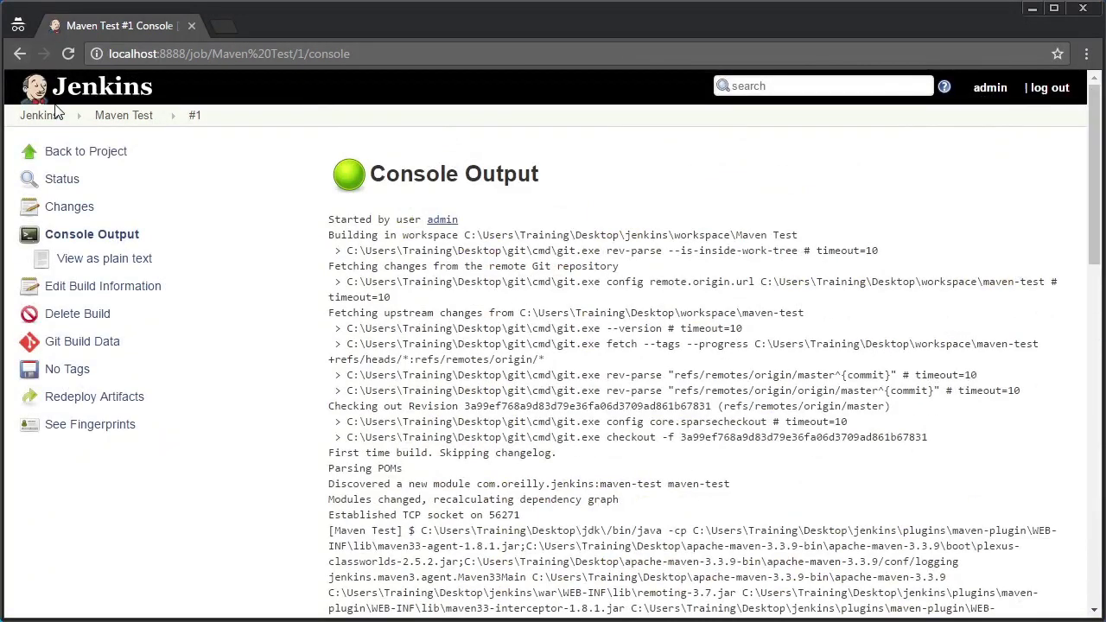
Add an Execute Windows batch command post step to Maven Test's configuration
left_click(121, 118)
left_click(82, 319)
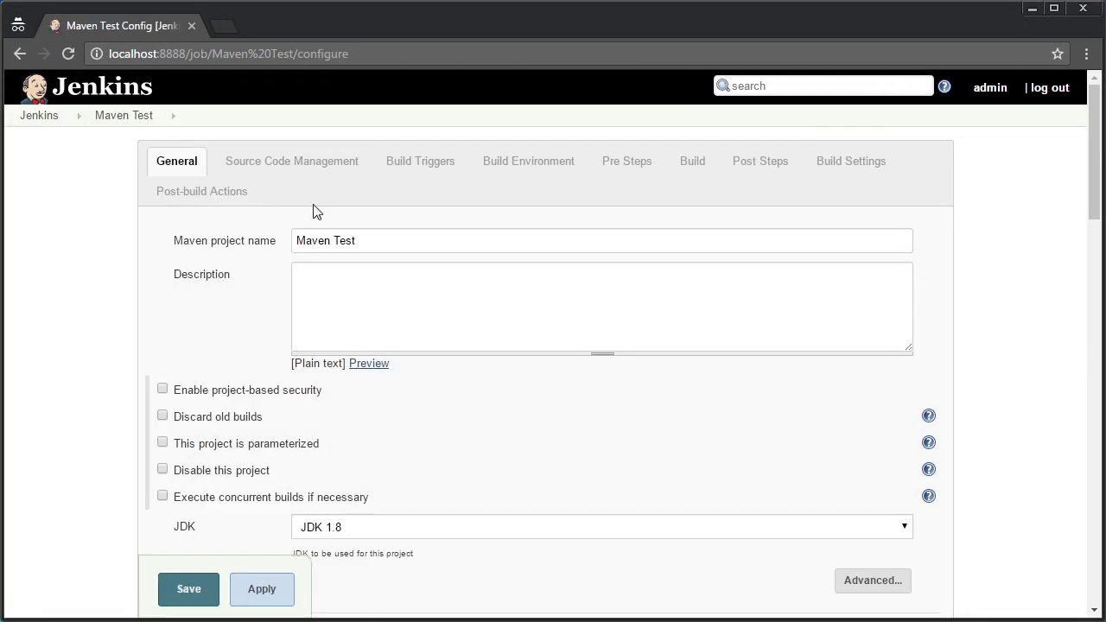
left_click(734, 160)
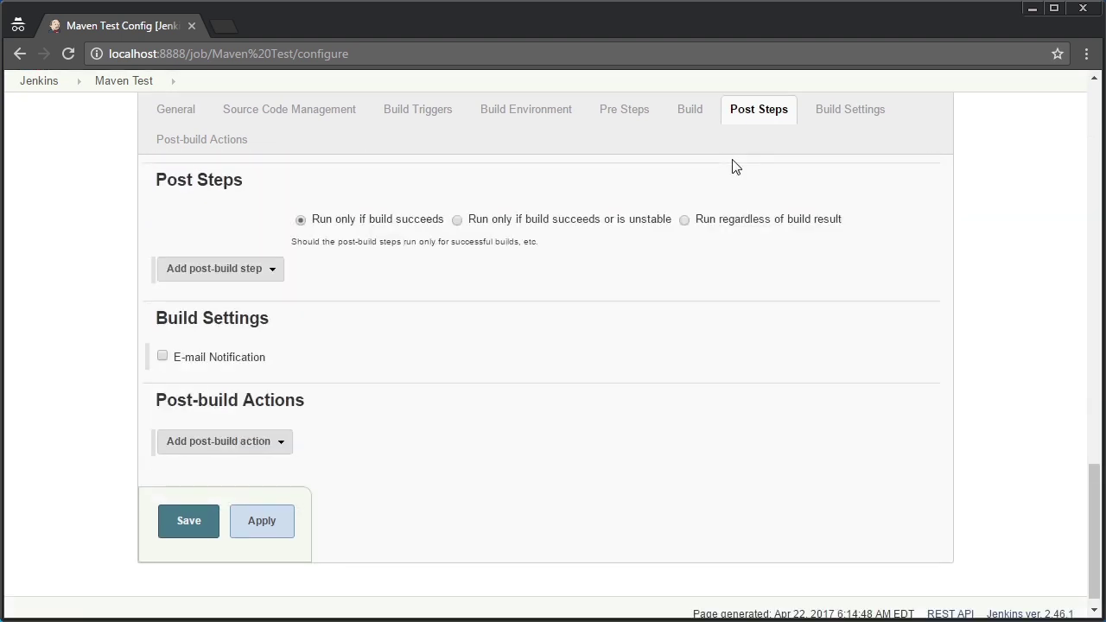
left_click(275, 271)
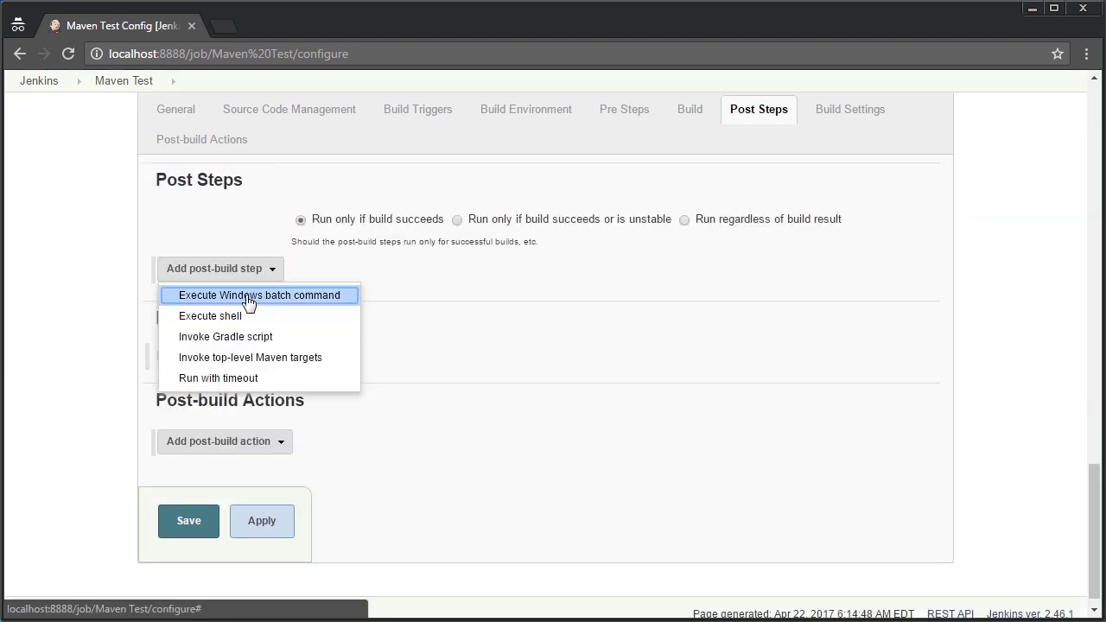
left_click(247, 297)
Enter the command java -cp target\maven-test-0.0.1-SNAPSHOT.jar com.oreilly.jenkins.HelloWorldMaven
left_click(316, 319)
type("java ")
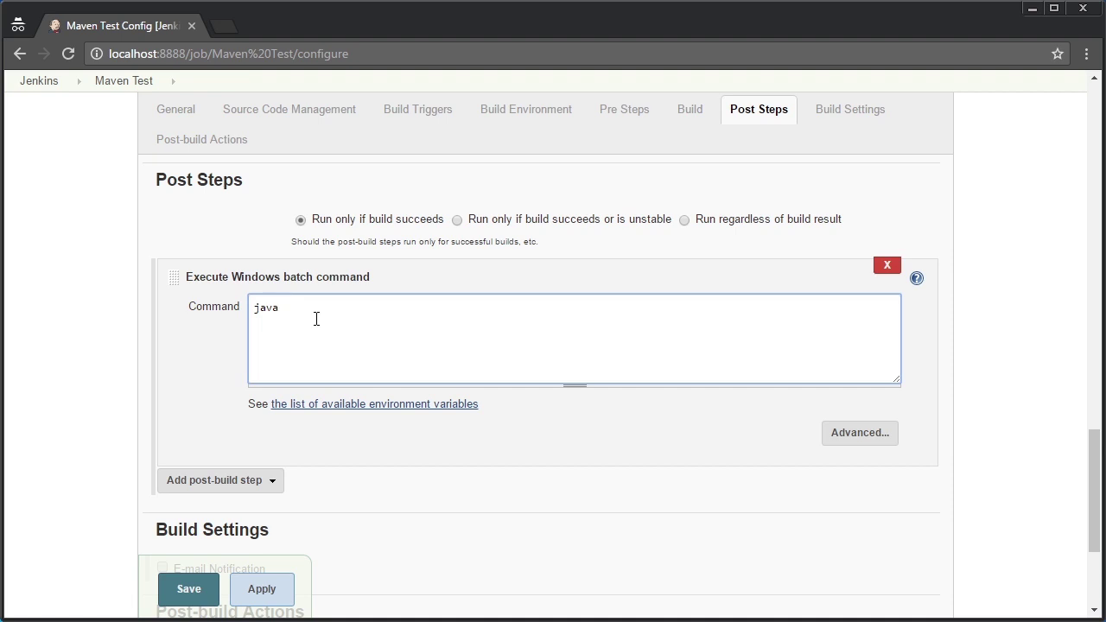
type("-cp")
key("ctrl+v")
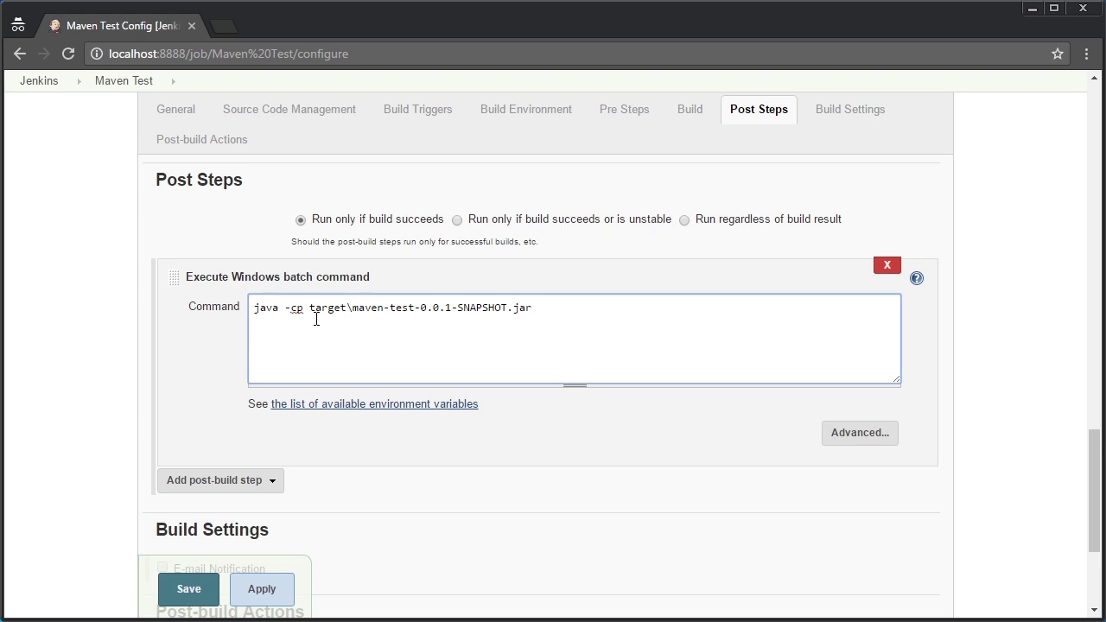
type("com.oreilly.jenkins")
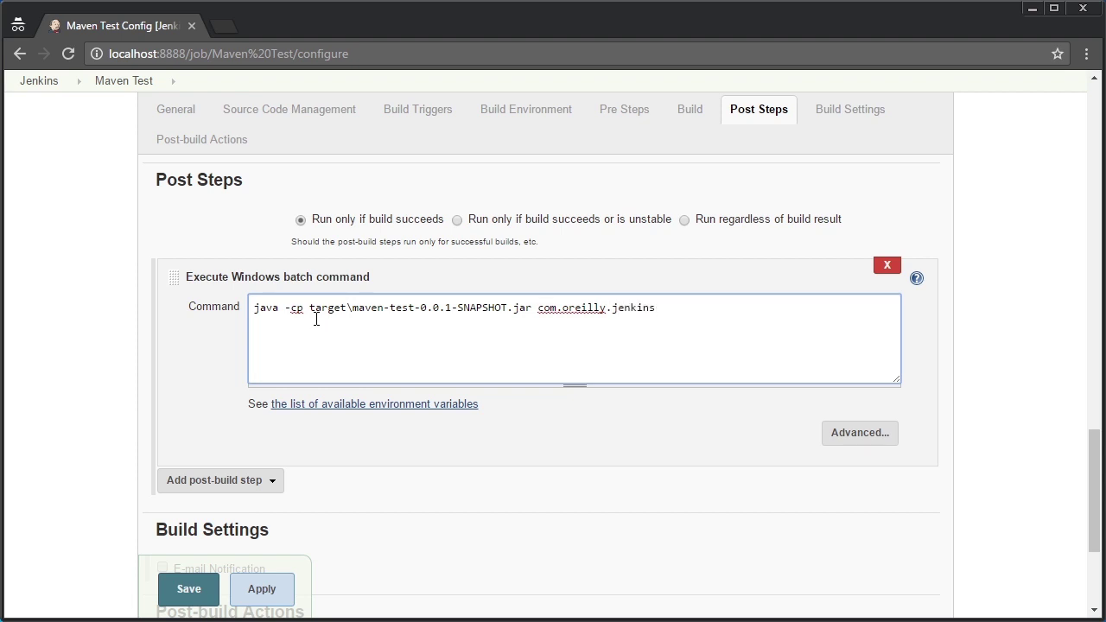
type(".HelloWorldMaven")
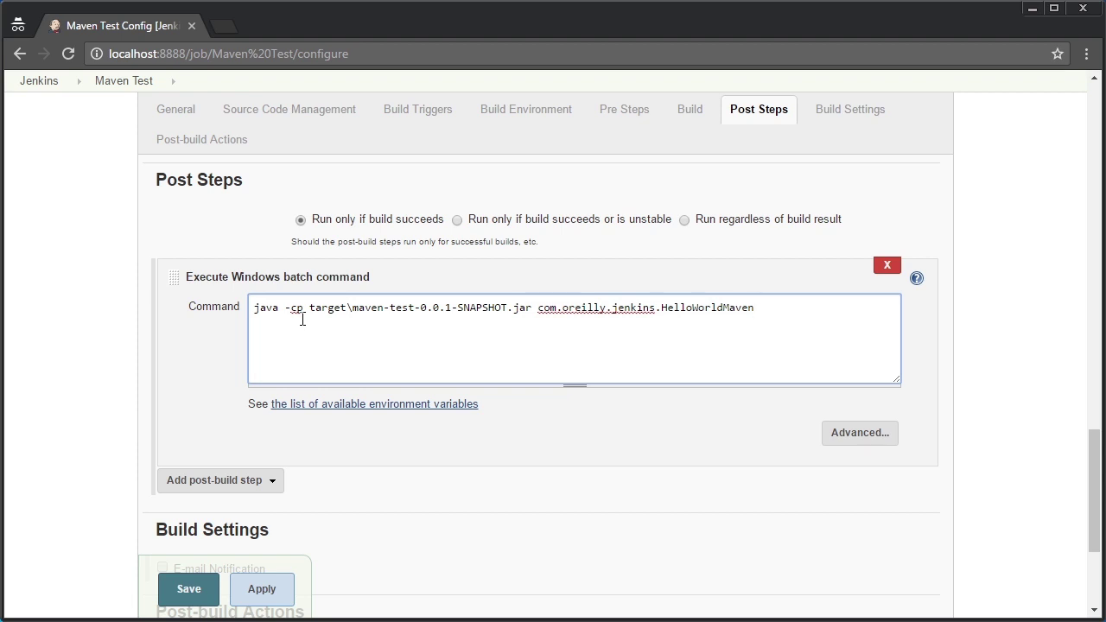
left_click_drag(1094, 460, 1089, 390)
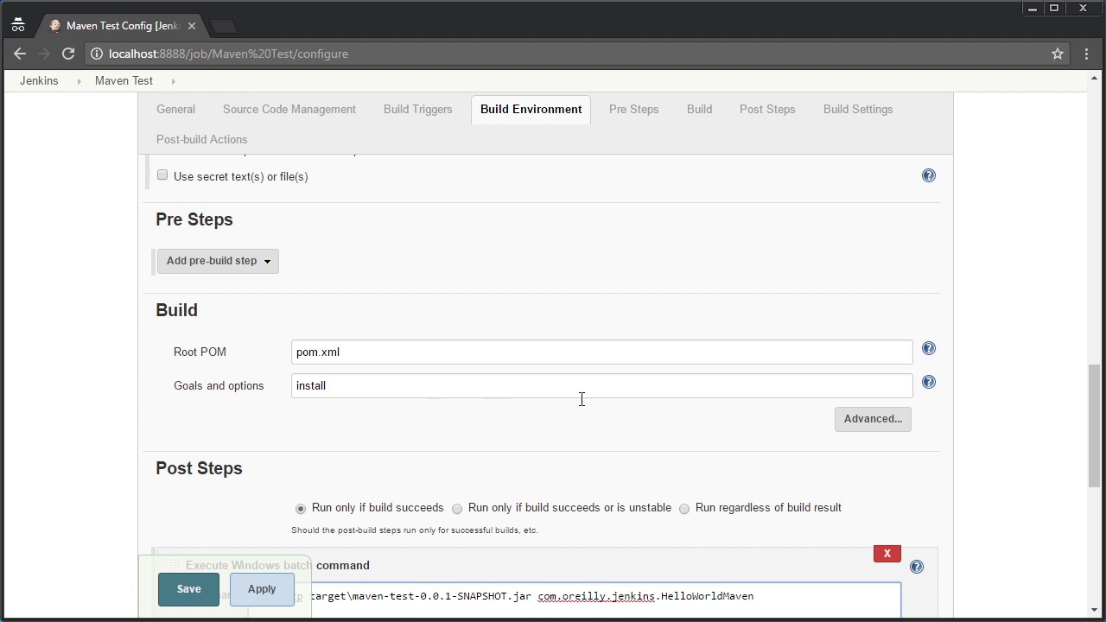
left_click_drag(1093, 404, 1093, 463)
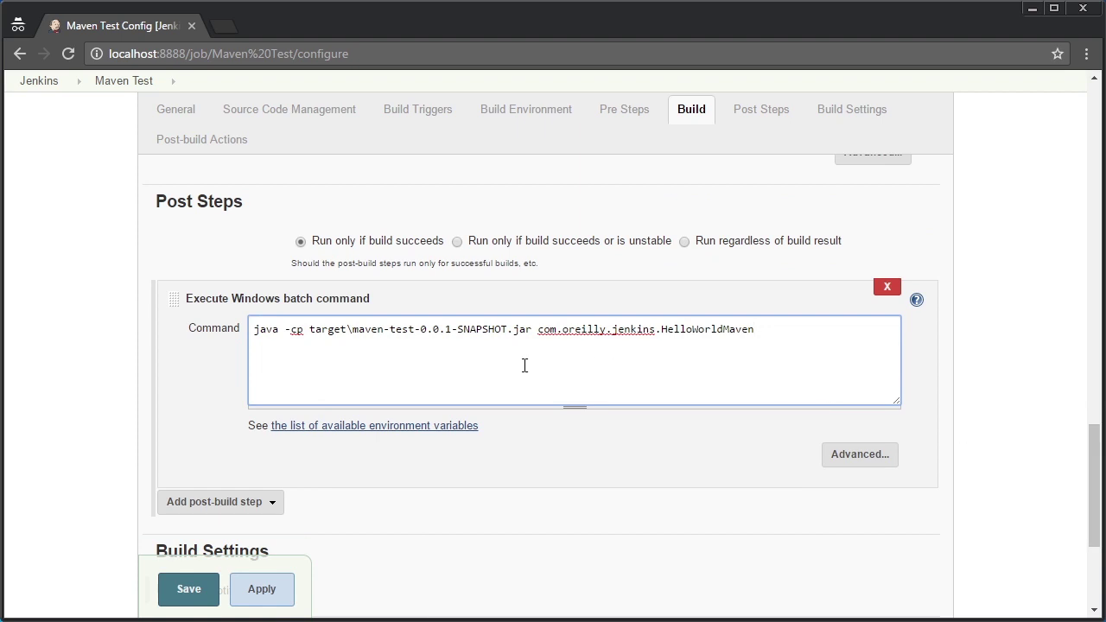
left_click_drag(756, 331, 661, 329)
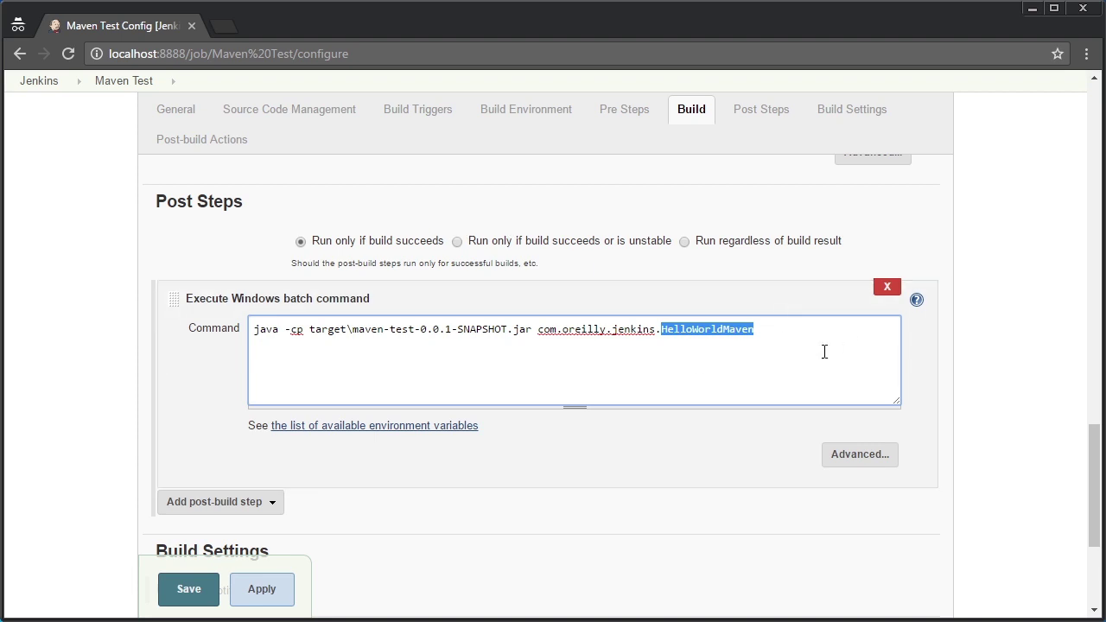
left_click_drag(1088, 455, 1098, 510)
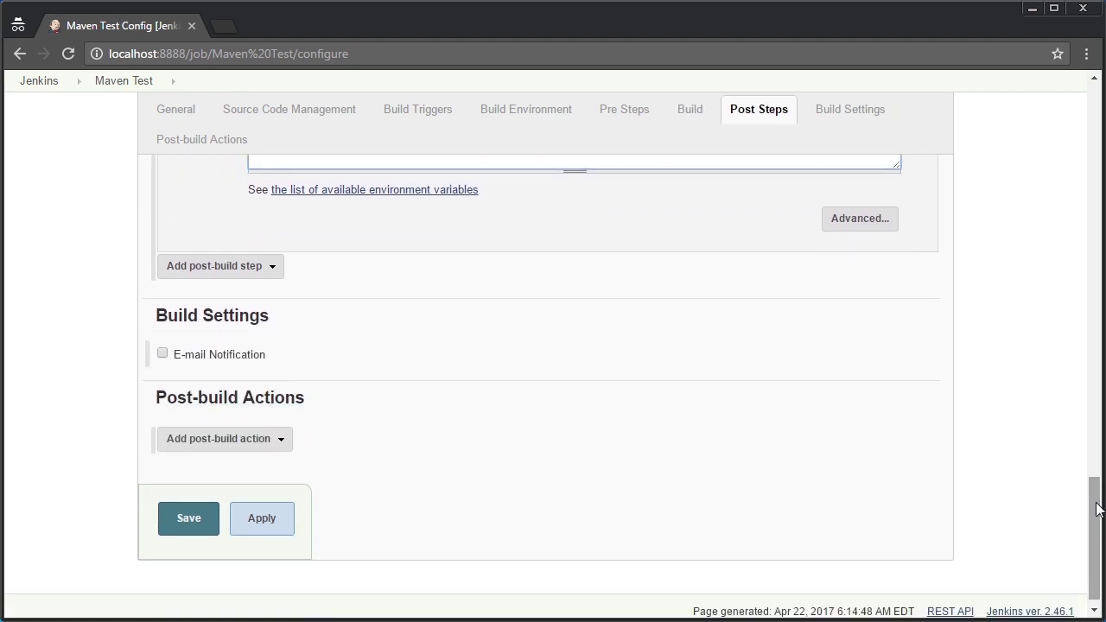
left_click_drag(1097, 510, 1101, 456)
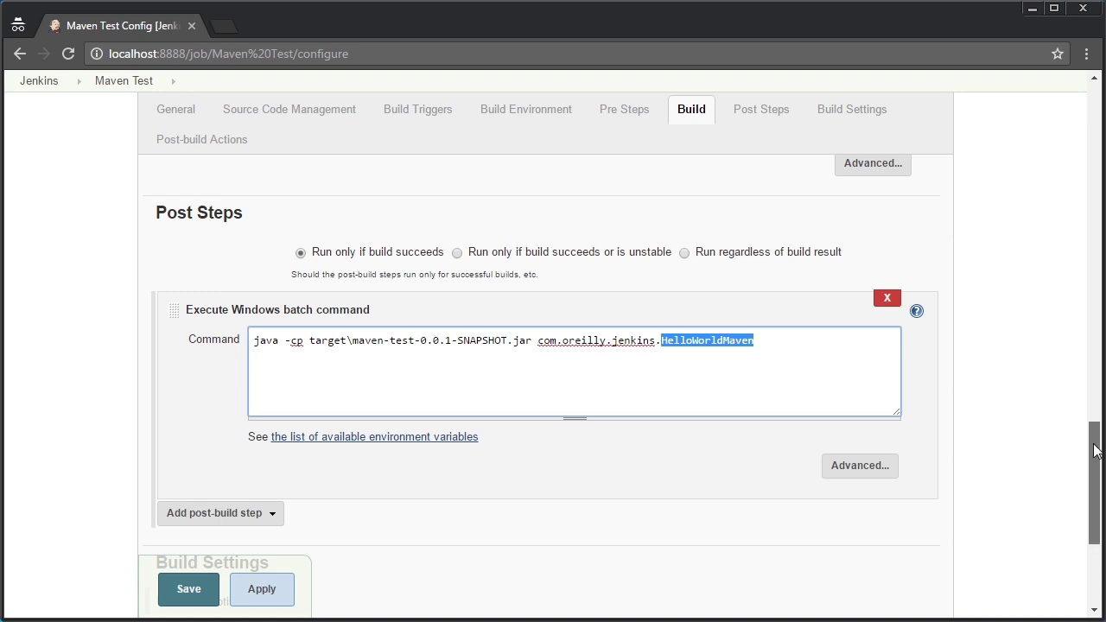
left_click_drag(1096, 447, 1101, 499)
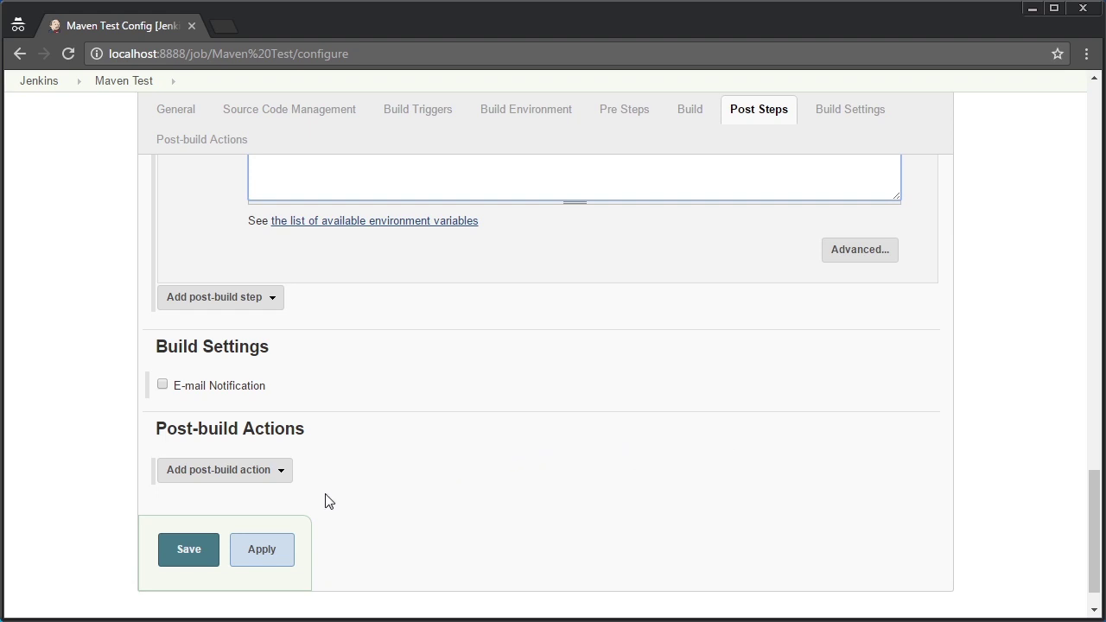
Save Maven Test's configuration, run a new build, and open build #5's details
left_click(185, 557)
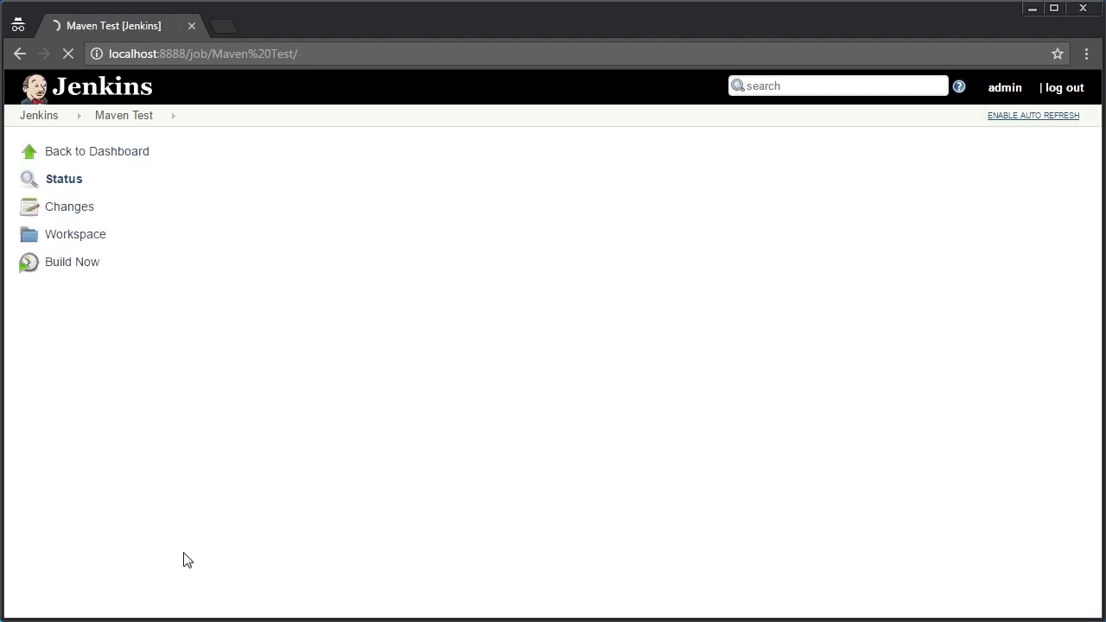
left_click(76, 263)
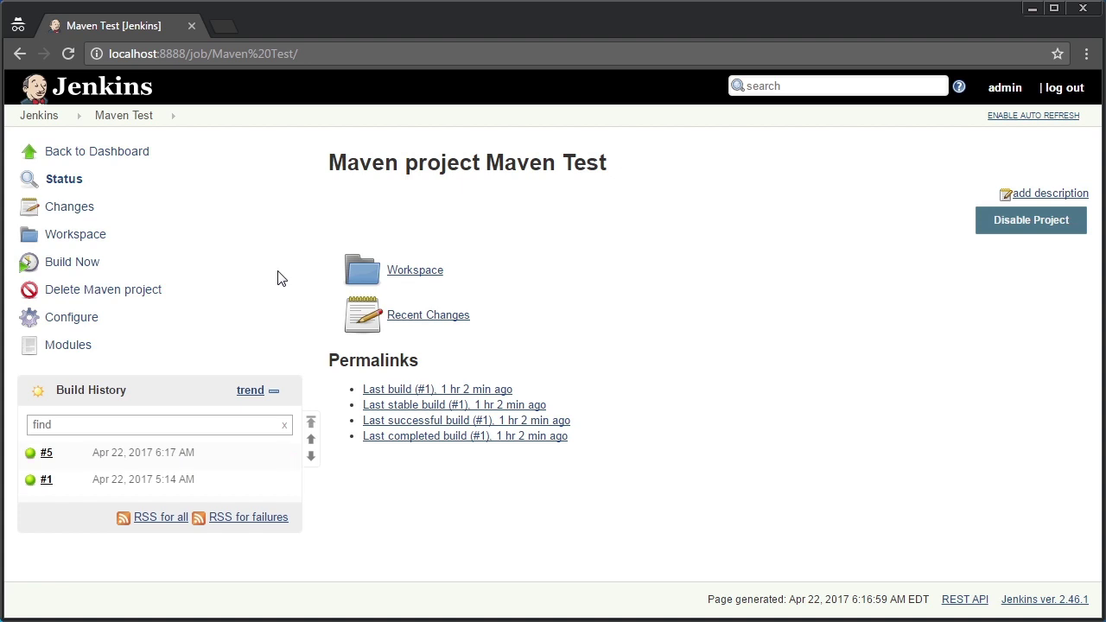
left_click(47, 454)
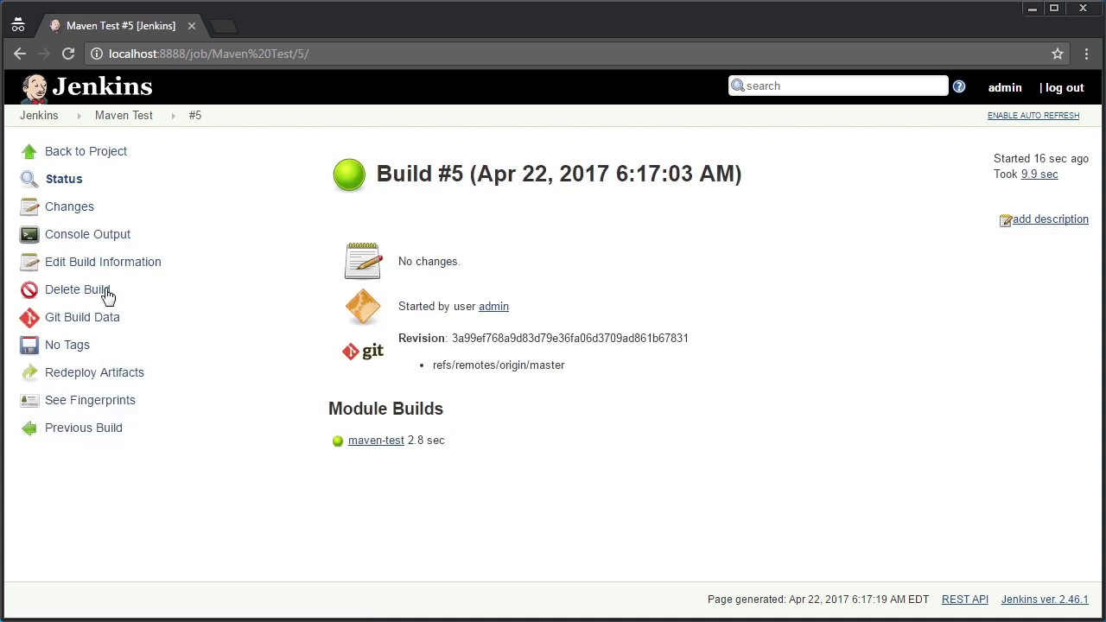
Confirm build #5's console log shows BUILD SUCCESS and 'Hello from a Maven project', then show the desktop
left_click(97, 239)
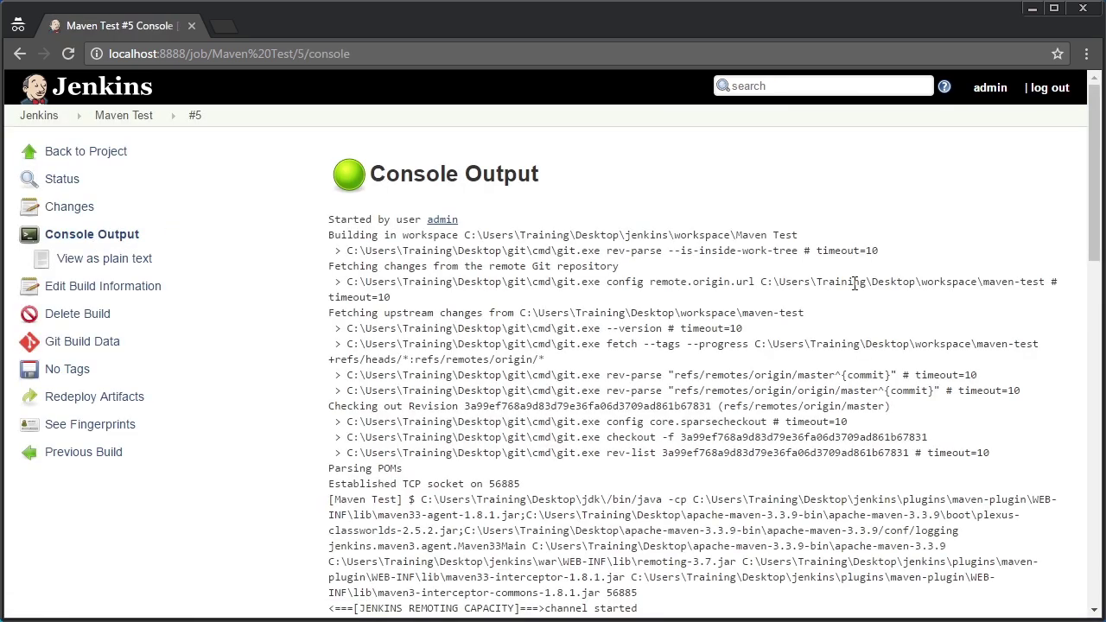
left_click_drag(1092, 193, 1037, 513)
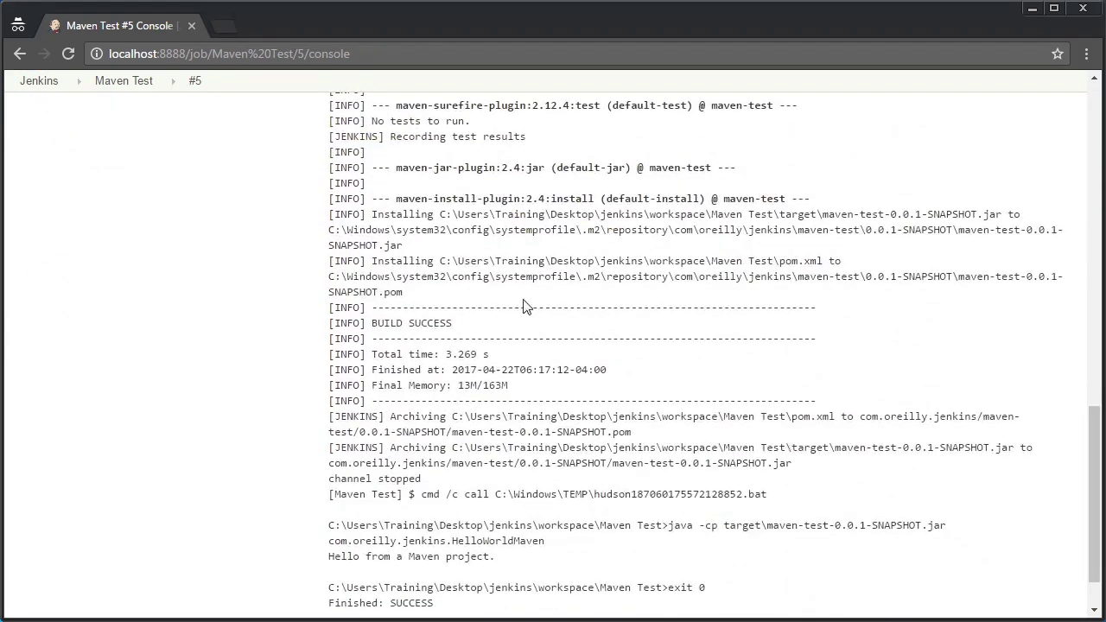
left_click_drag(457, 325, 373, 325)
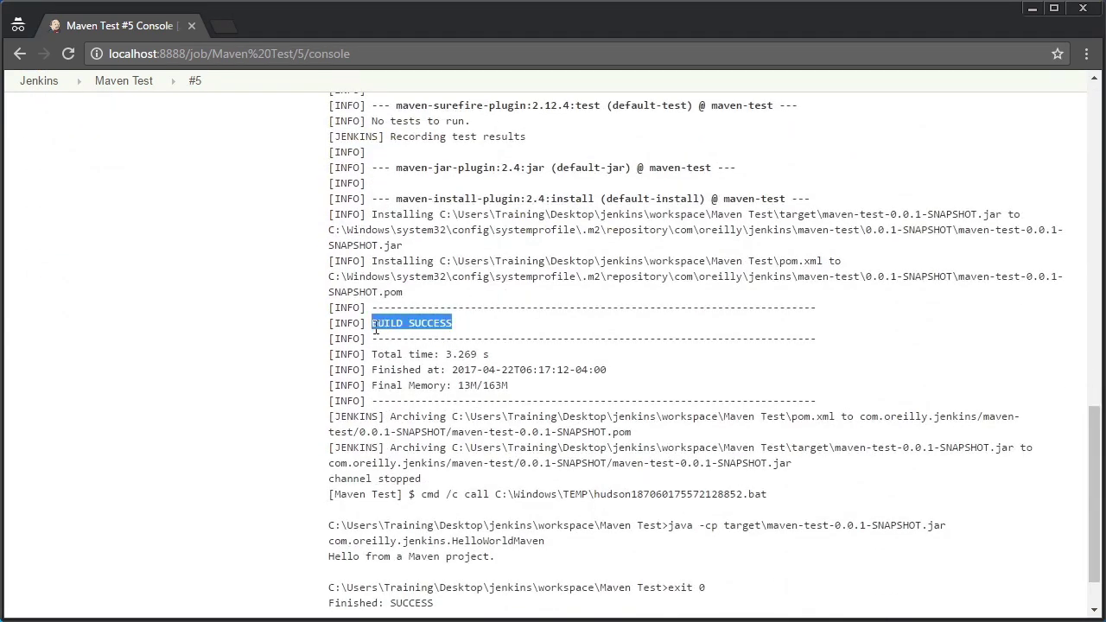
scroll(1086, 497, "down", 1)
scroll(1085, 497, "up", 1)
left_click_drag(498, 559, 331, 559)
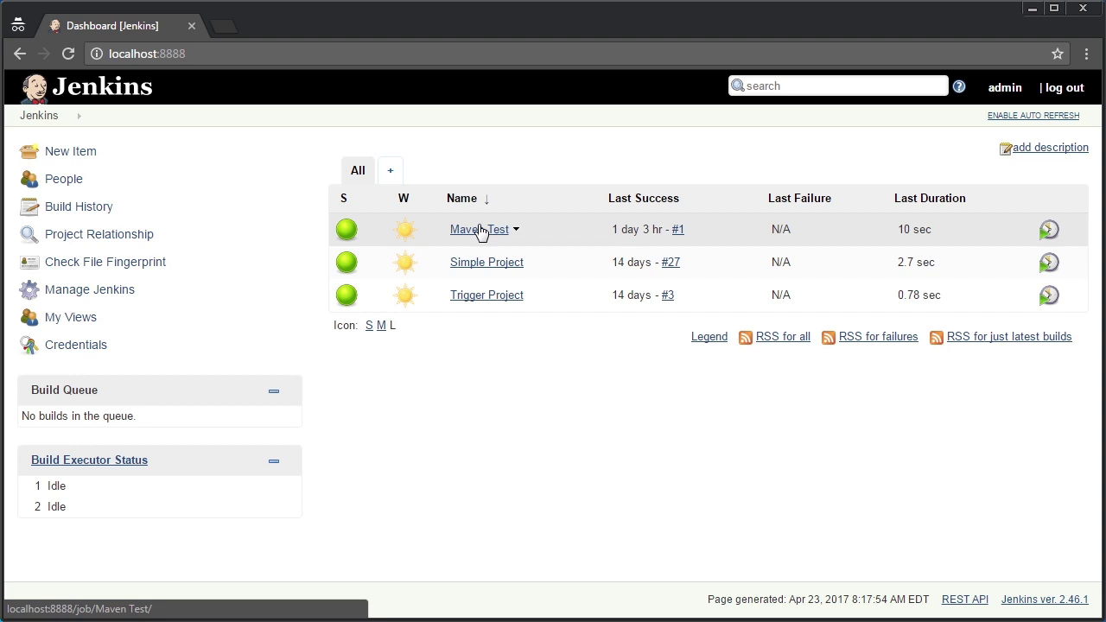
key("super+d")
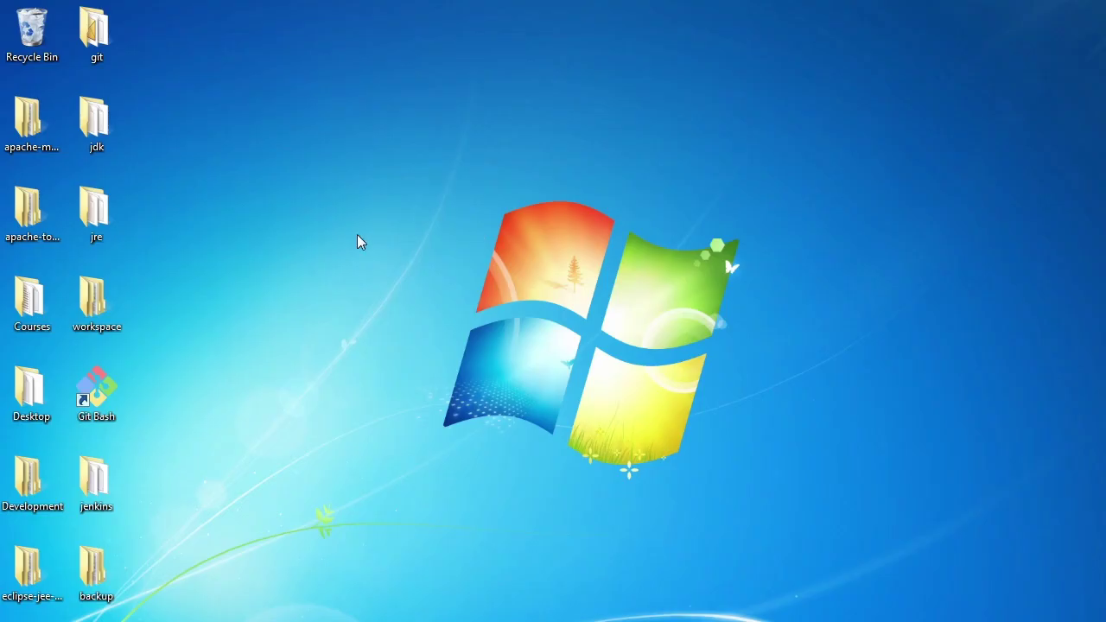
Browse workspace\maven-test\src\main\java\com\oreilly\jenkins and select HelloWorldMaven.java
double_click(109, 296)
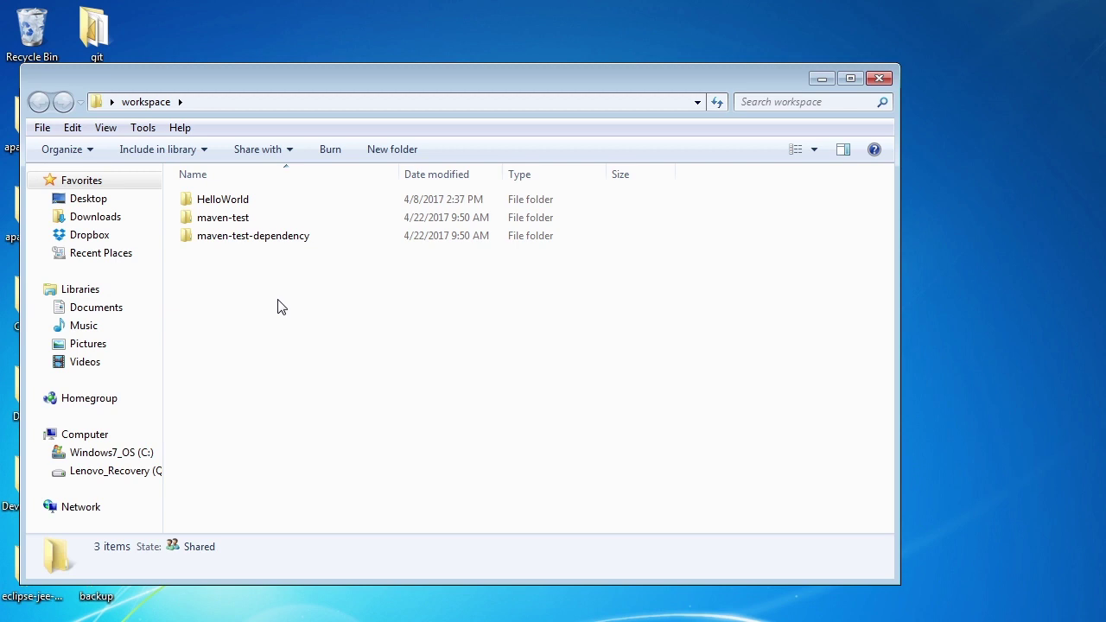
double_click(224, 222)
double_click(208, 235)
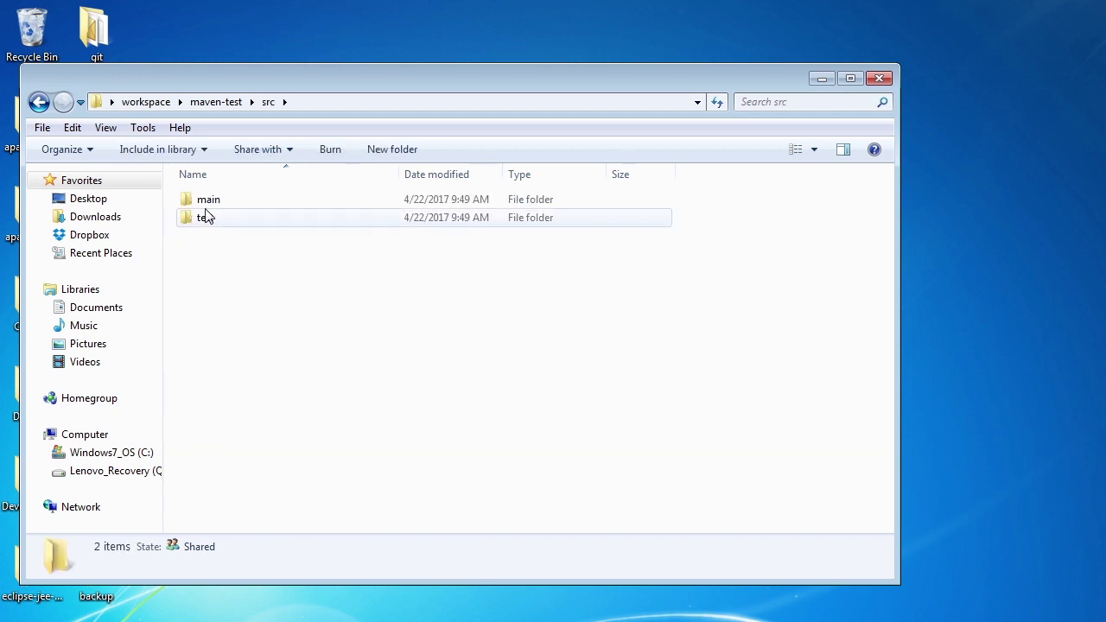
double_click(205, 199)
double_click(210, 204)
double_click(212, 202)
double_click(212, 202)
double_click(213, 203)
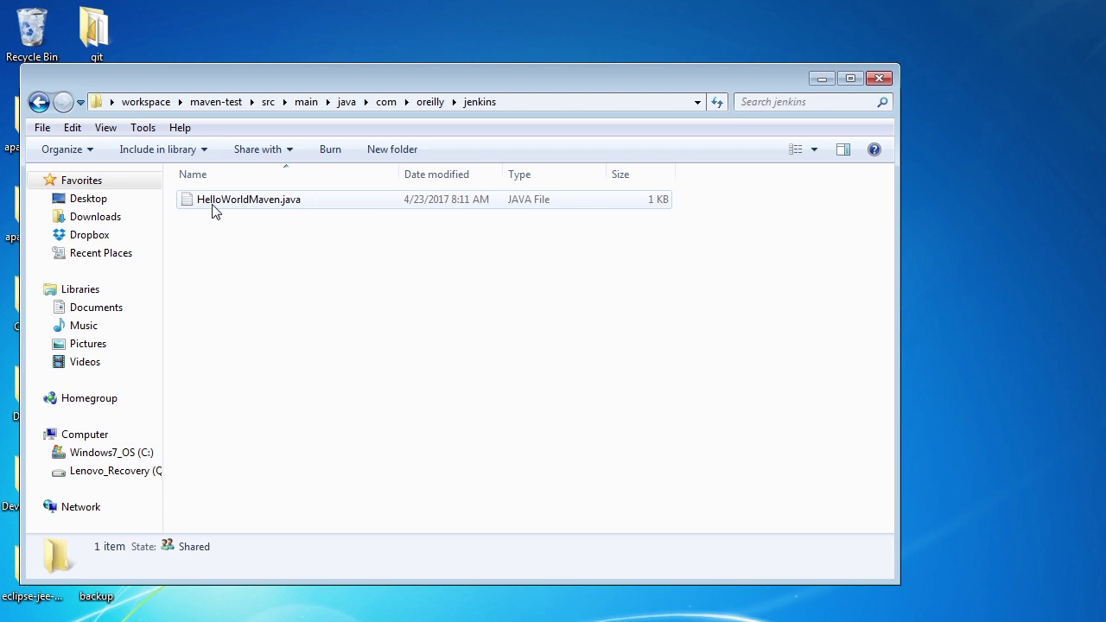
left_click(214, 207)
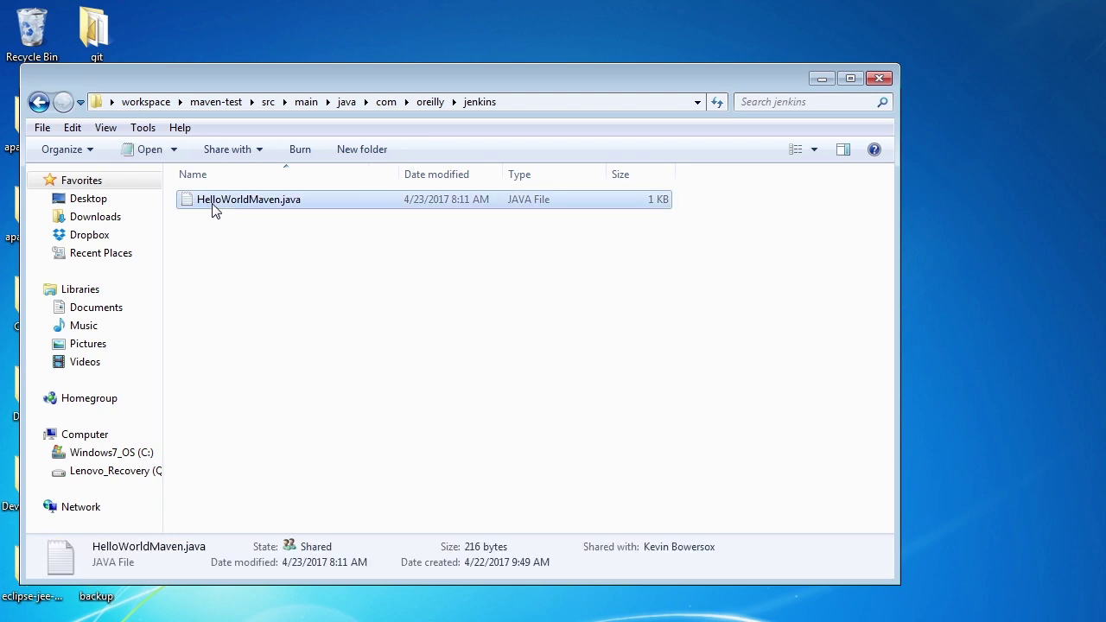
double_click(212, 204)
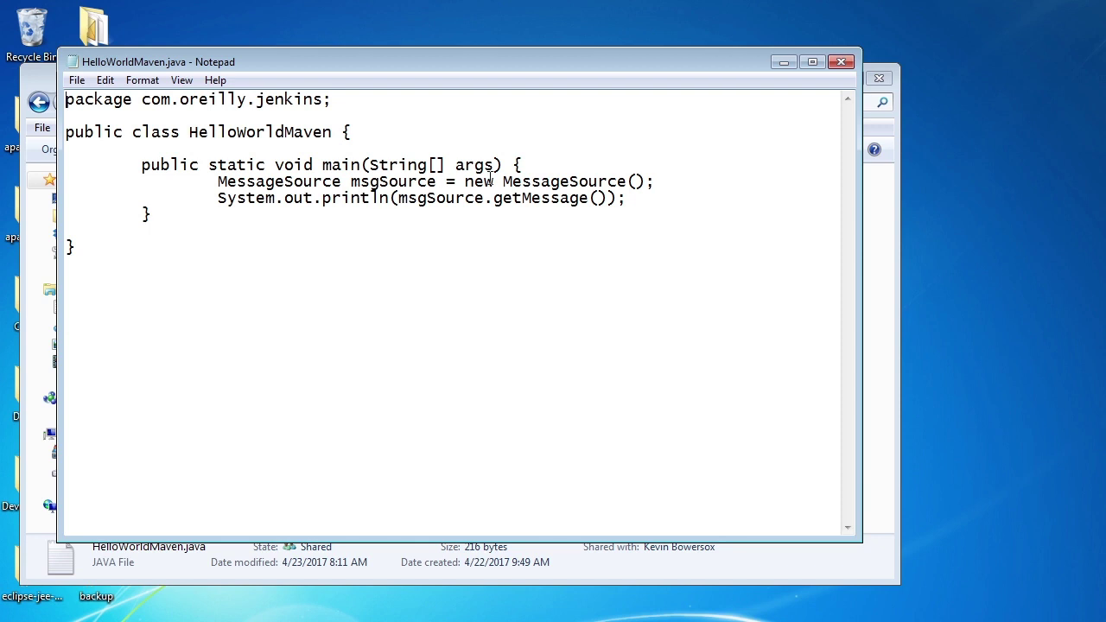
left_click_drag(651, 200, 31, 185)
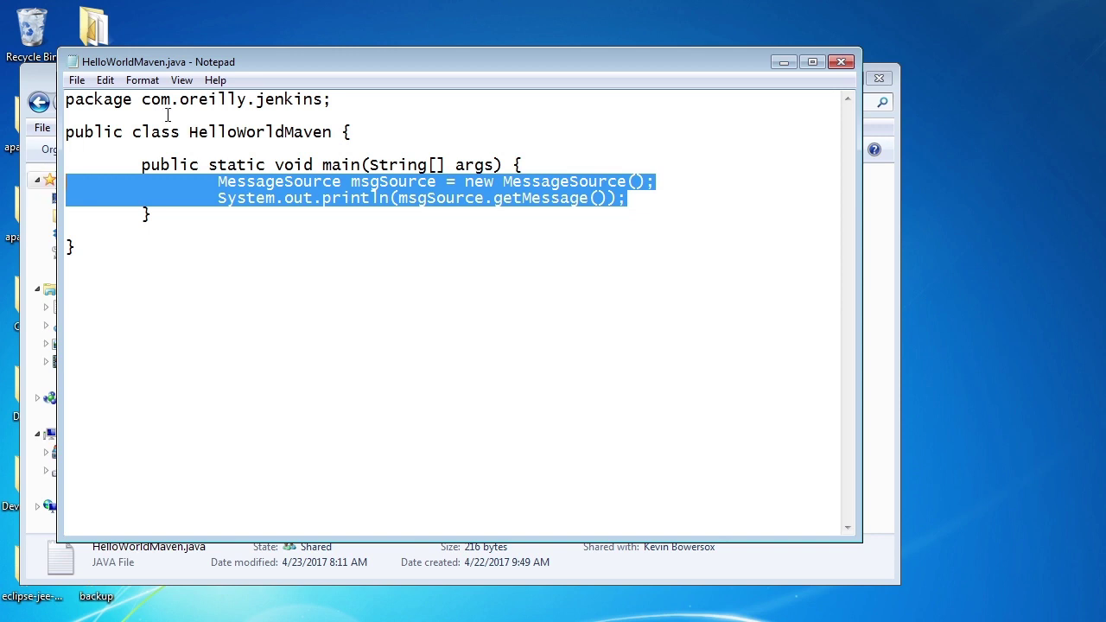
left_click(840, 61)
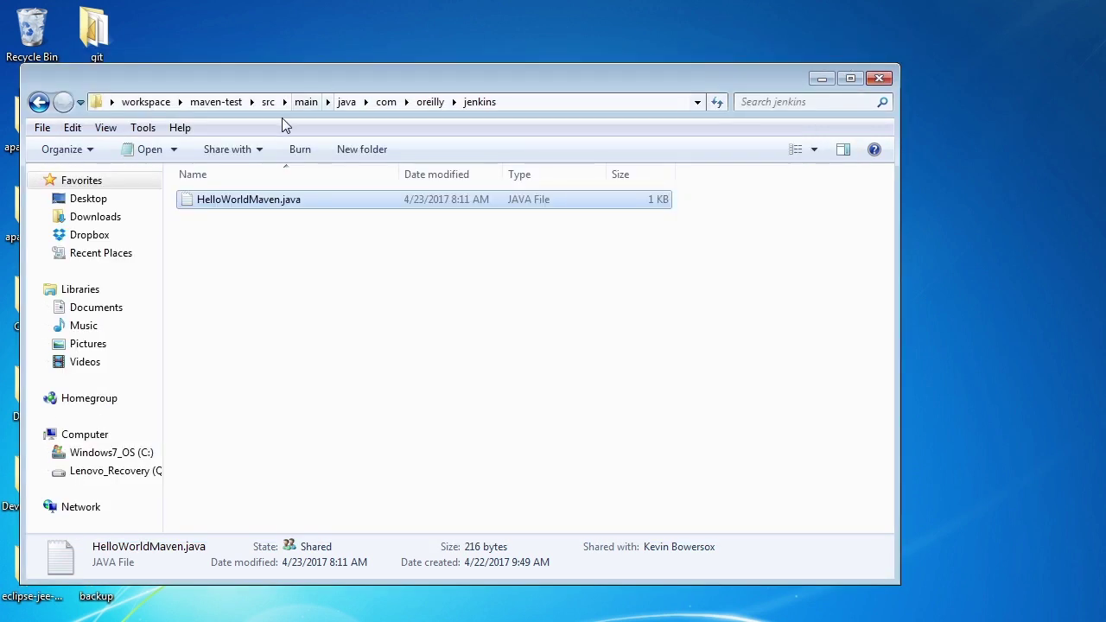
Open maven-test's pom.xml in Notepad
left_click(216, 102)
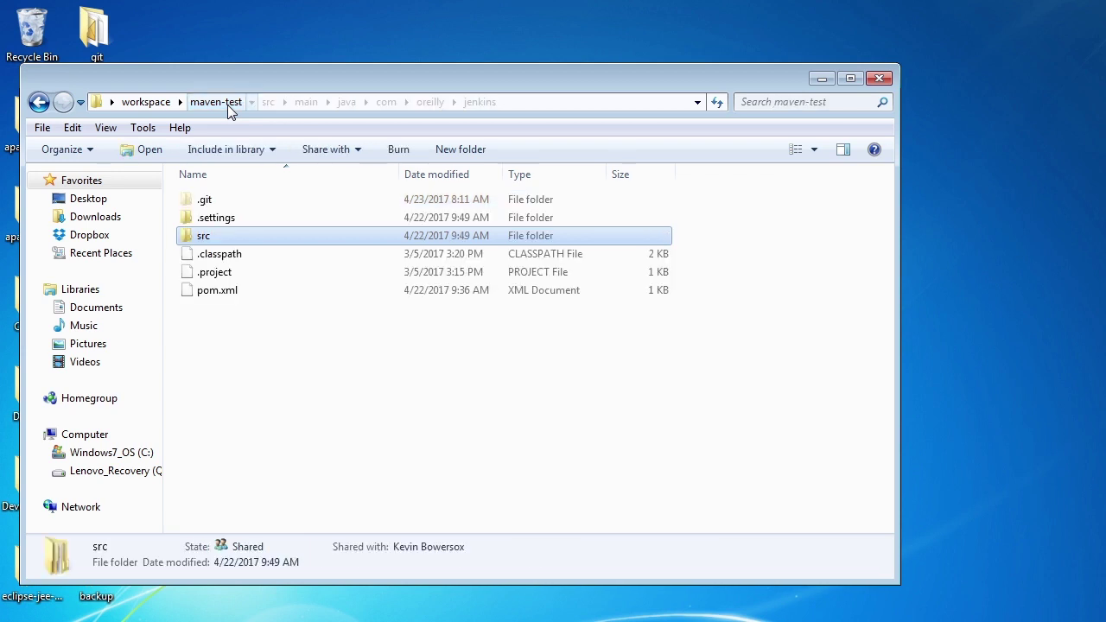
left_click(216, 293)
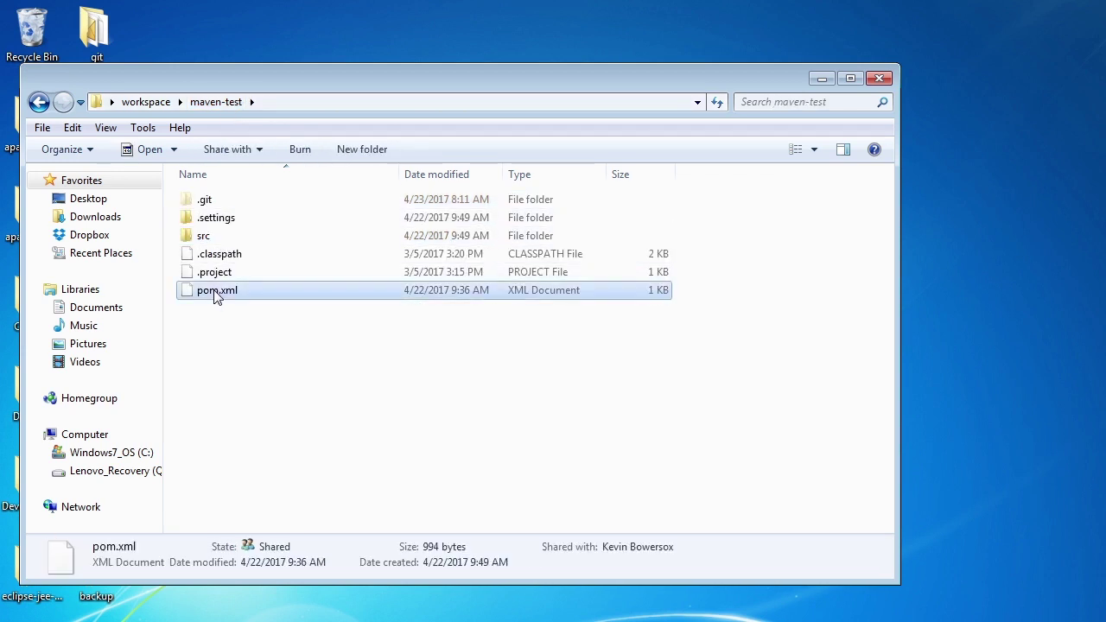
right_click(215, 294)
mouse_move(288, 343)
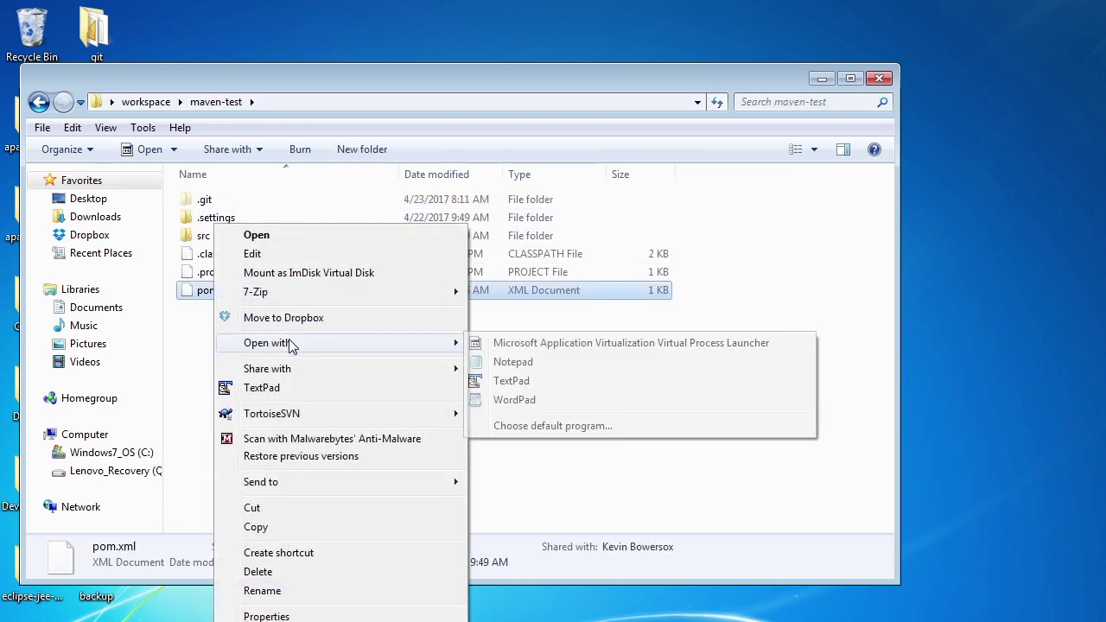
left_click(510, 362)
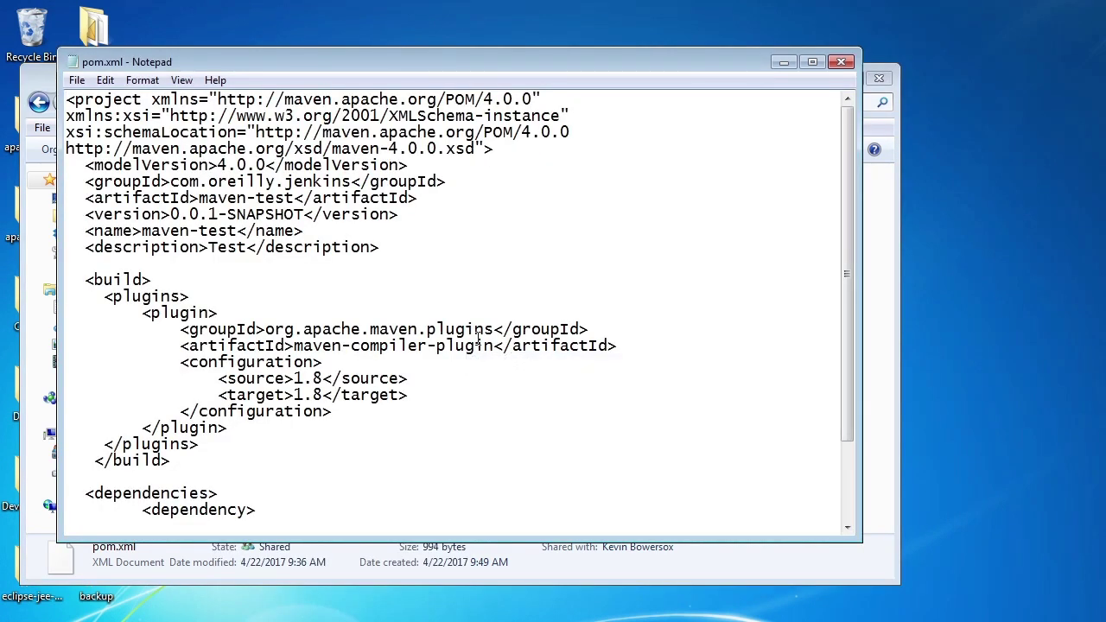
Highlight the dependency block and the maven-test-dependency artifact id in pom.xml
left_click_drag(850, 332, 851, 409)
left_click_drag(282, 478, 34, 425)
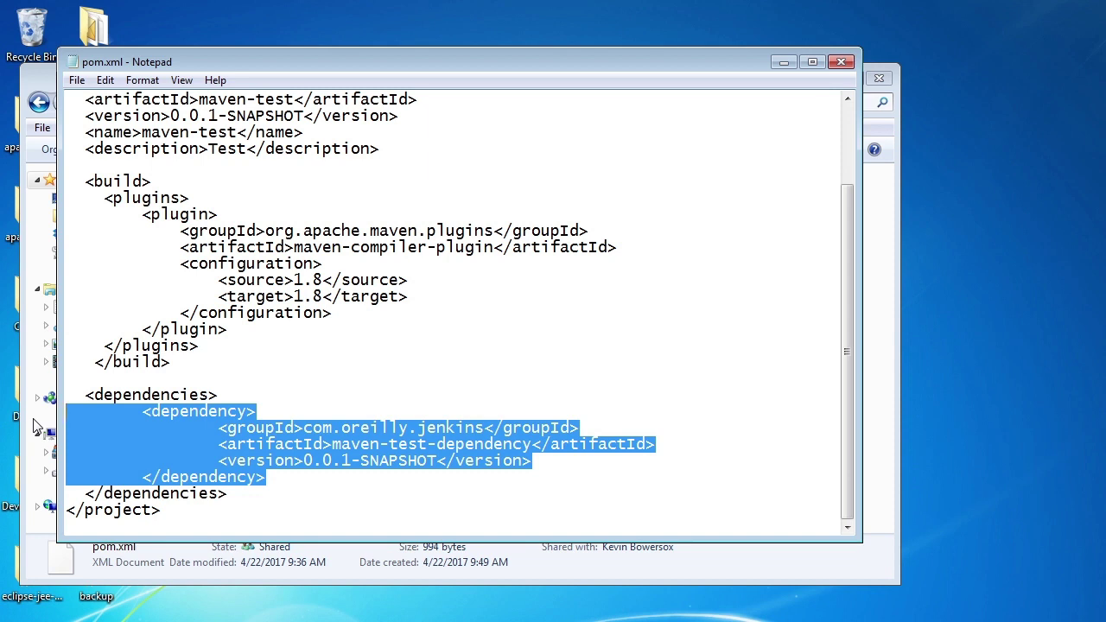
left_click(324, 395)
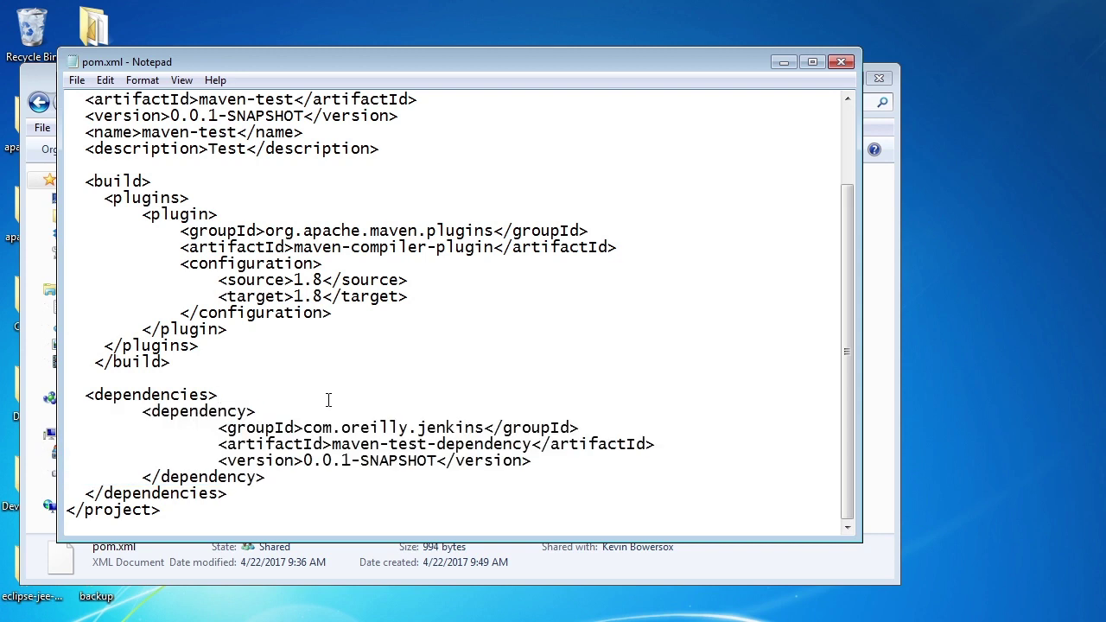
left_click_drag(331, 444, 529, 444)
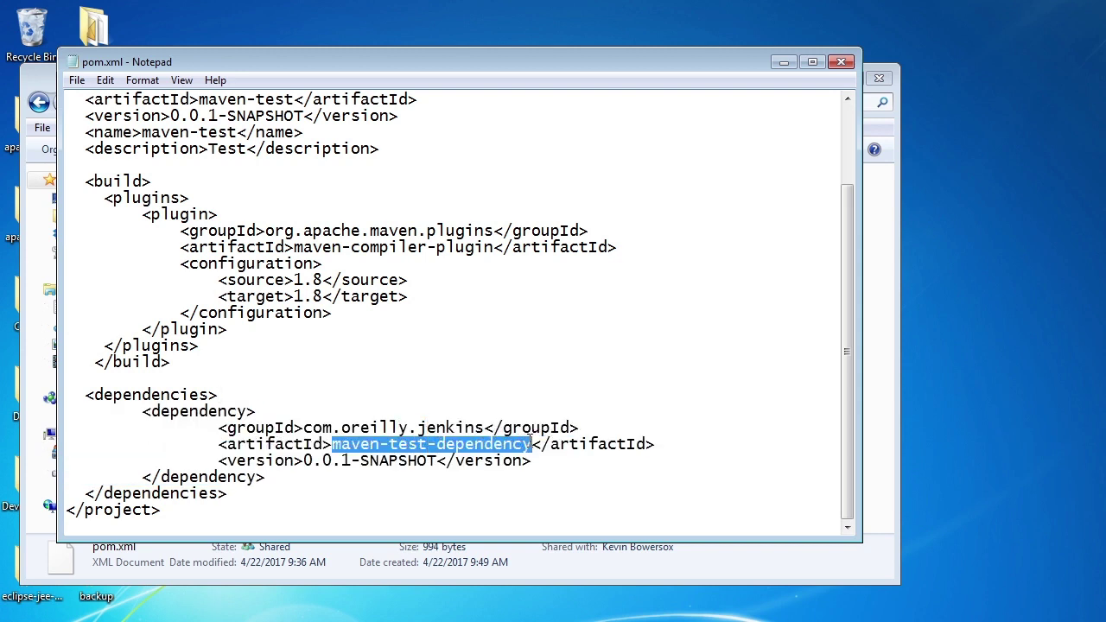
Close pom.xml and browse into maven-test-dependency\src\main\java\com
left_click(841, 62)
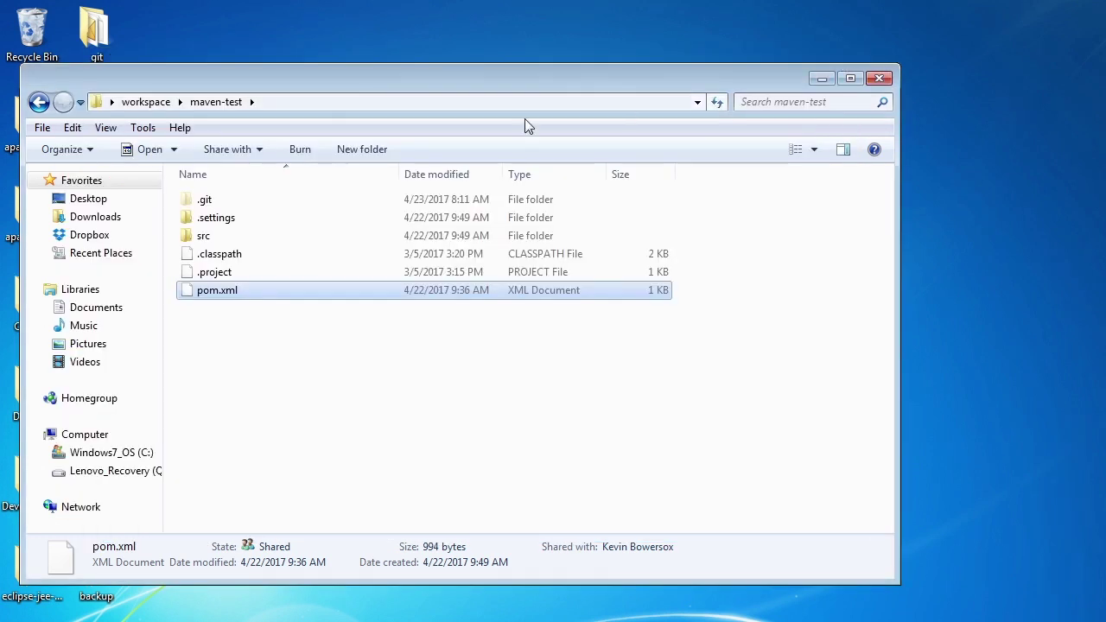
left_click(145, 102)
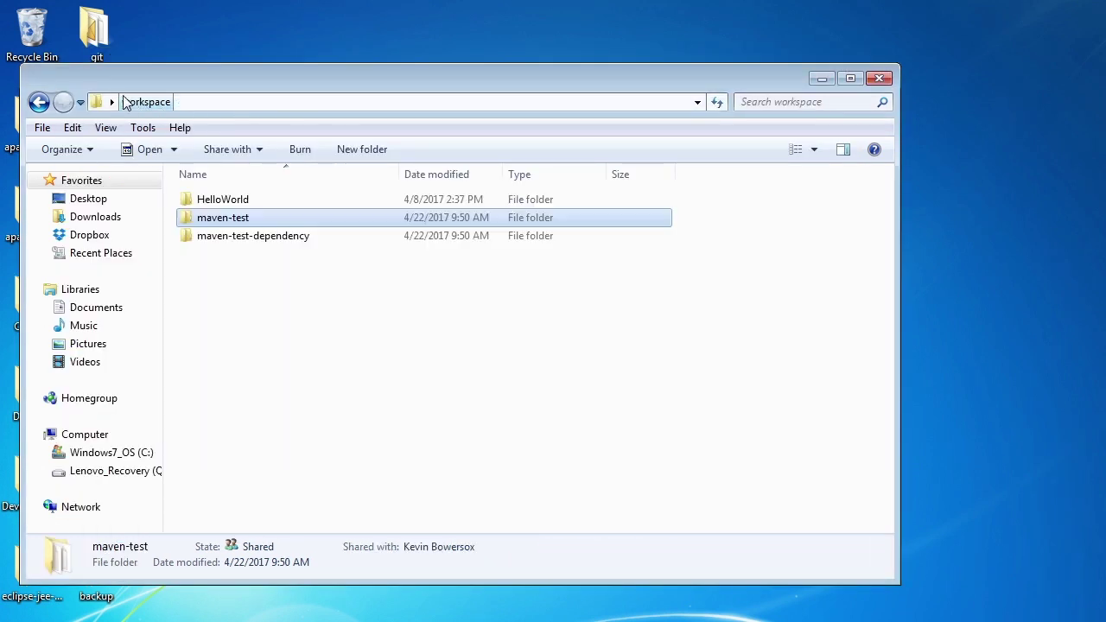
double_click(249, 238)
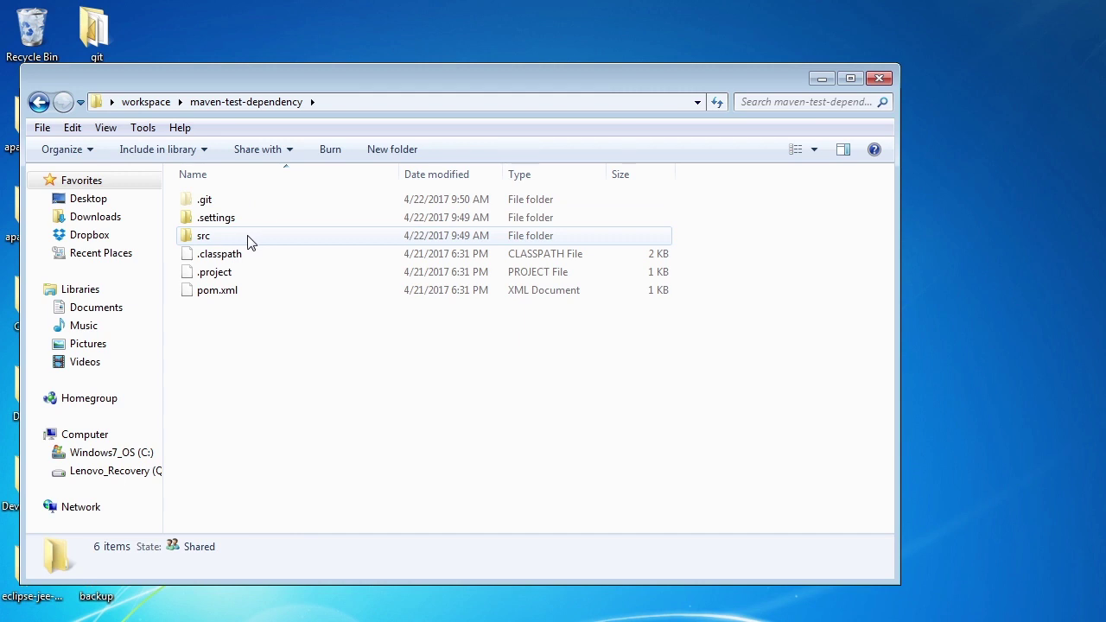
double_click(249, 238)
double_click(219, 201)
double_click(217, 202)
double_click(218, 203)
Go into oreilly\jenkins and bring up the context menu for MessageSource.java
left_click(222, 205)
double_click(222, 205)
double_click(222, 205)
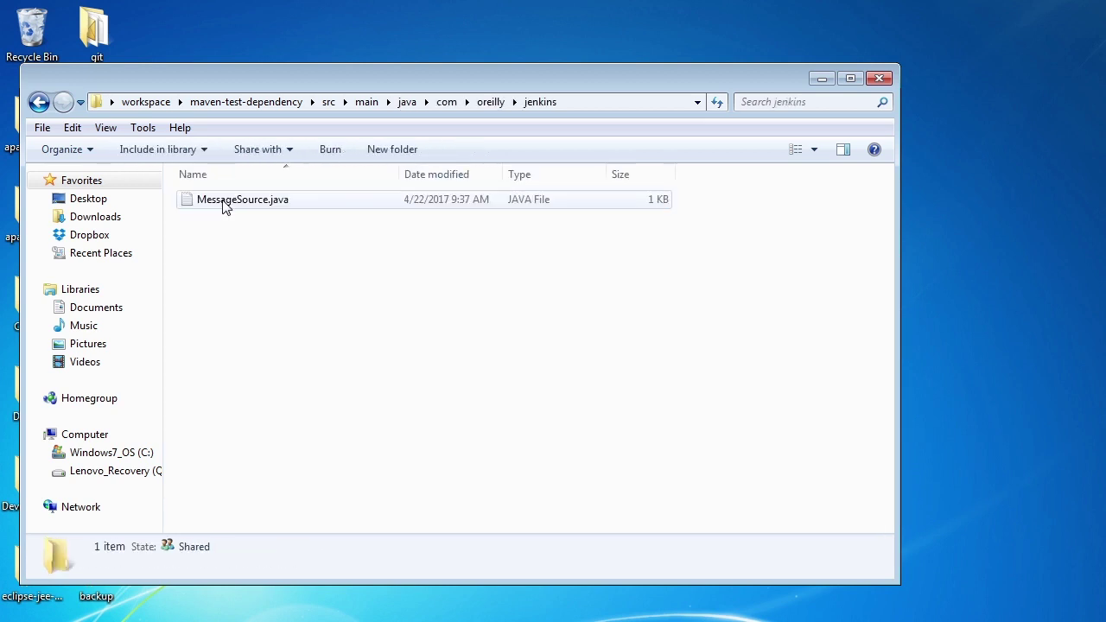
left_click(223, 205)
right_click(223, 205)
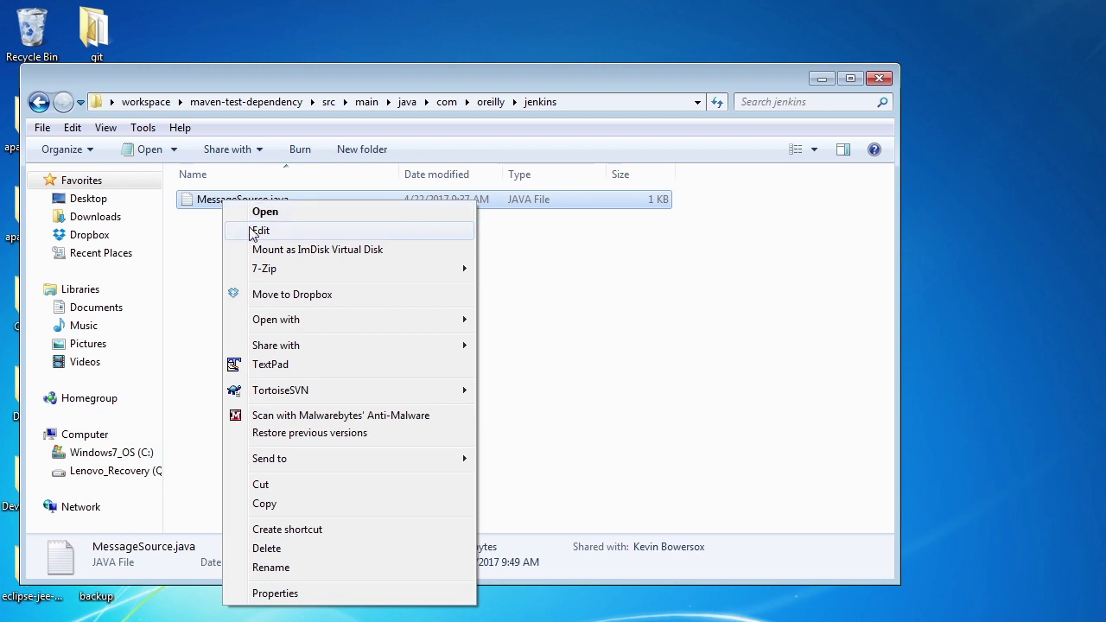
mouse_move(409, 321)
left_click(527, 321)
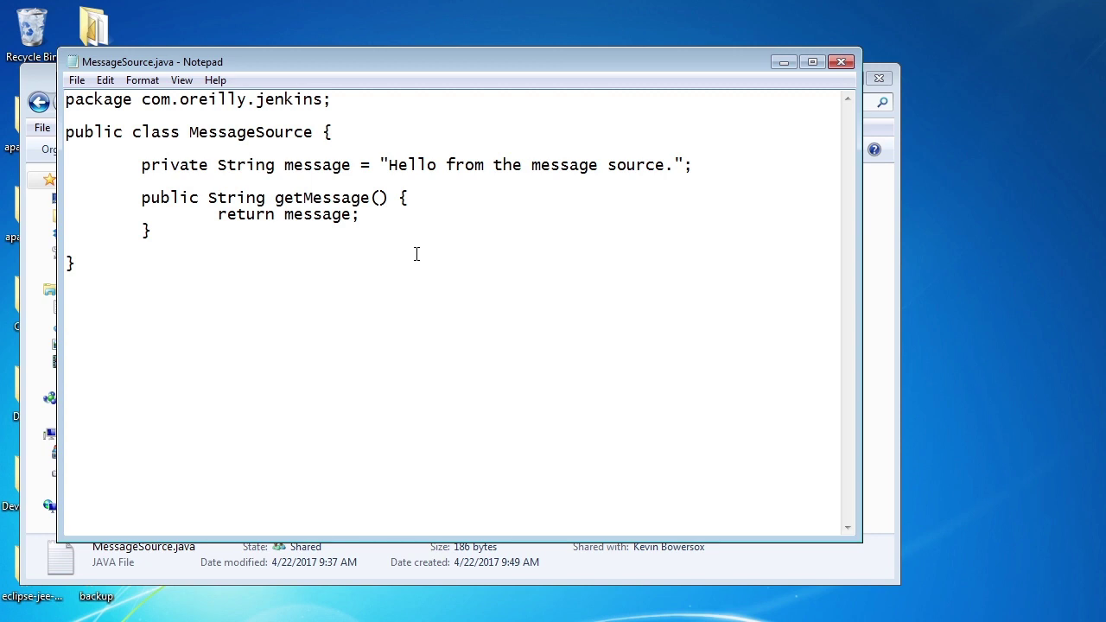
left_click(839, 61)
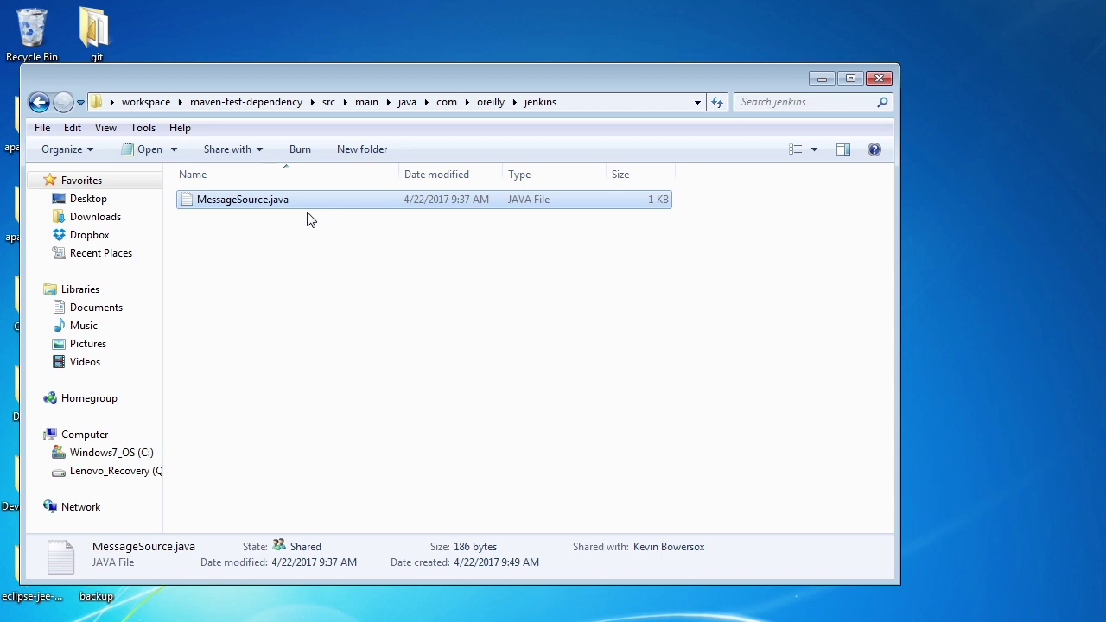
key("alt+Tab")
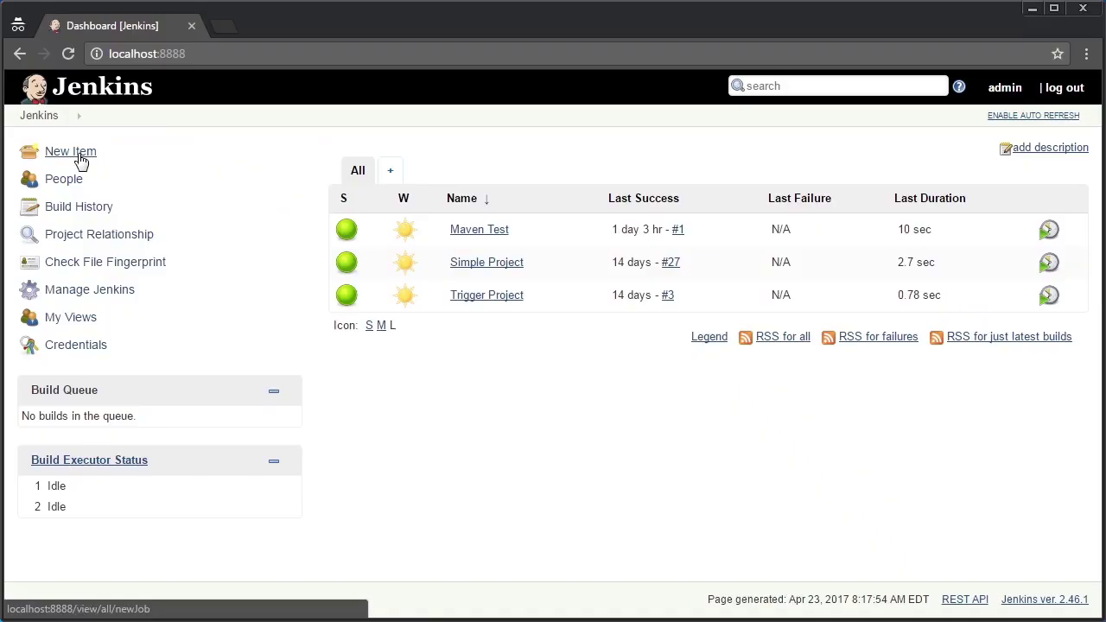
Create a new Maven project job named 'Maven Test Dependency'
left_click(80, 161)
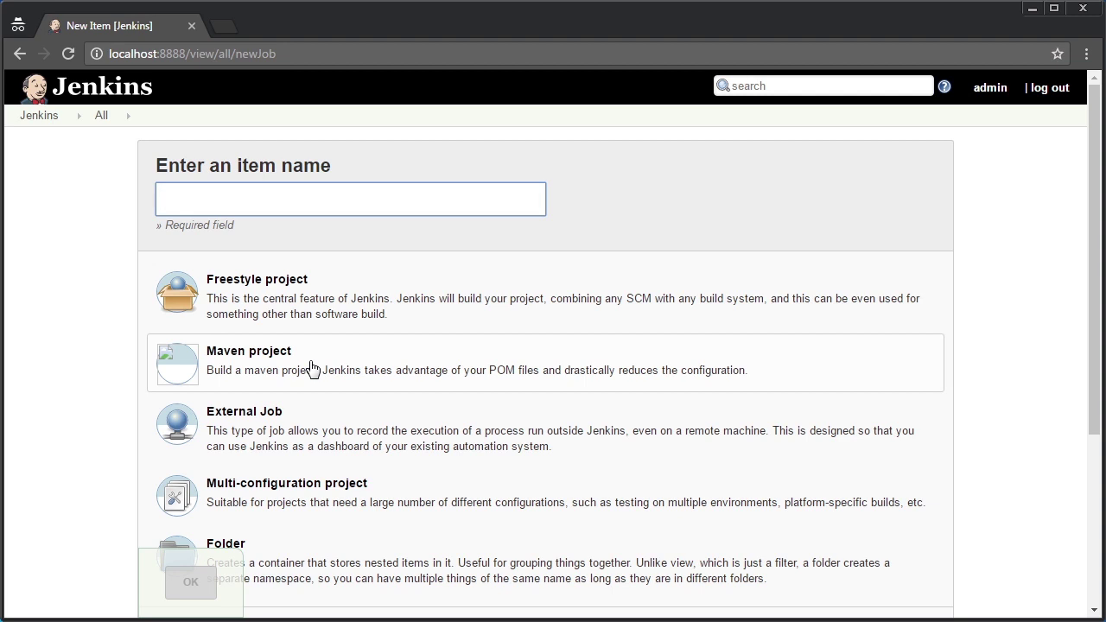
type("Mave")
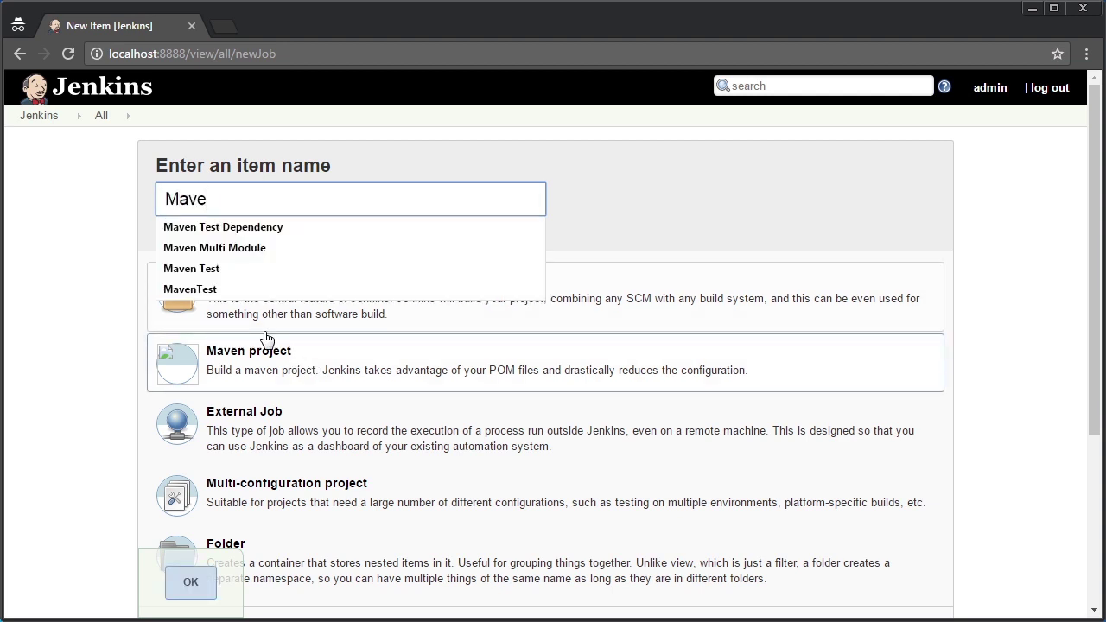
type("n Test Dependency")
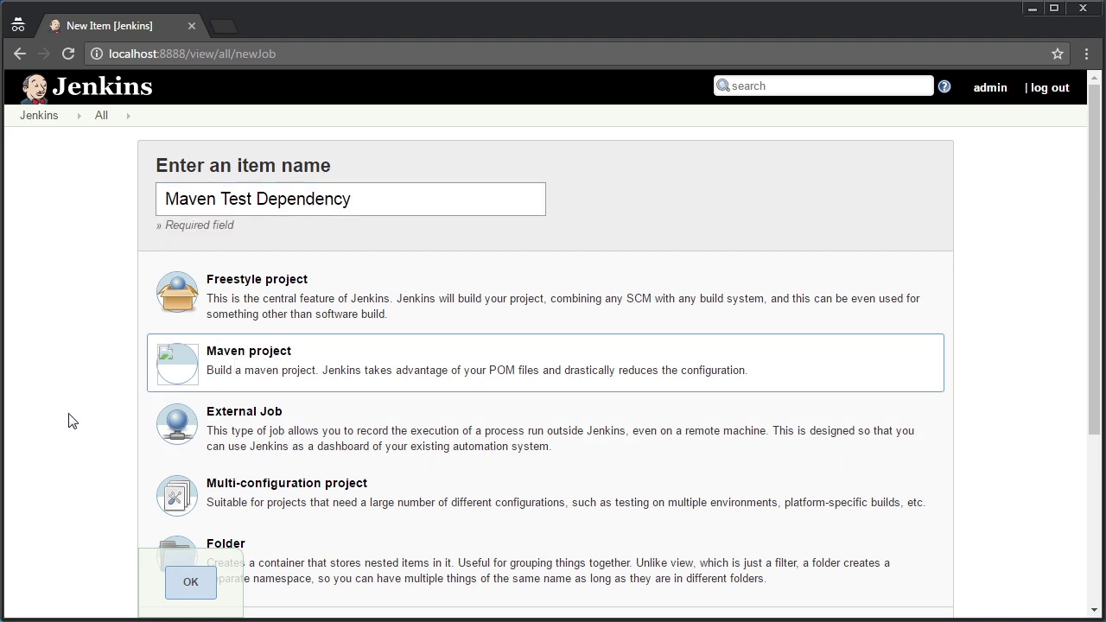
left_click(191, 582)
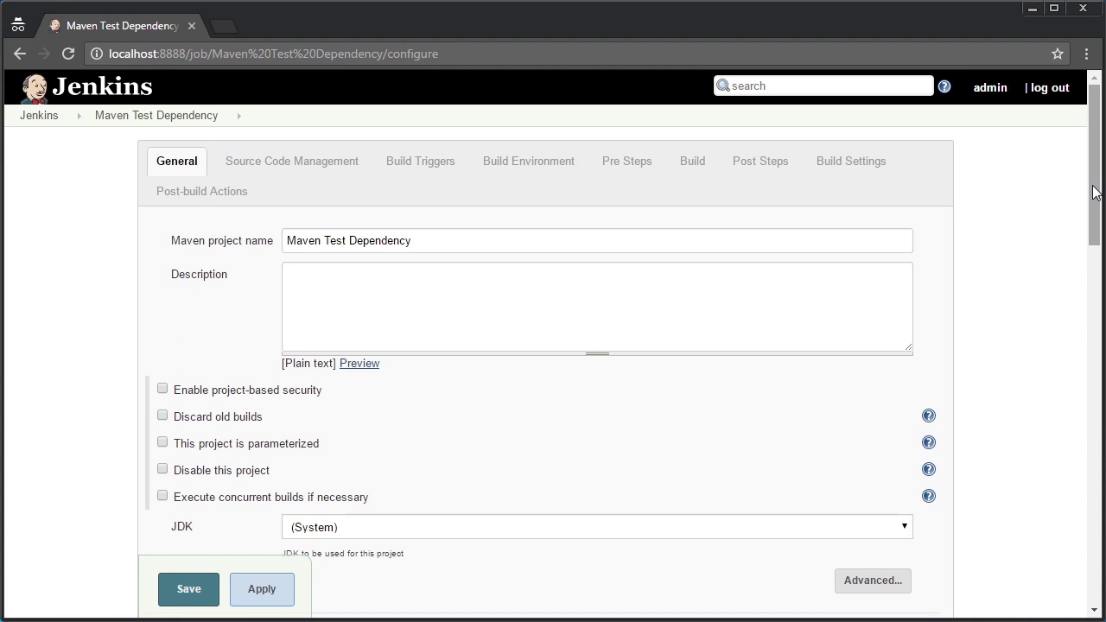
Set the job's JDK to 1.8 and choose Git for source code management
left_click_drag(1094, 187, 1080, 294)
left_click(392, 182)
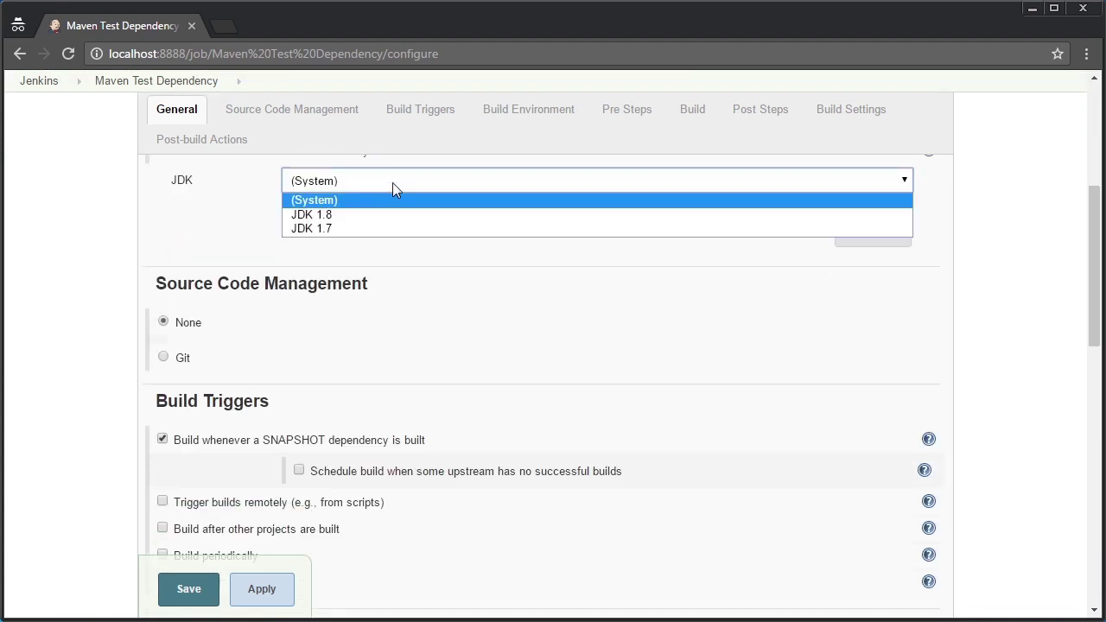
left_click(358, 214)
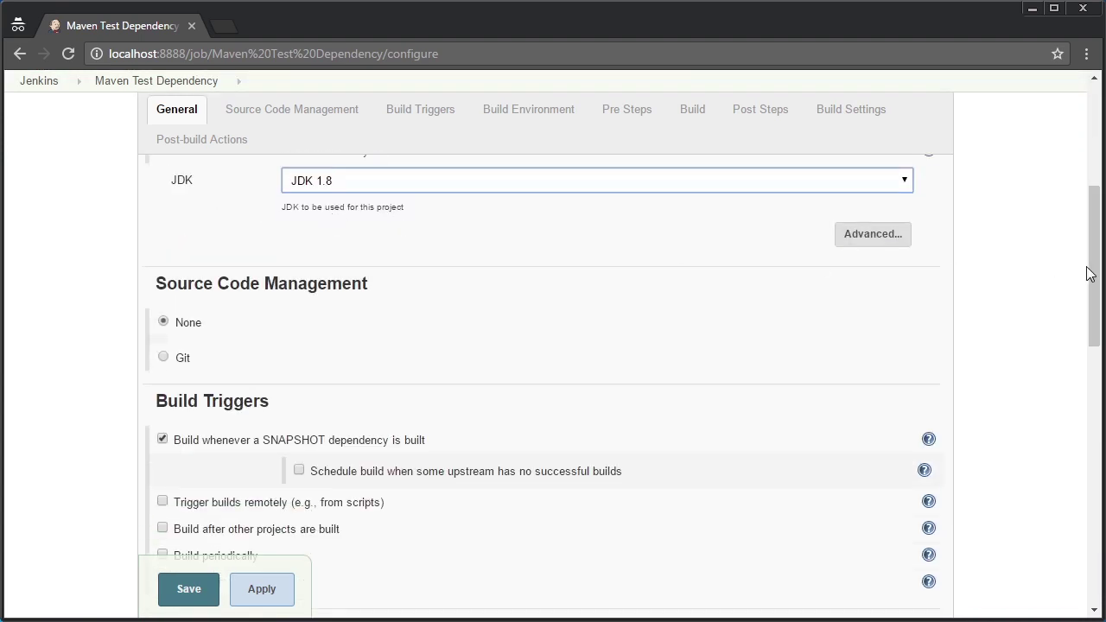
left_click(165, 357)
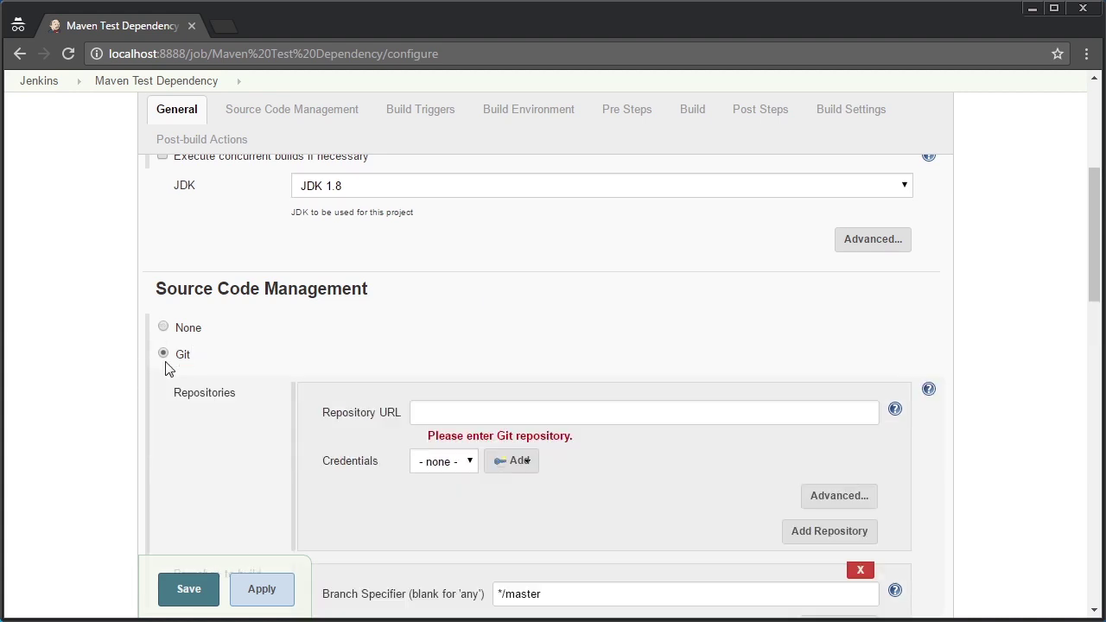
Paste the maven-test-dependency folder path from Explorer as the Git Repository URL
key("alt+Tab")
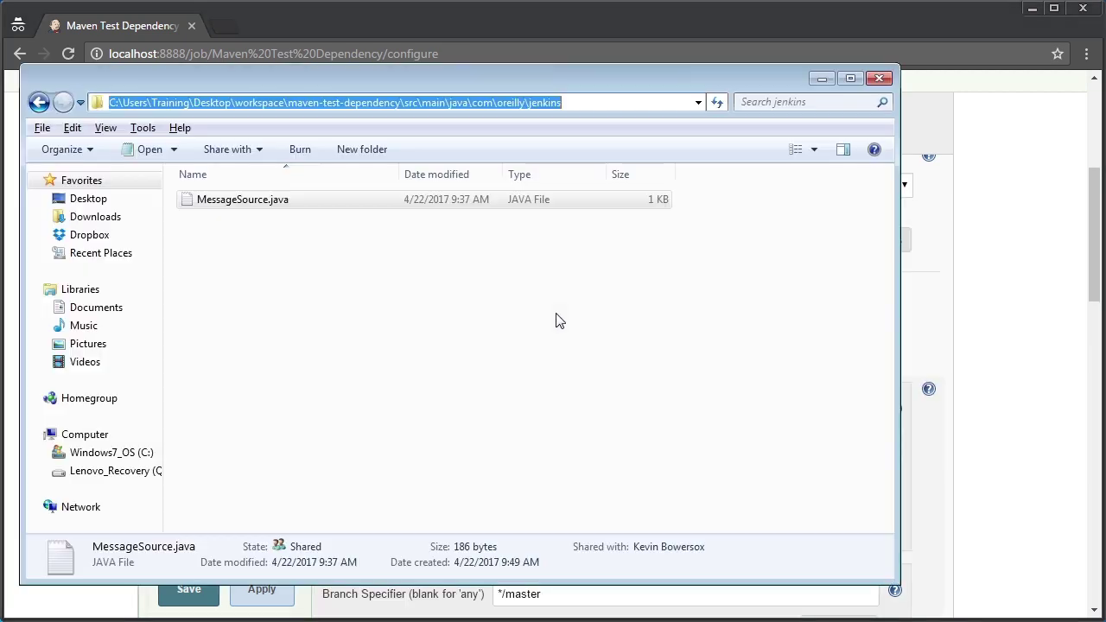
left_click(569, 249)
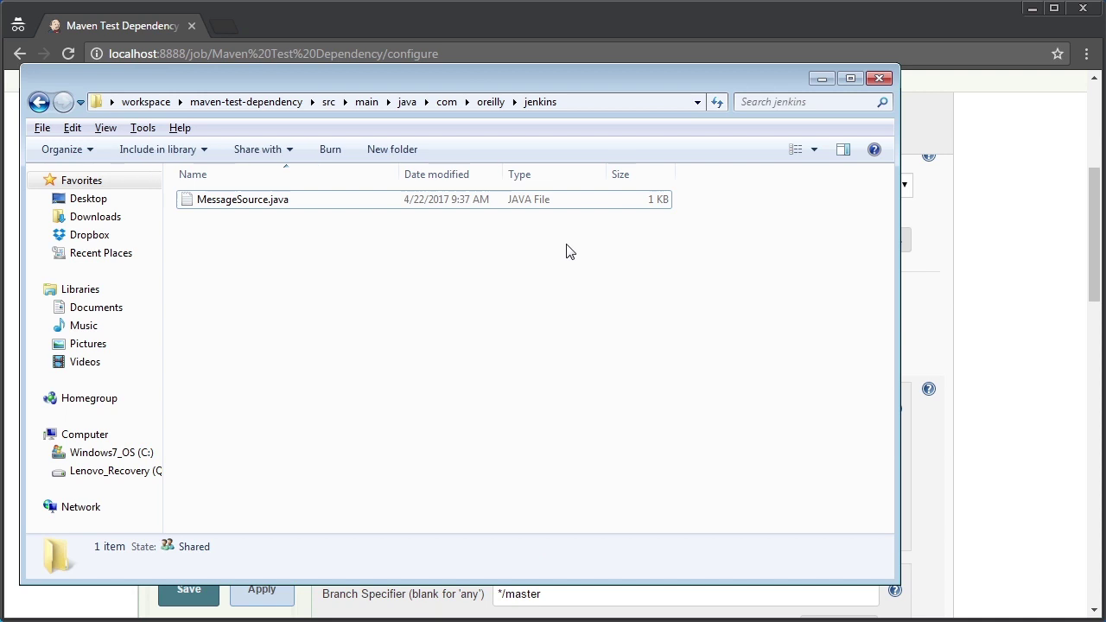
left_click(242, 102)
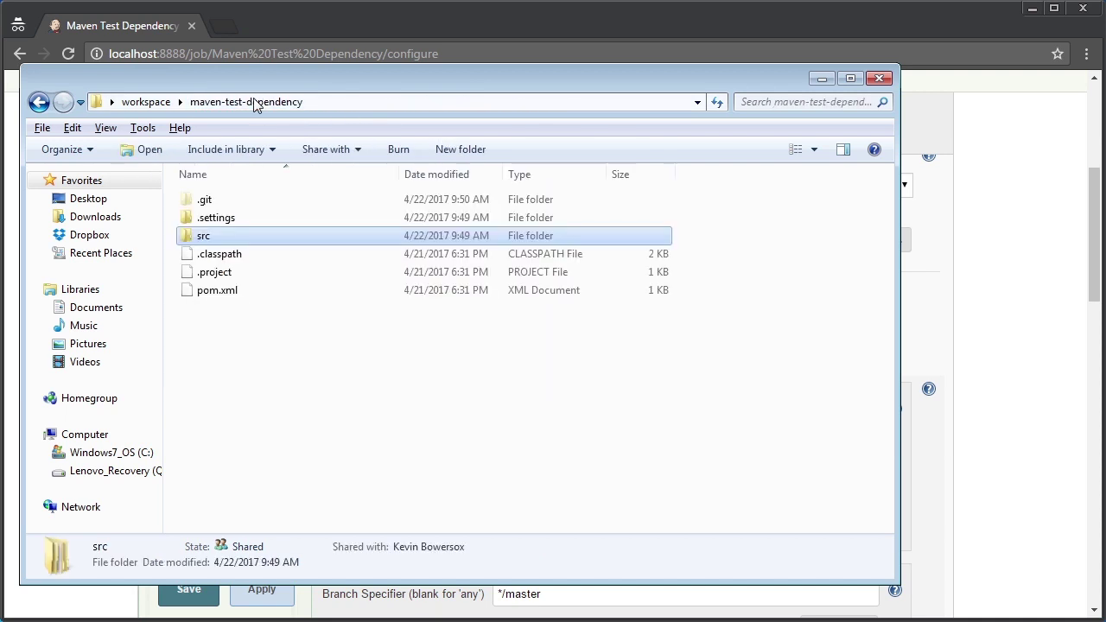
left_click(206, 201)
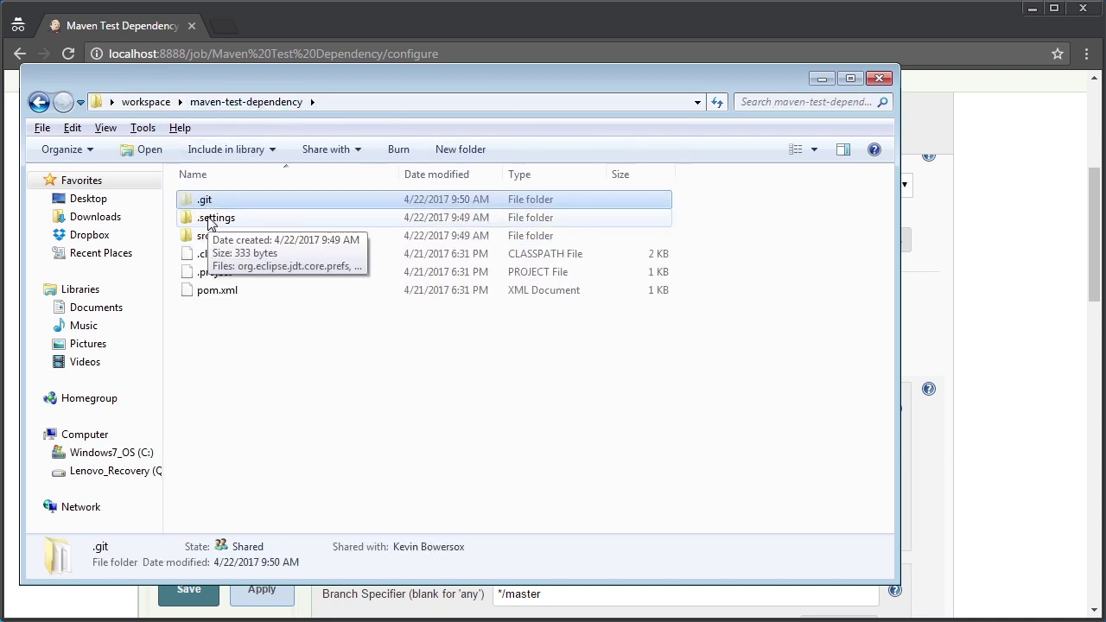
left_click(369, 105)
key("ctrl+c")
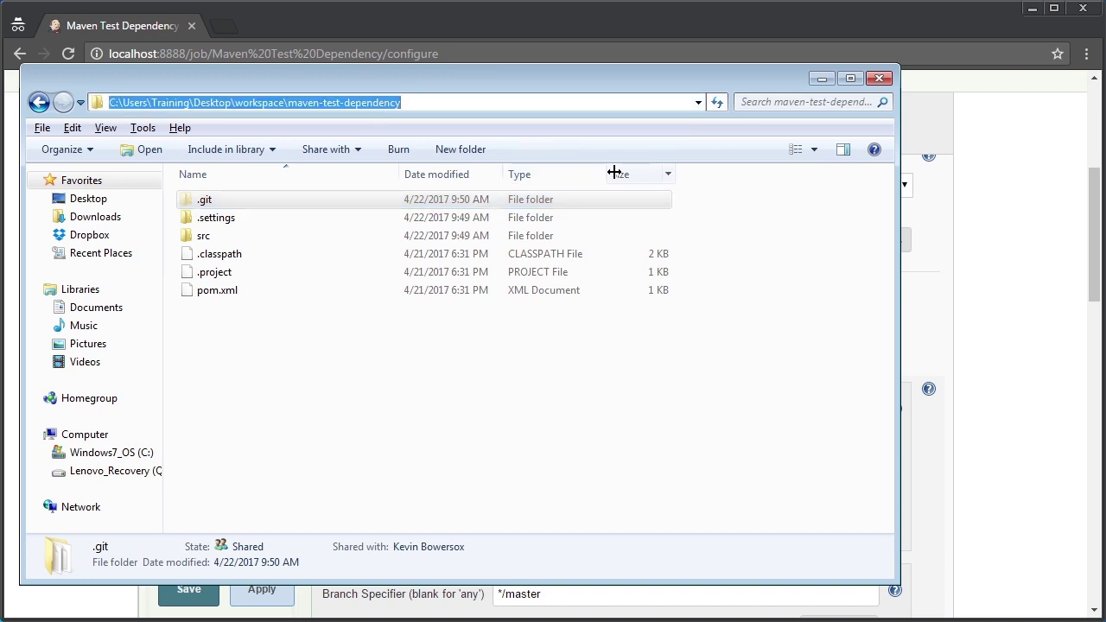
left_click(974, 259)
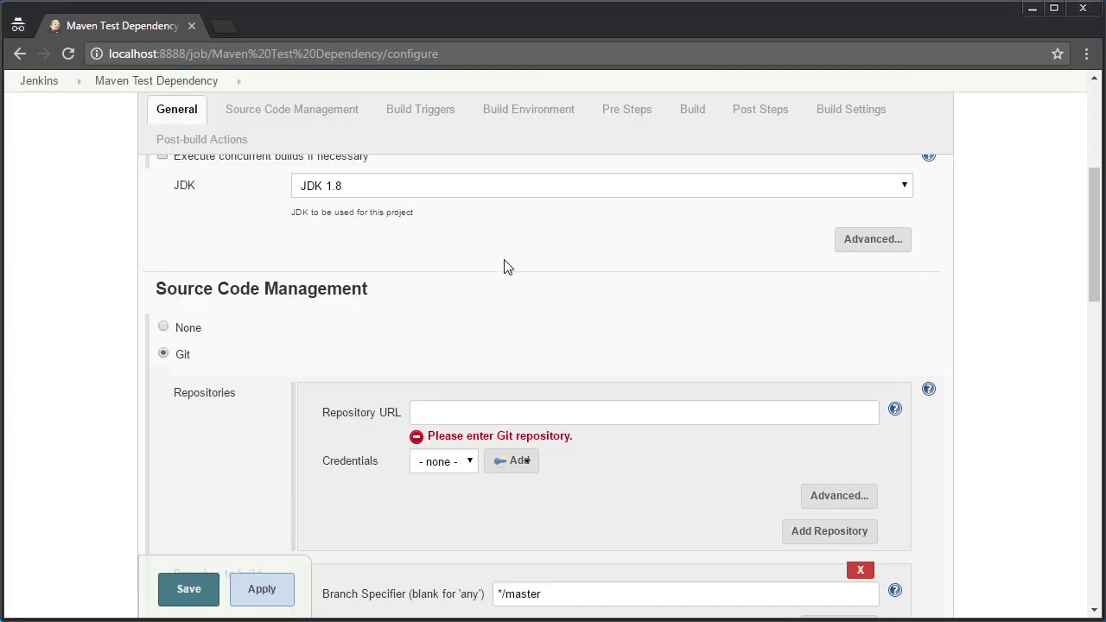
left_click(444, 411)
key("ctrl+v")
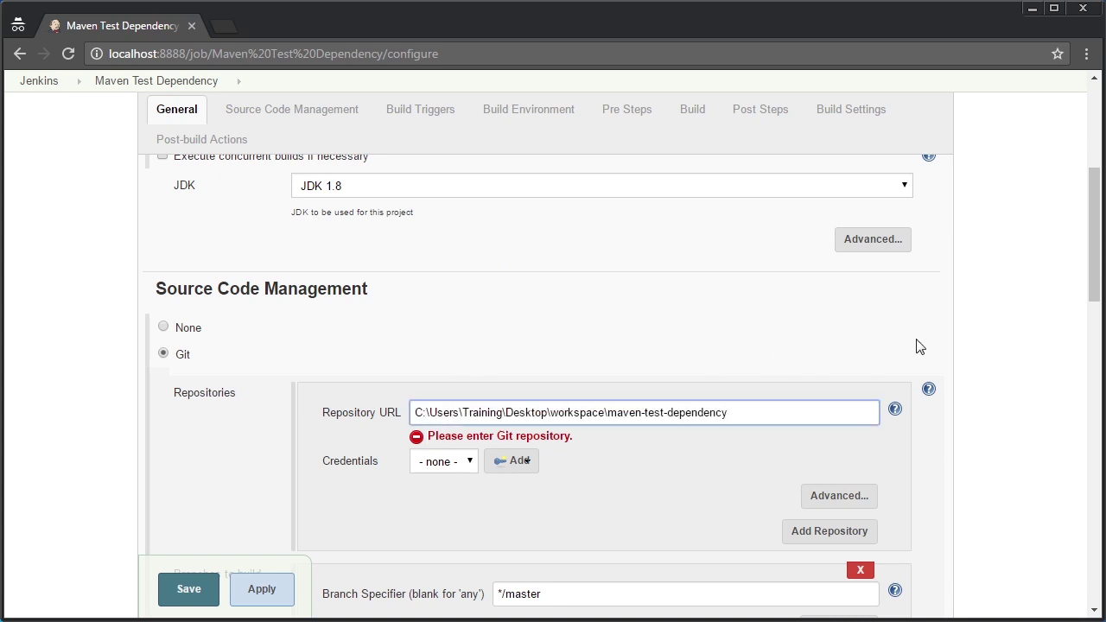
left_click_drag(1097, 279, 1088, 416)
Enable Poll SCM with schedule '* * * * *', set goal 'install', and save the job
left_click(162, 396)
left_click(345, 431)
type("* * * * *")
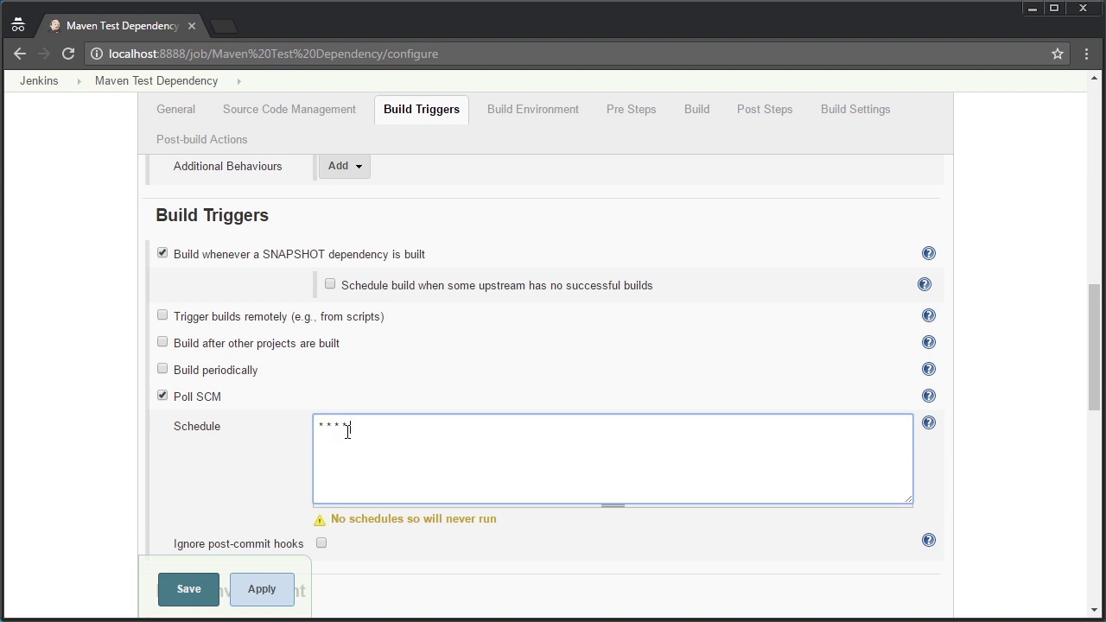
left_click_drag(1090, 332, 1085, 446)
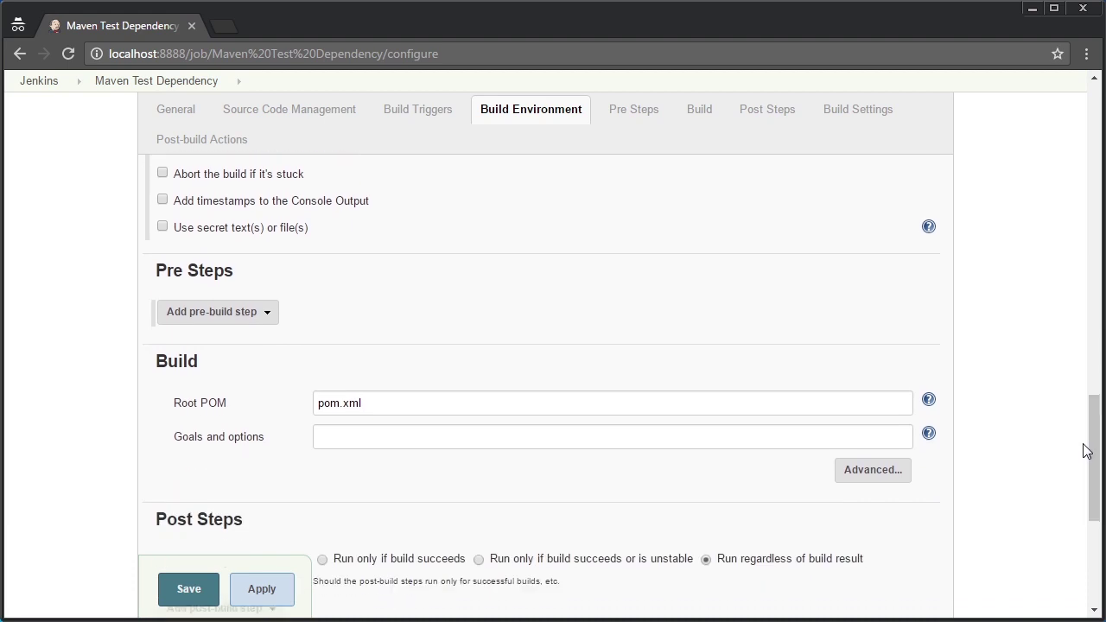
left_click(319, 436)
type("install")
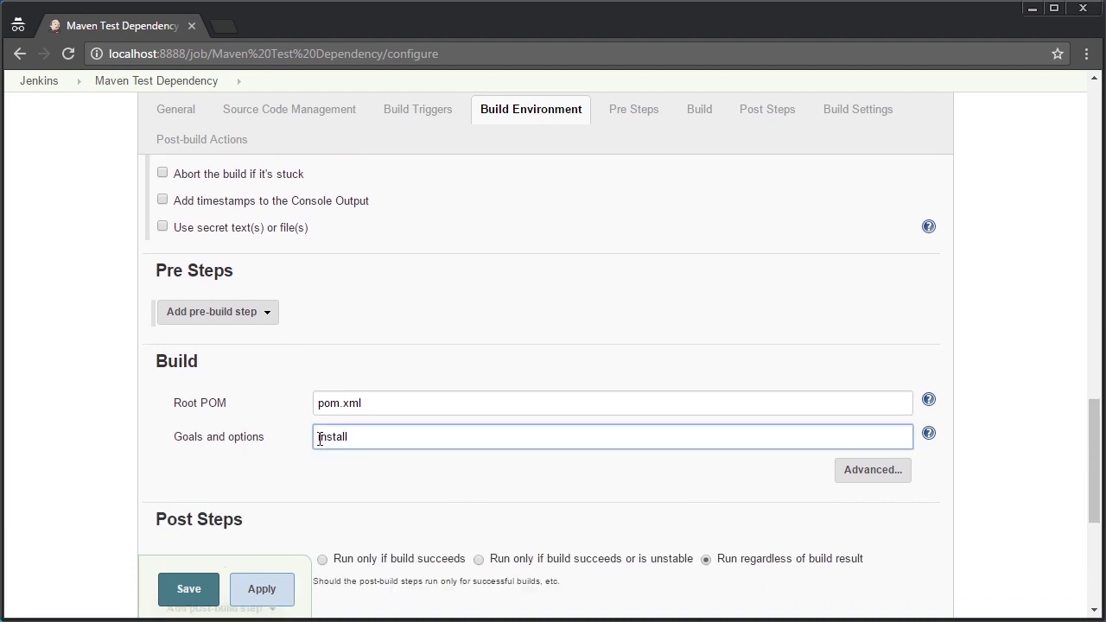
left_click_drag(1091, 449, 1093, 483)
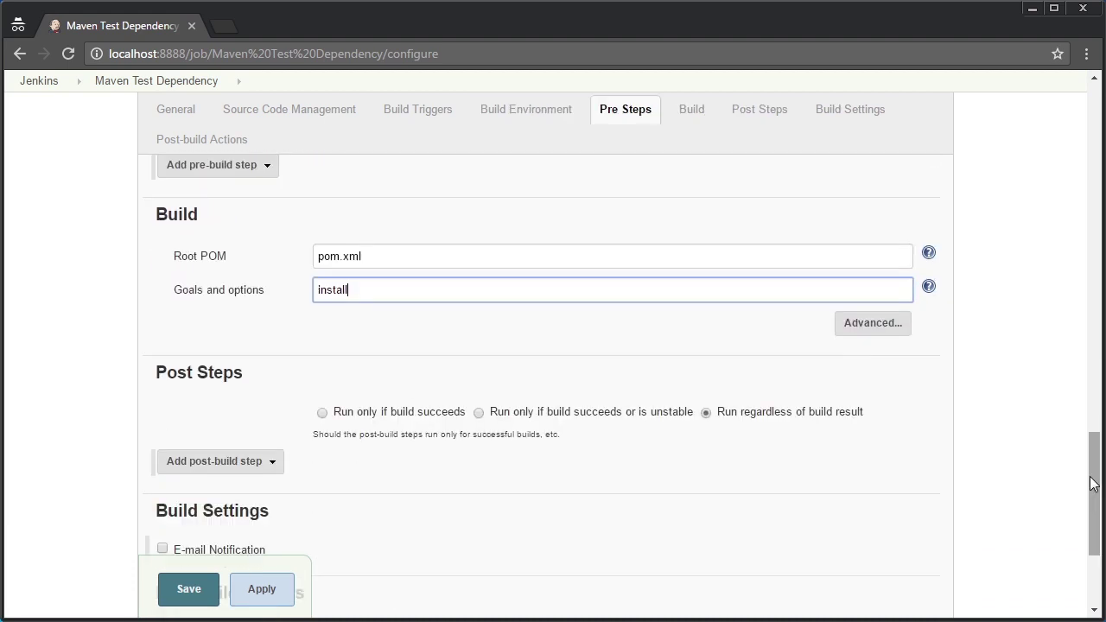
left_click(188, 589)
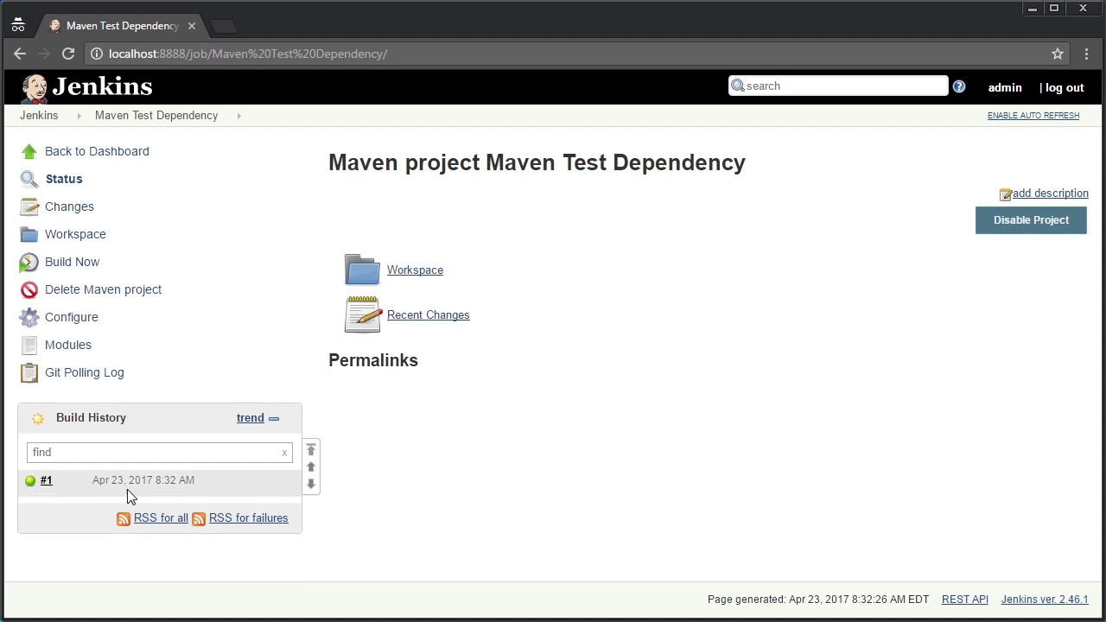
Open Maven Test Dependency's Build #1 details page
left_click(48, 482)
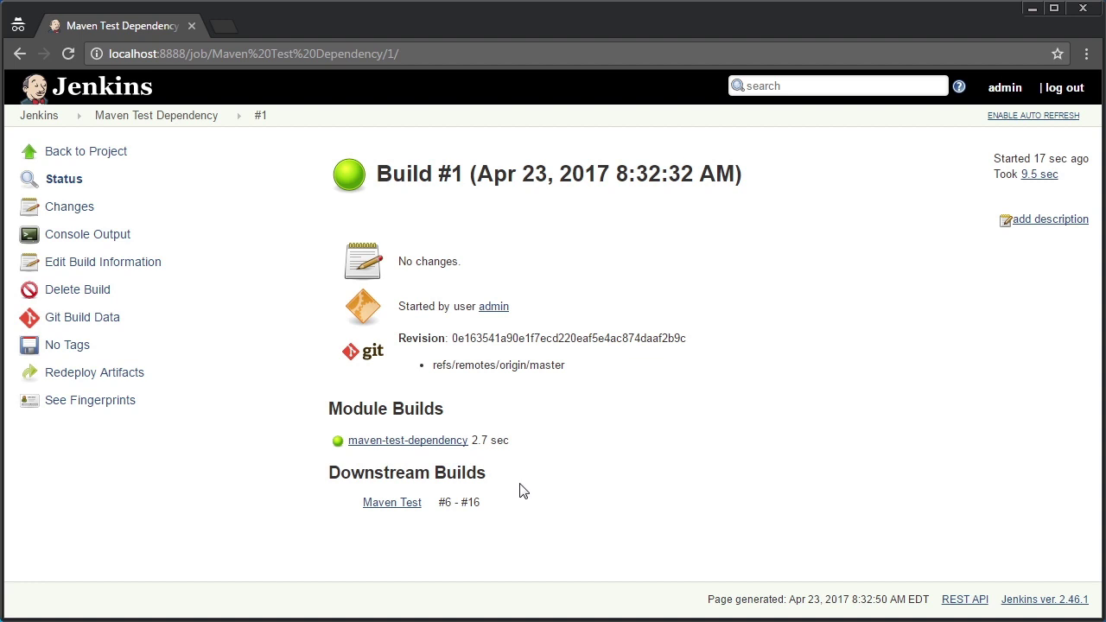
mouse_move(423, 514)
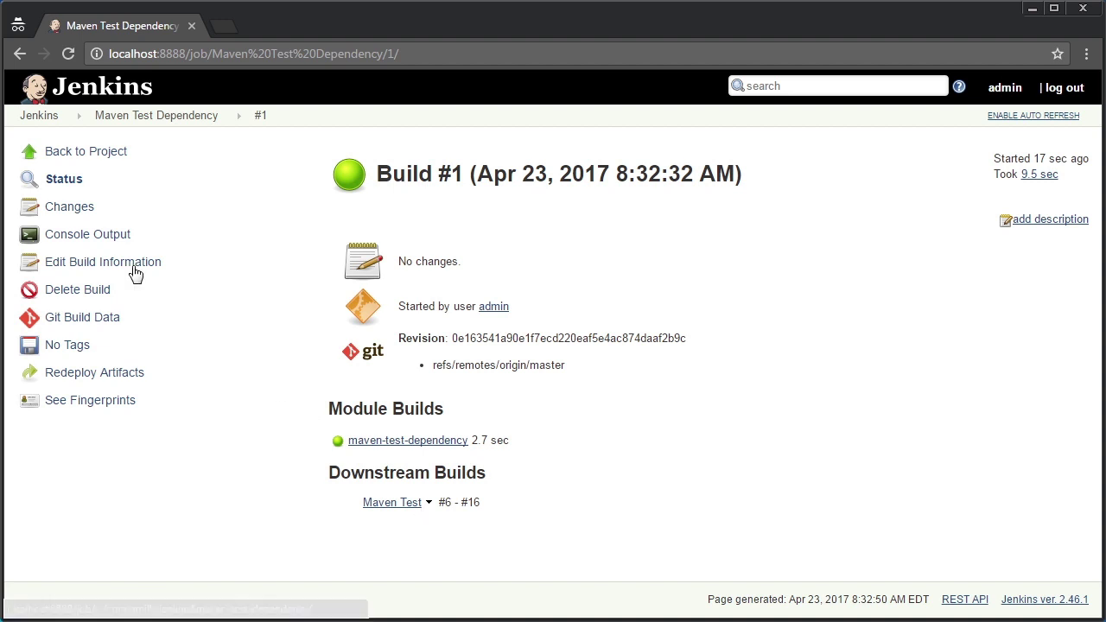
Find and select the archived dependency jar's full path in build #1's console log
left_click(84, 236)
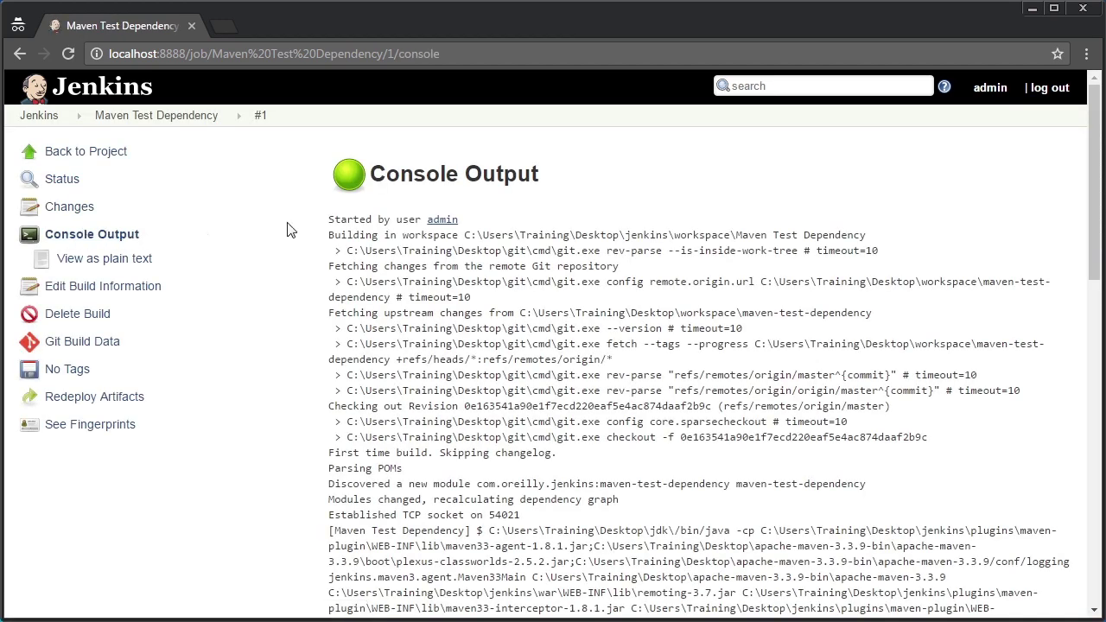
left_click_drag(1088, 219, 1100, 561)
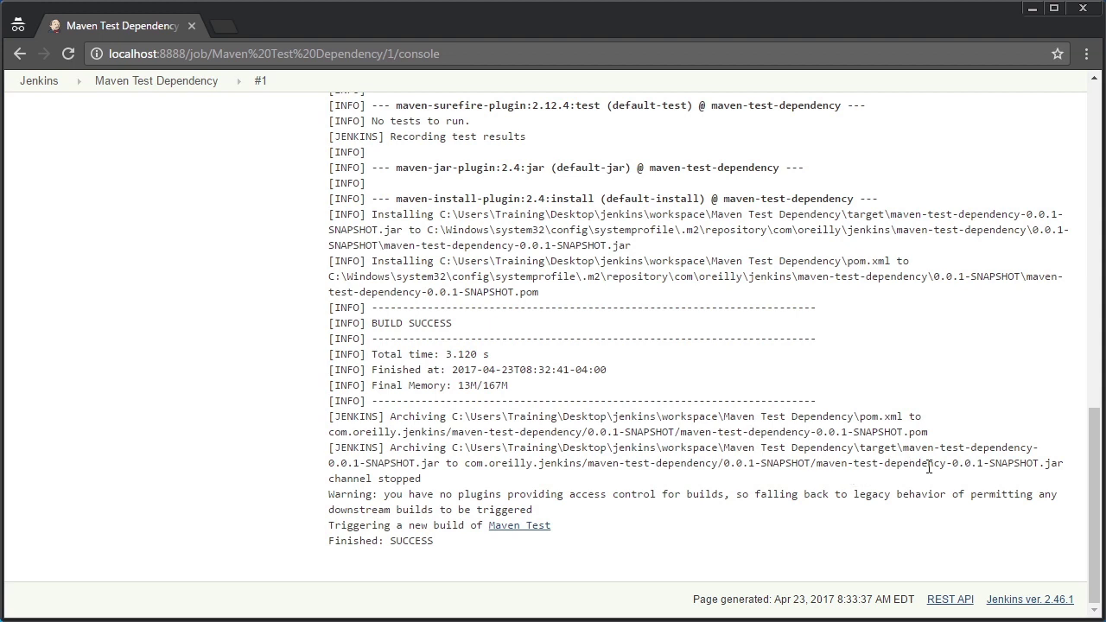
left_click_drag(822, 466, 1059, 466)
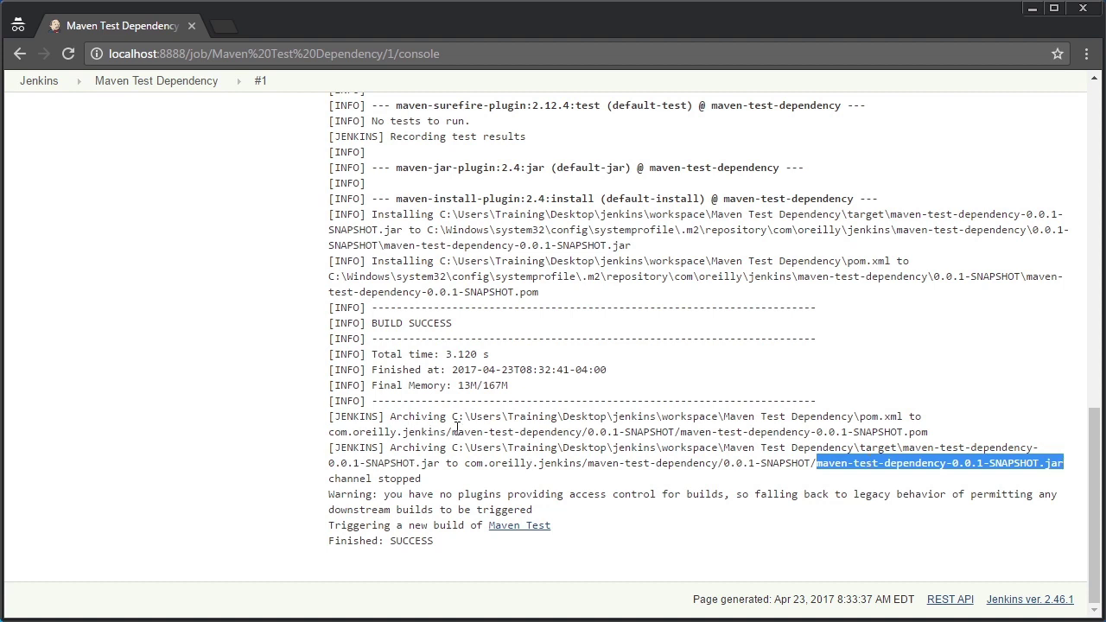
left_click(454, 447)
mouse_move(453, 447)
left_mouse_down()
mouse_move(600, 447)
mouse_move(618, 464)
mouse_move(460, 464)
left_mouse_up()
key("ctrl+c")
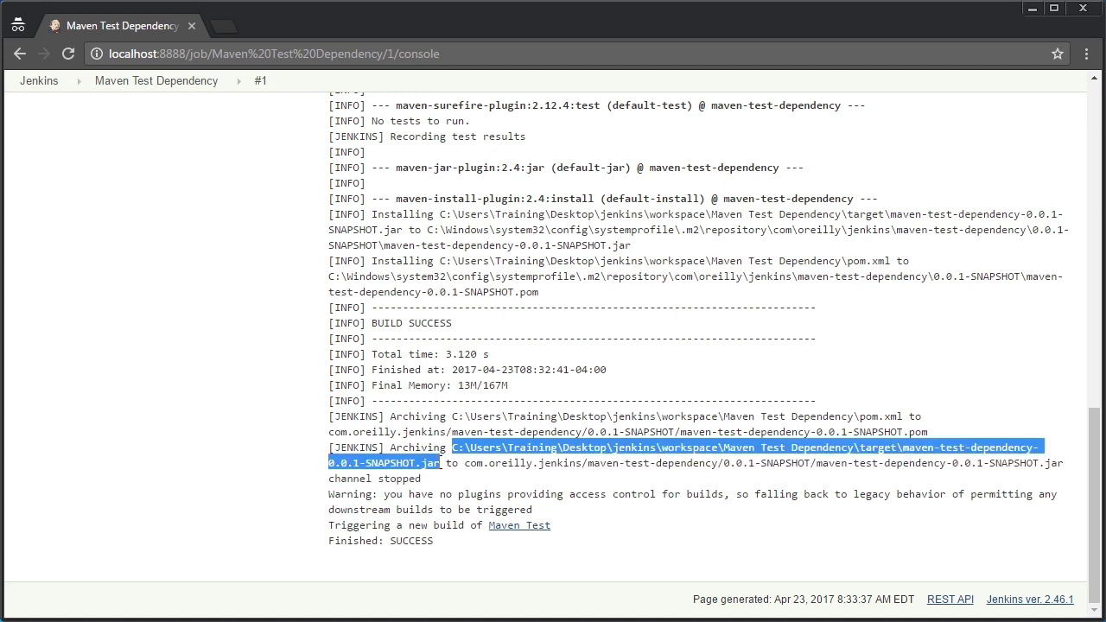
left_click_drag(1093, 500, 1090, 98)
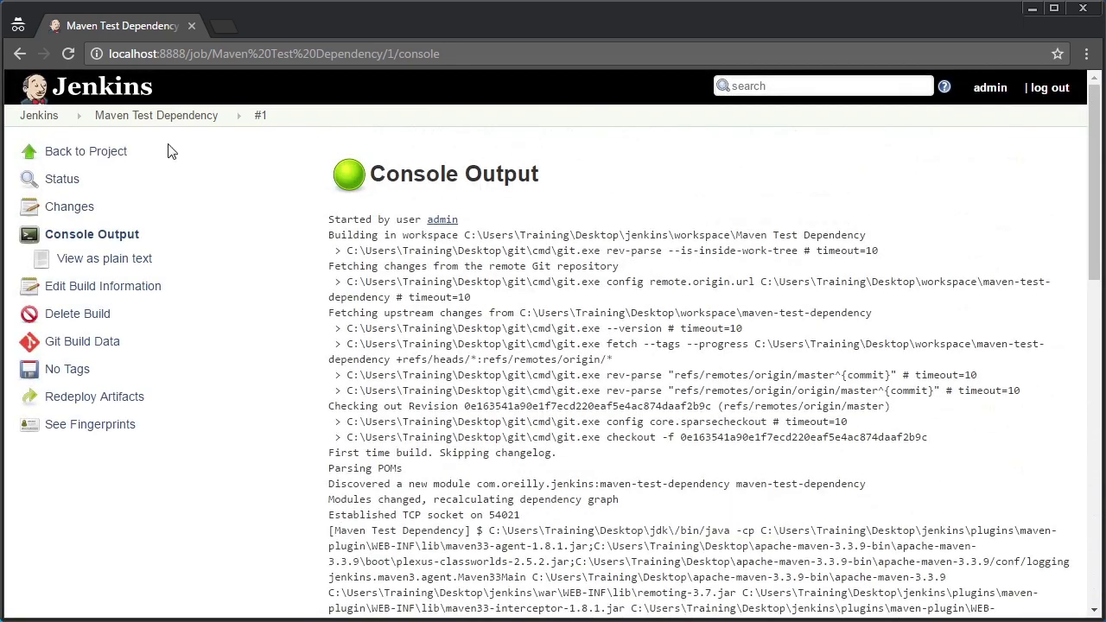
left_click(99, 154)
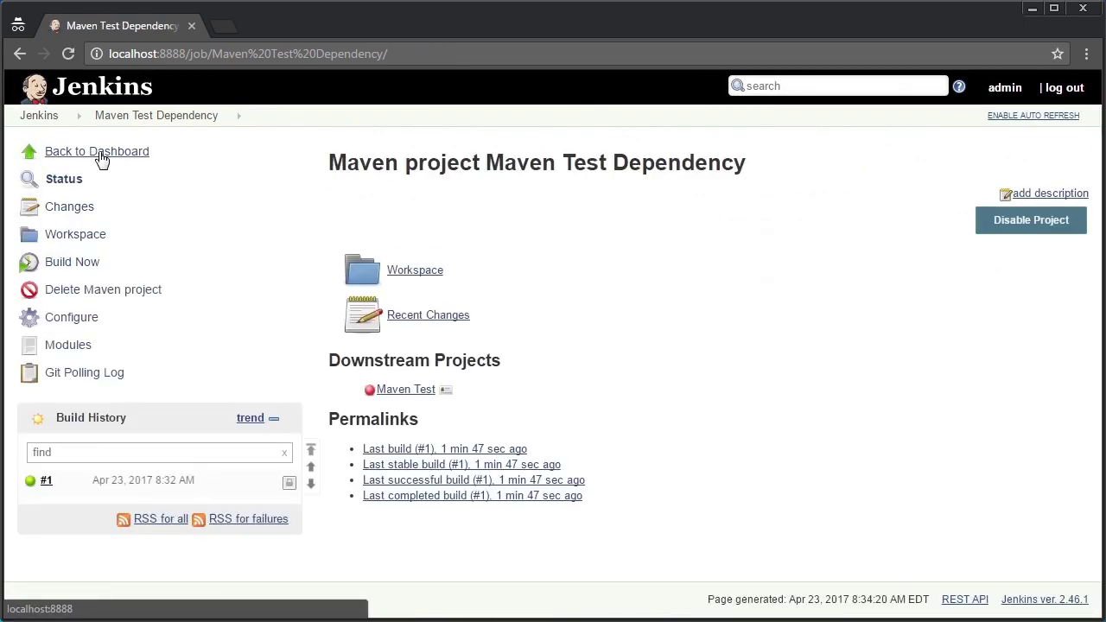
Open the Maven Test job's configuration page from the dashboard
left_click(101, 160)
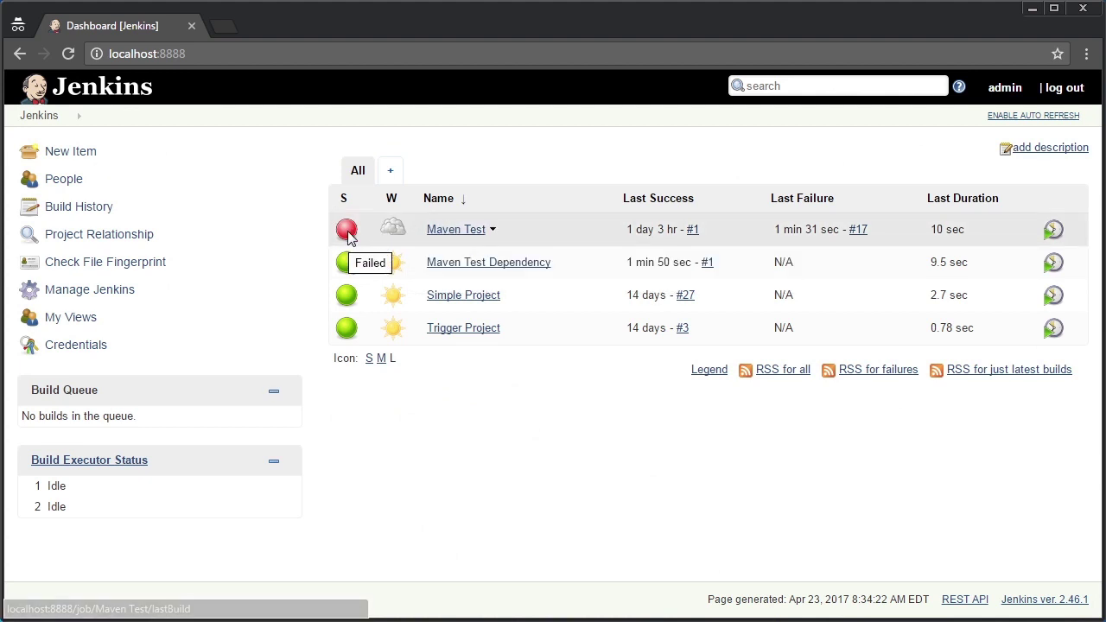
left_click(437, 232)
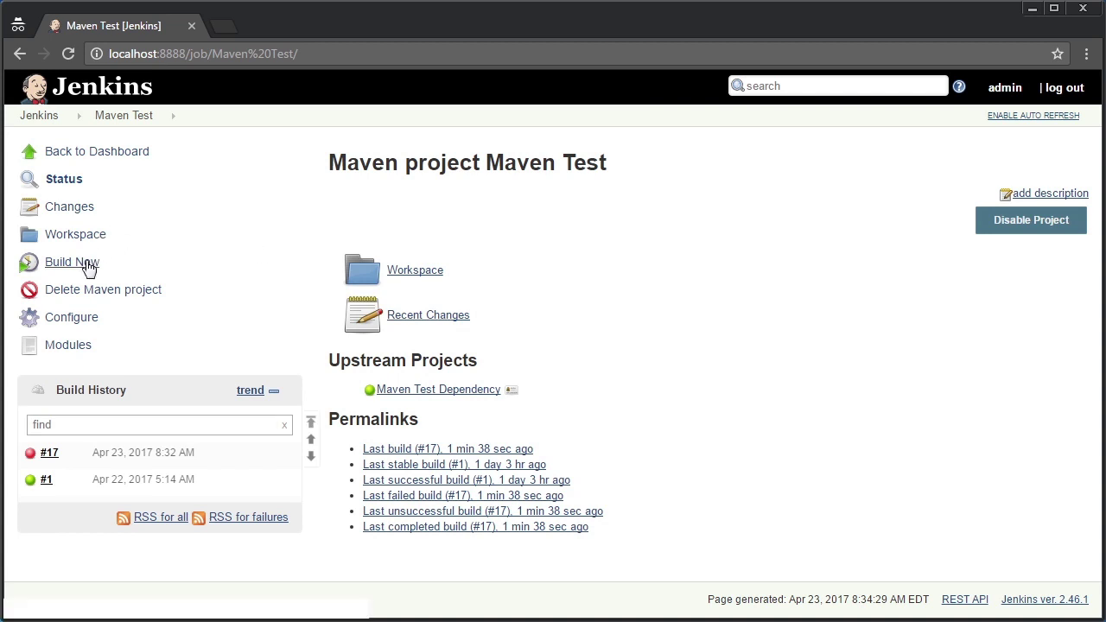
left_click(82, 319)
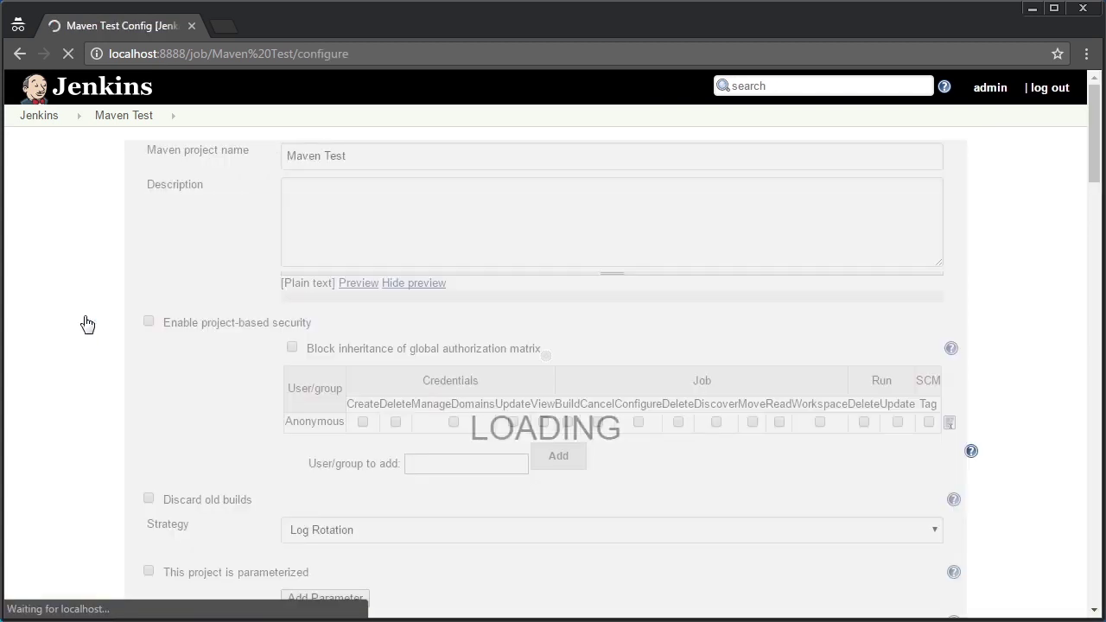
left_click_drag(1093, 172, 1059, 545)
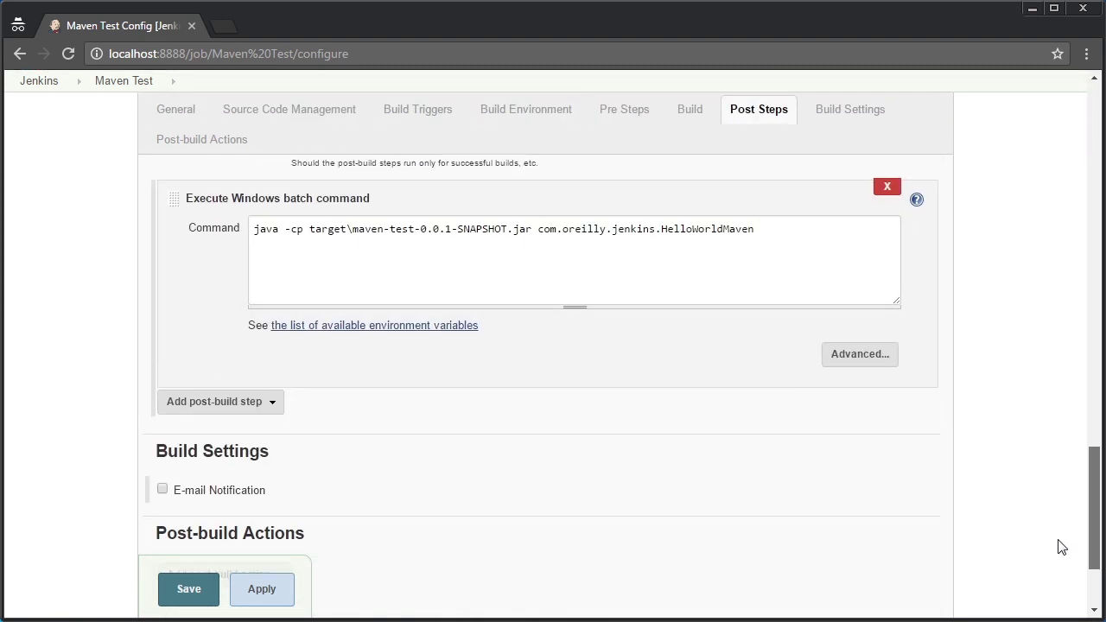
Append ';' and the dependency jar path to the post-step classpath, quote it, and save
left_click(530, 234)
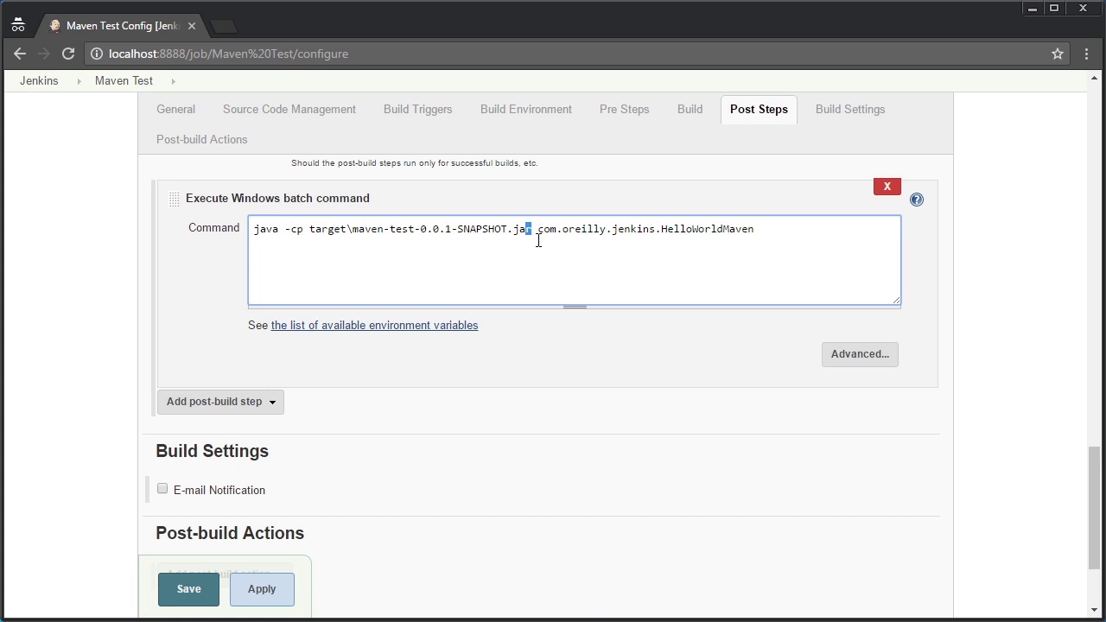
type(";")
key("ctrl+v")
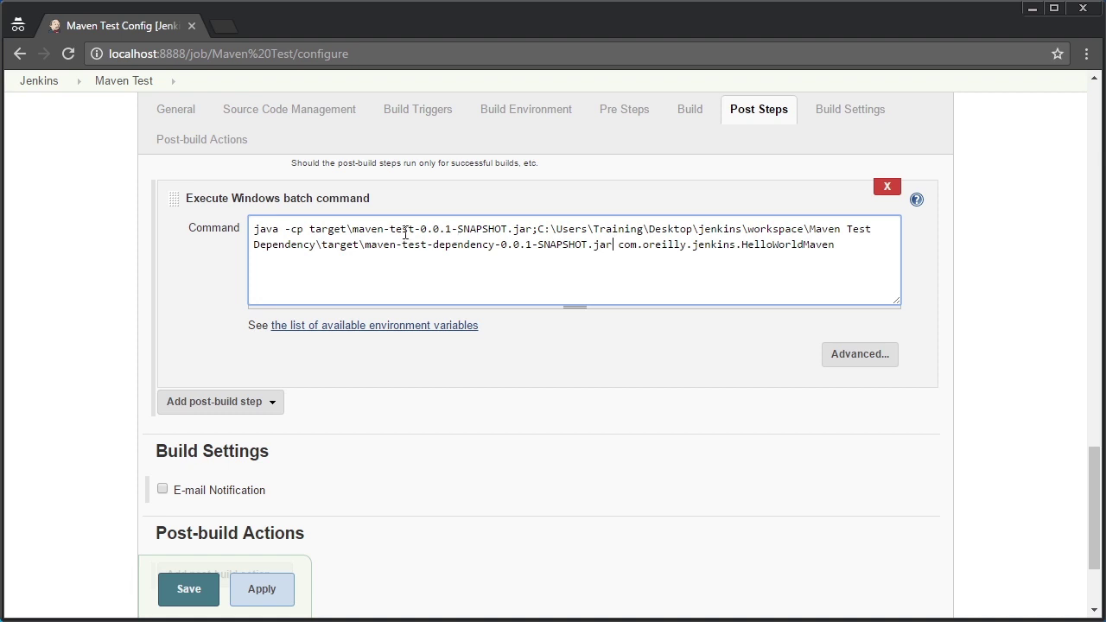
left_click(309, 230)
type("\"")
type("\"")
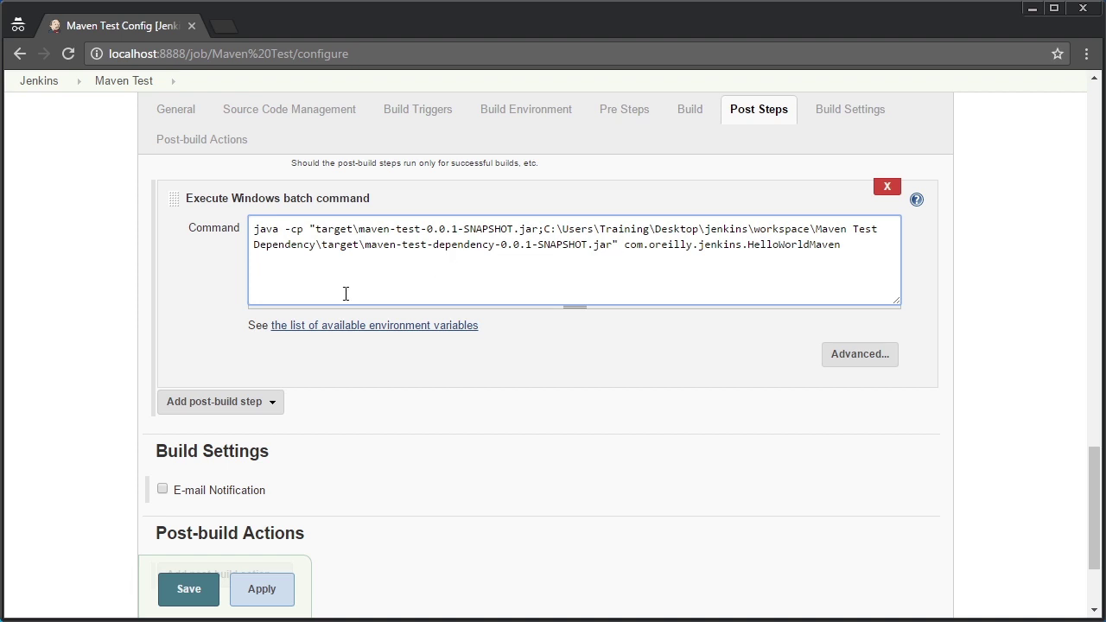
left_click(181, 589)
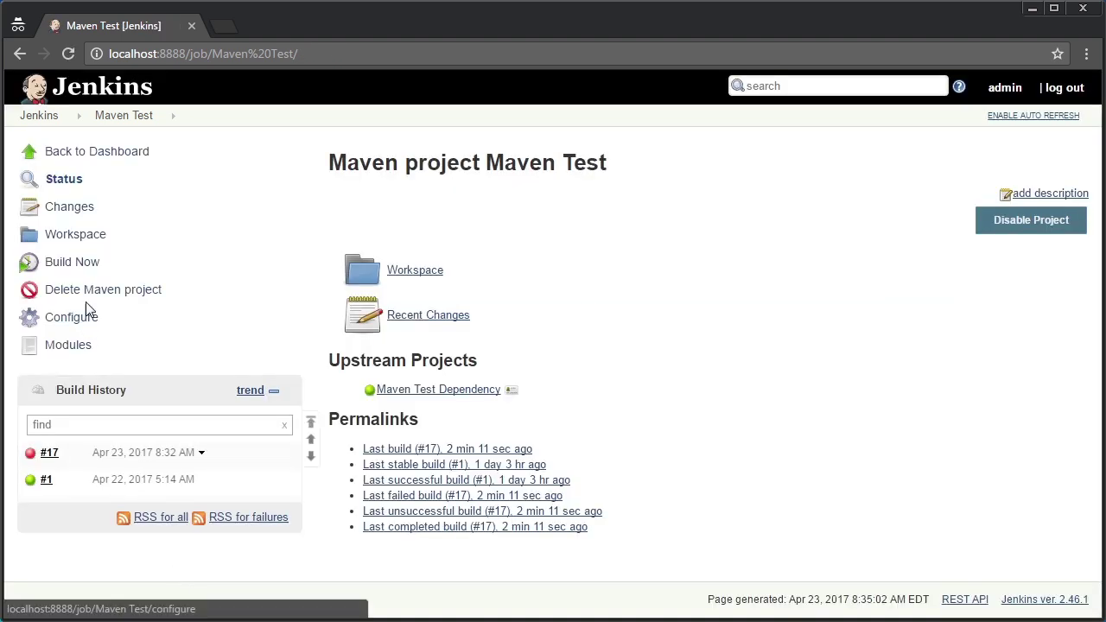
Enable dashboard auto refresh and schedule a new Maven Test Dependency build
left_click(95, 151)
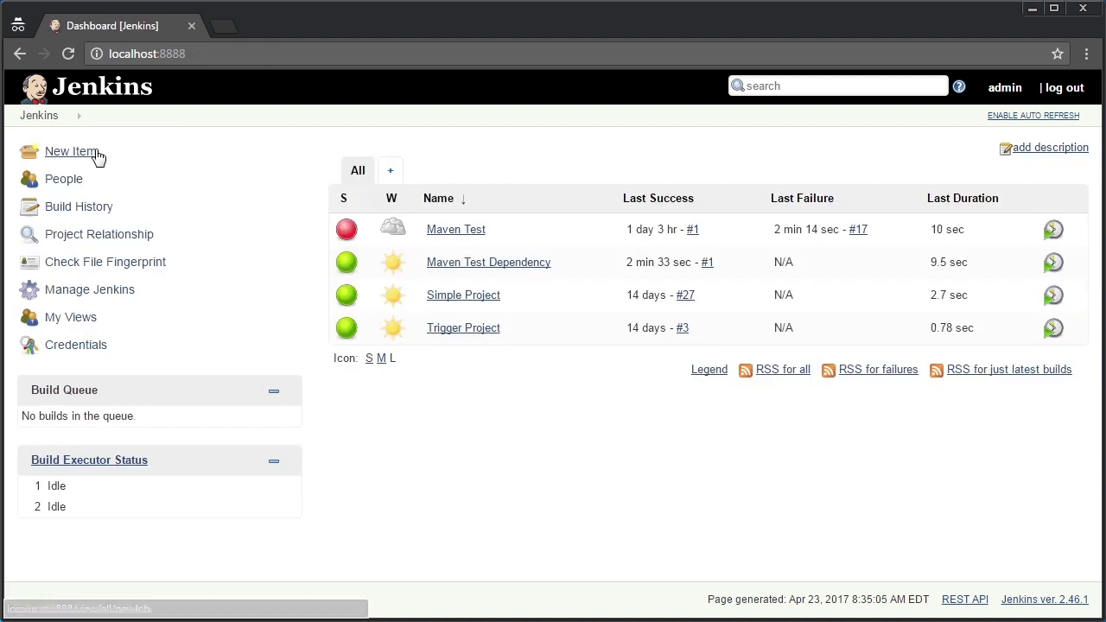
left_click(1027, 119)
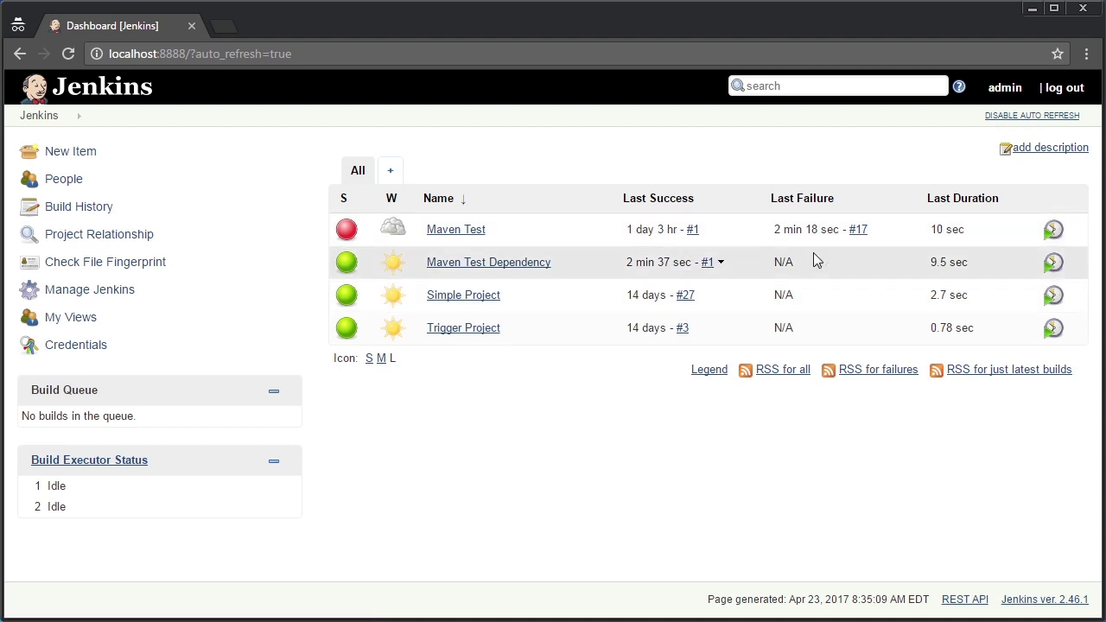
left_click(1054, 269)
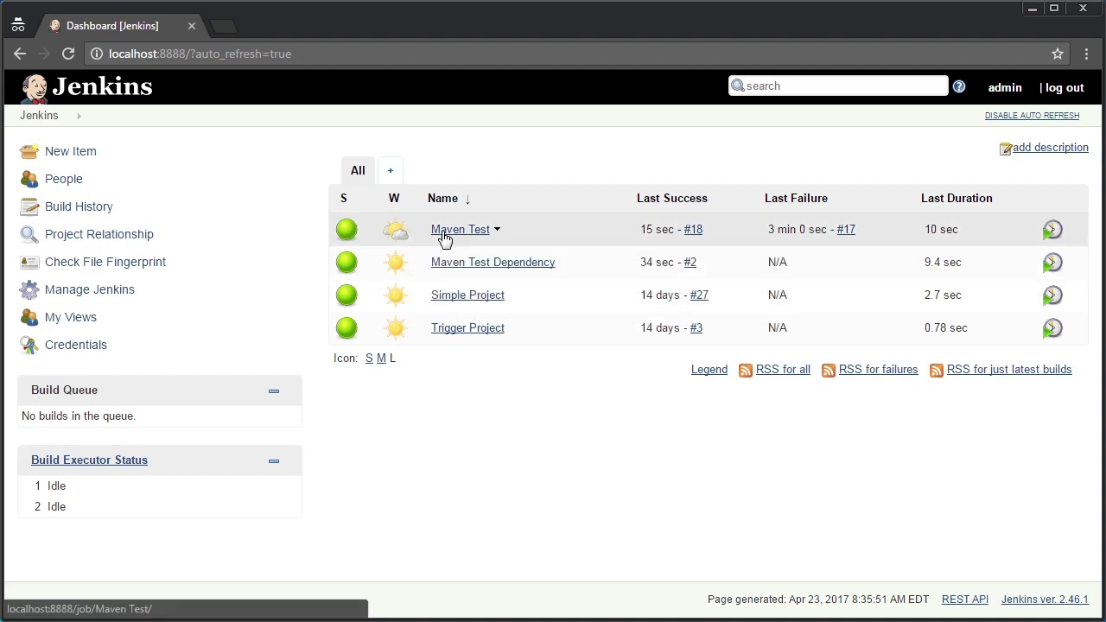
Highlight 'Hello from the message source.' at the end of Maven Test build #18's console output
left_click(444, 235)
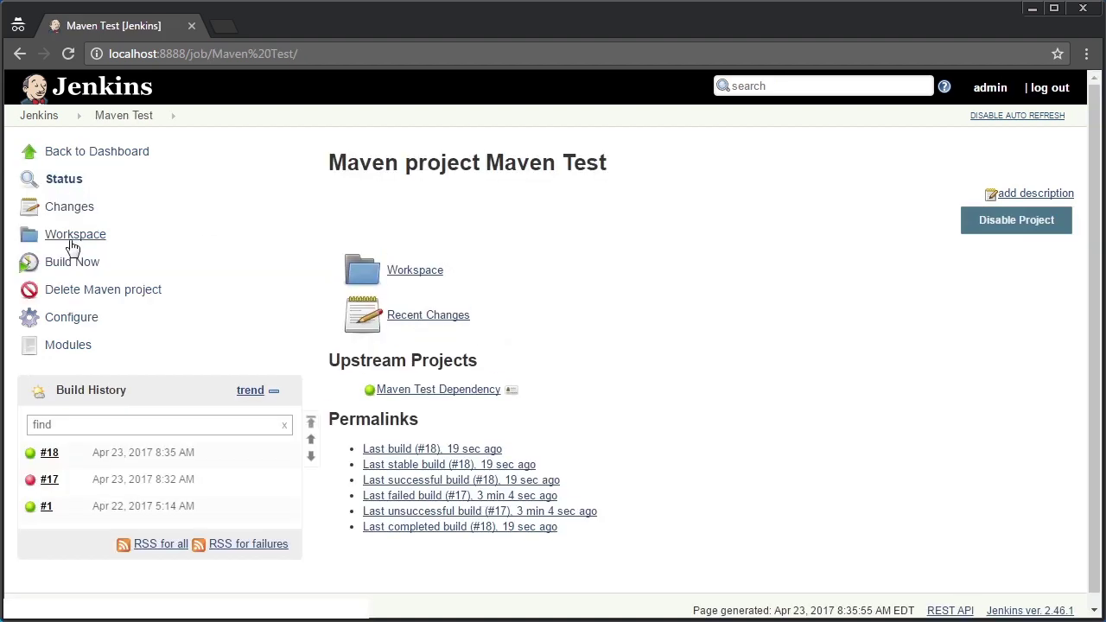
left_click(48, 453)
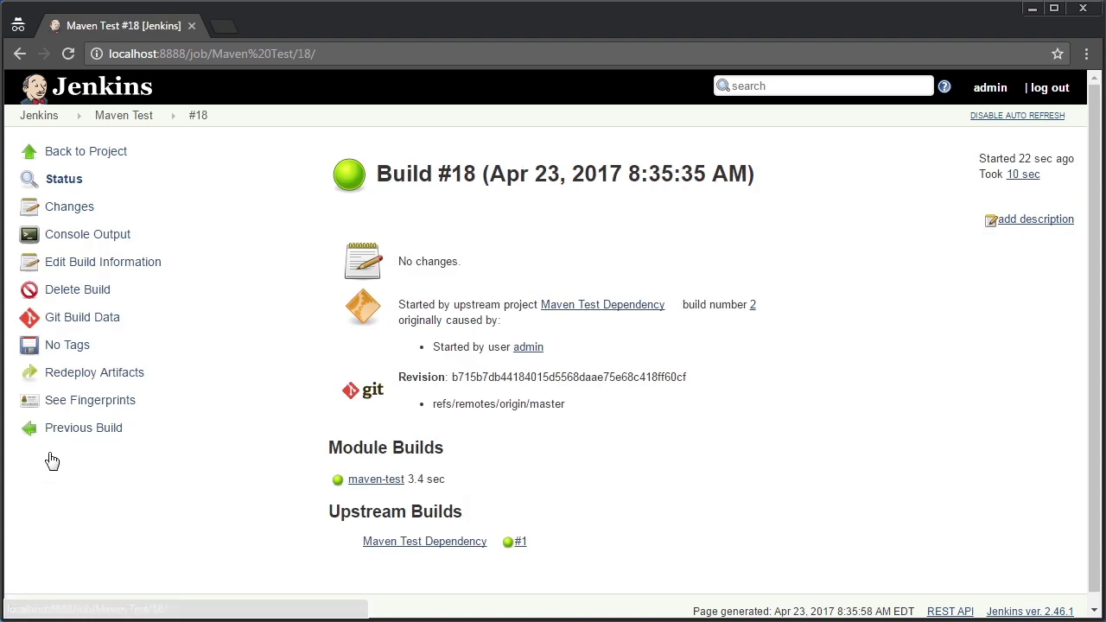
left_click(69, 234)
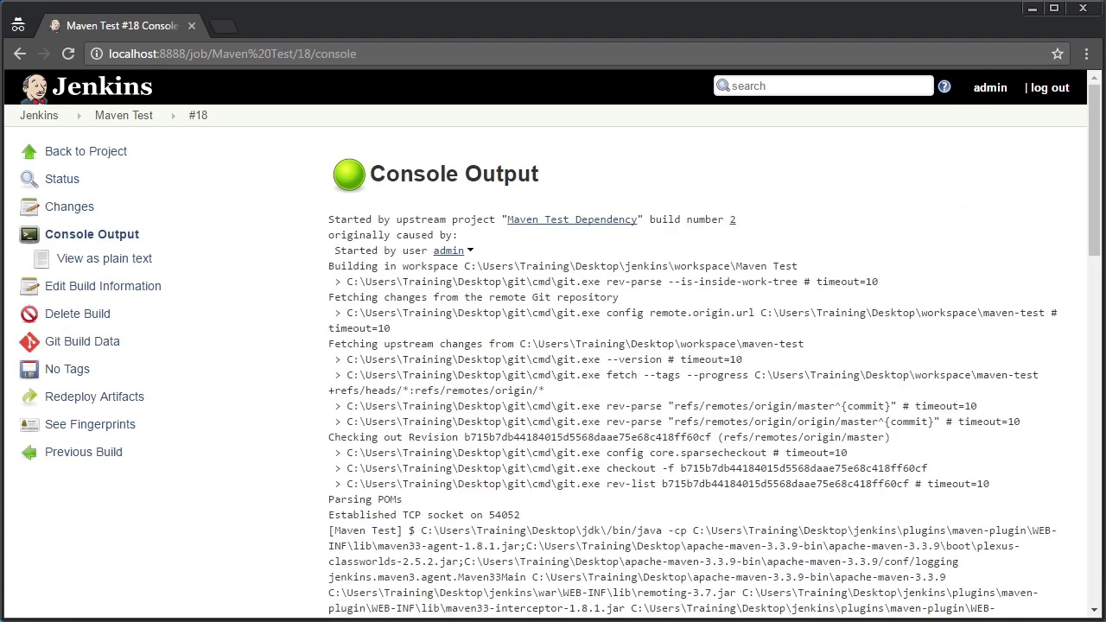
scroll(553, 346, "down", 10)
scroll(877, 593, "down", 4)
left_click_drag(521, 494, 321, 492)
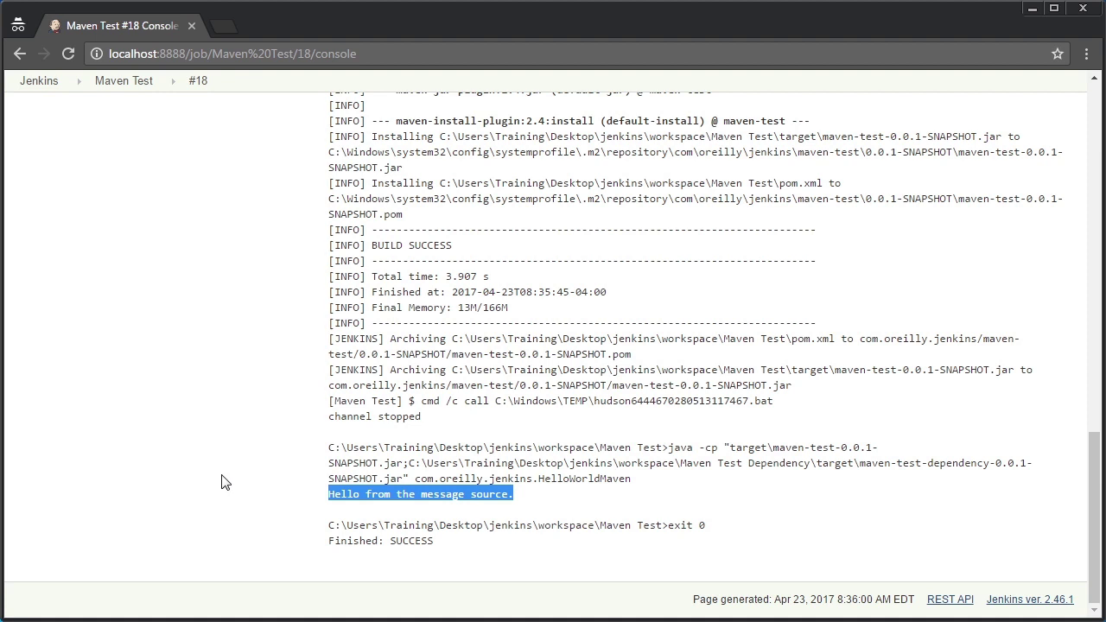
key("alt+Tab")
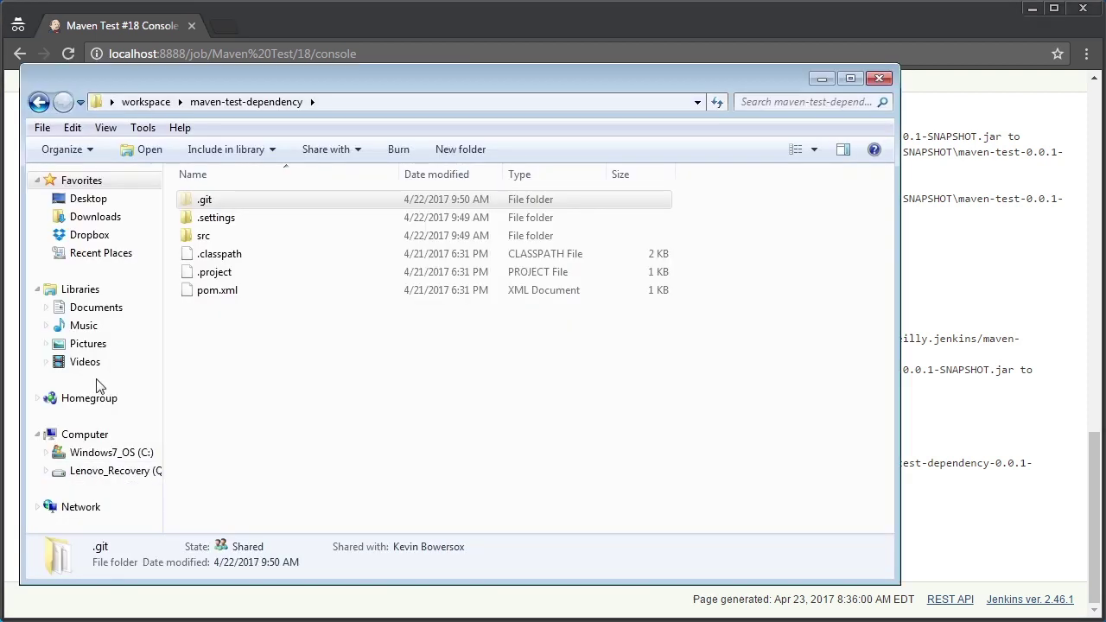
Open Git Bash in the maven-test-dependency folder and list its contents
left_click(132, 100)
right_click(266, 240)
left_click(309, 282)
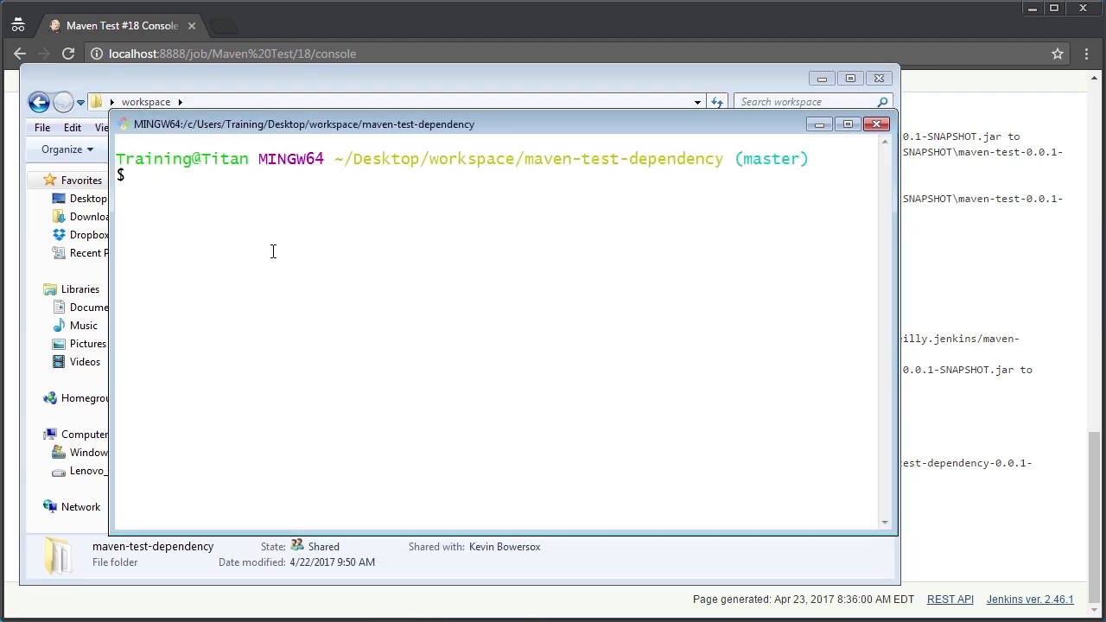
type("ls")
key("Return")
Change directory into src/main/java and list its contents
type("cd src")
key("Return")
type("cd main")
key("Return")
type("cd java")
key("Return")
type("ls")
key("Return")
Continue into com/oreilly/jenkins and list the files there
type("cd com")
key("Return")
type("cd oreilly")
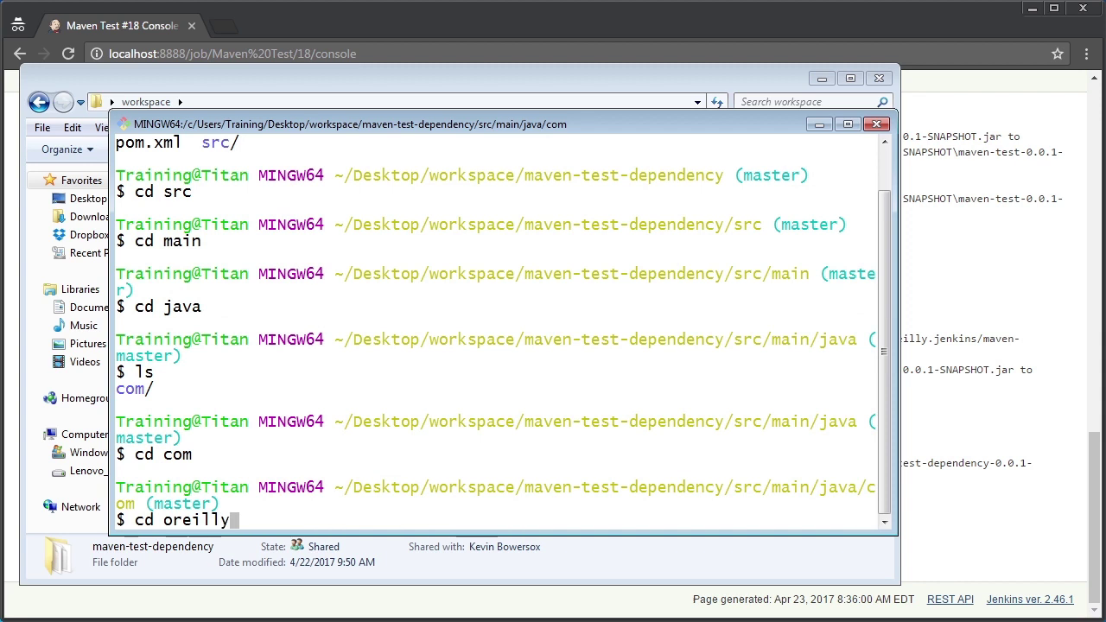
key("Return")
type("cd jenkins")
key("Return")
type("ls")
key("Return")
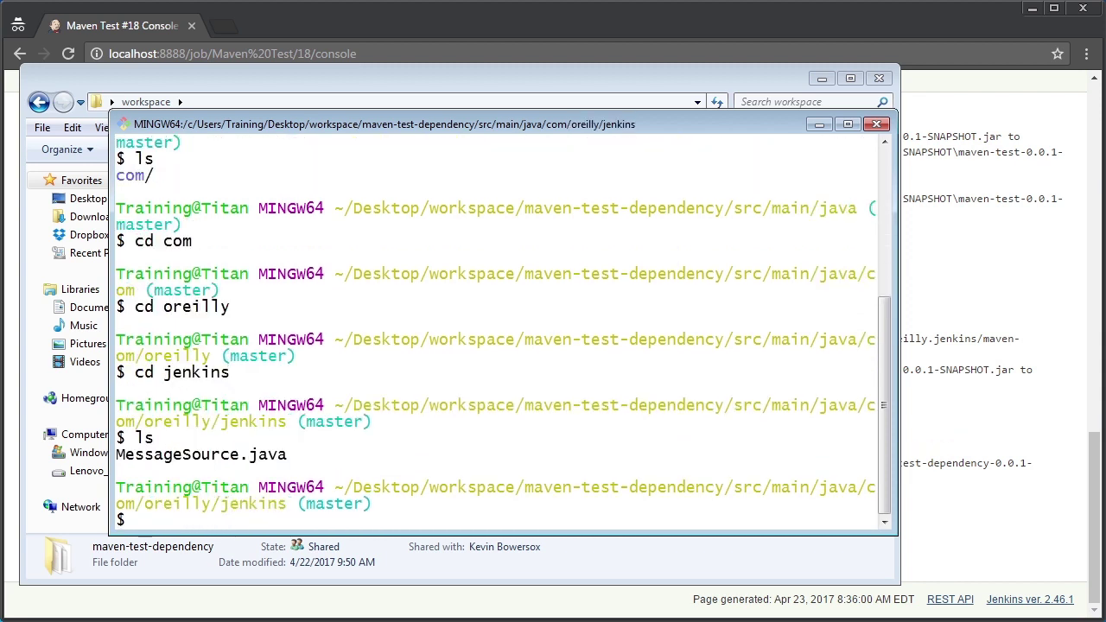
Clear the terminal, list files again, and open MessageSource.java in vi
type("clear")
key("Return")
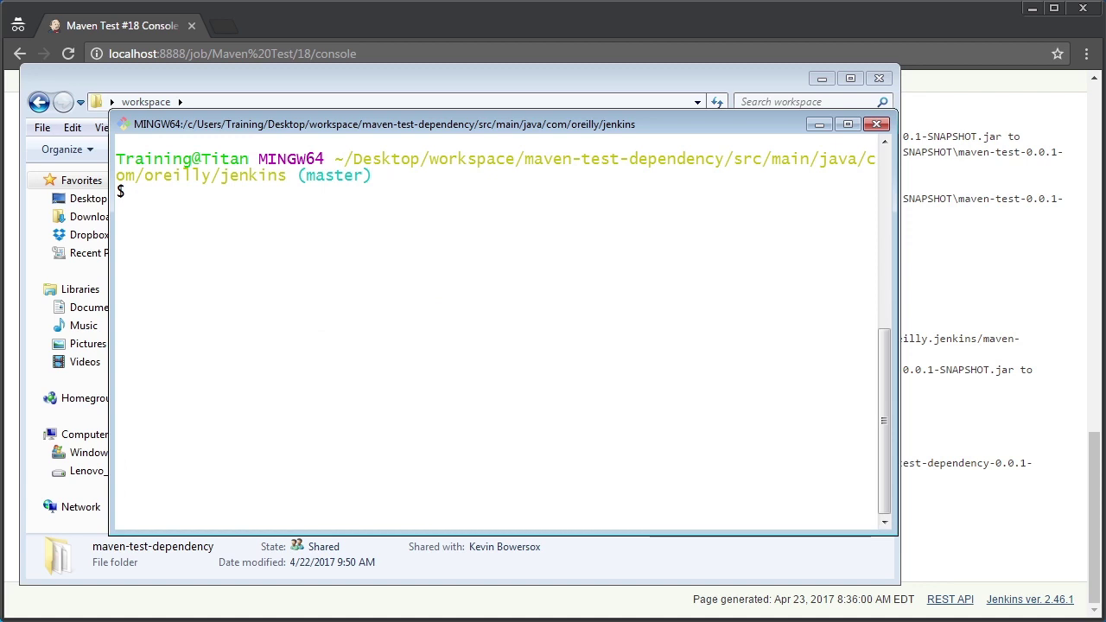
type("ls")
key("Return")
type("vi MessageSource.jav")
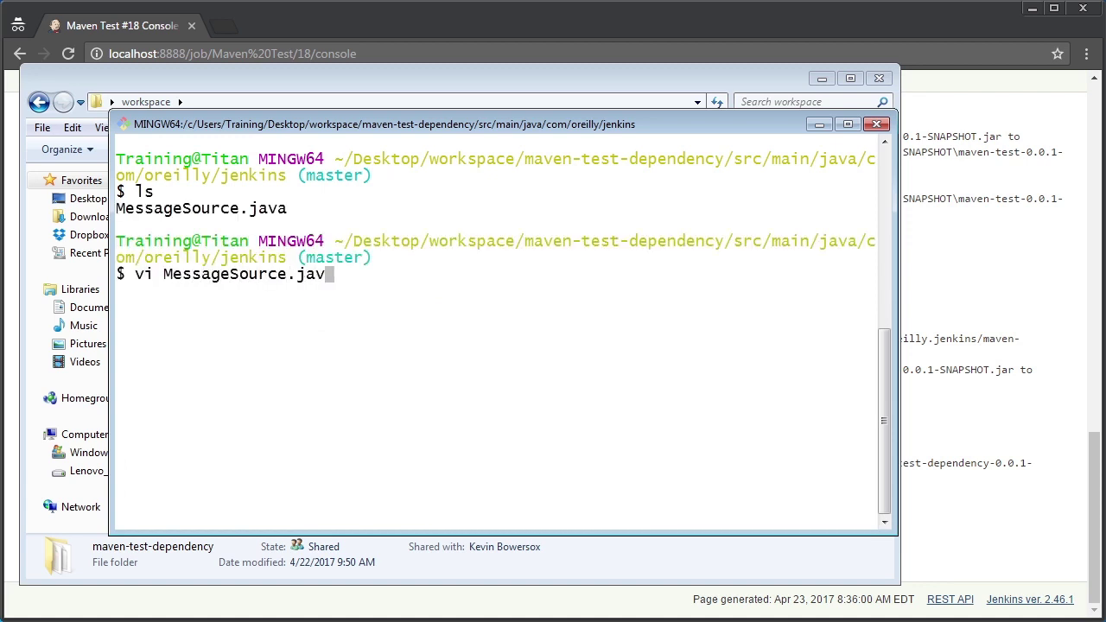
type("a")
key("Return")
Change 'Hello' to 'Hi' in MessageSource.java and save with :wq
key("Down")
key("Down")
key("Down")
key("Right")
key("Right")
key("Right")
key("Right")
key("Right")
key("Right")
key("Right")
key("Right")
key("Right")
key("Right")
key("Right")
key("Right")
key("Right")
key("Right")
key("Right")
key("Right")
key("Right")
key("Right")
key("Right")
key("Right")
key("Left")
key("Left")
key("Left")
key("Left")
key("Left")
key("Right")
key("Delete")
key("Delete")
key("Delete")
key("Delete")
type("i")
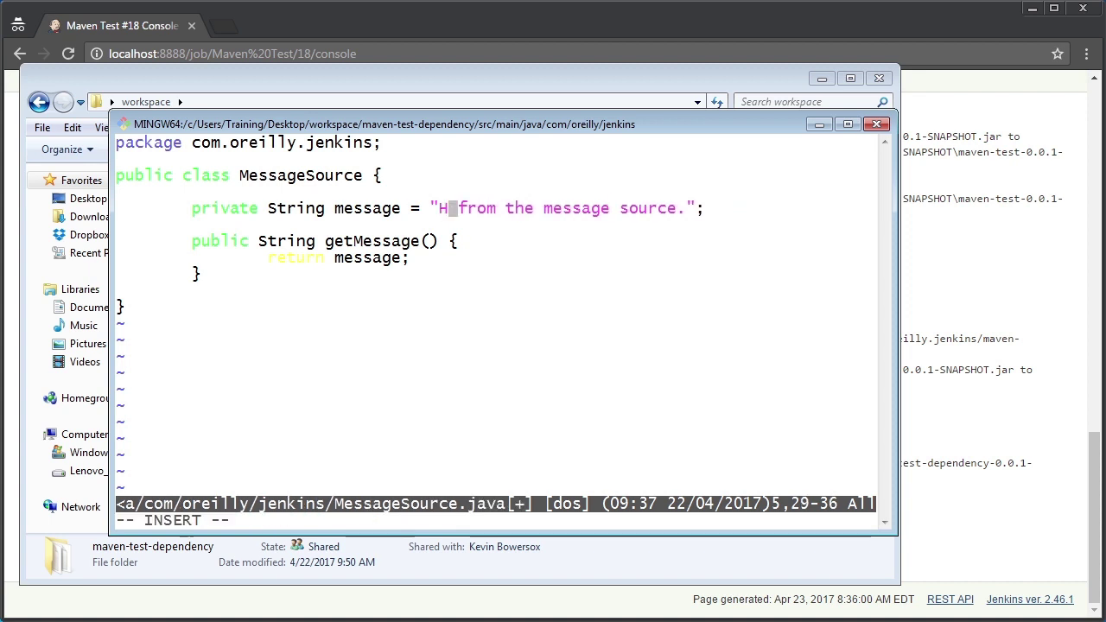
type("i")
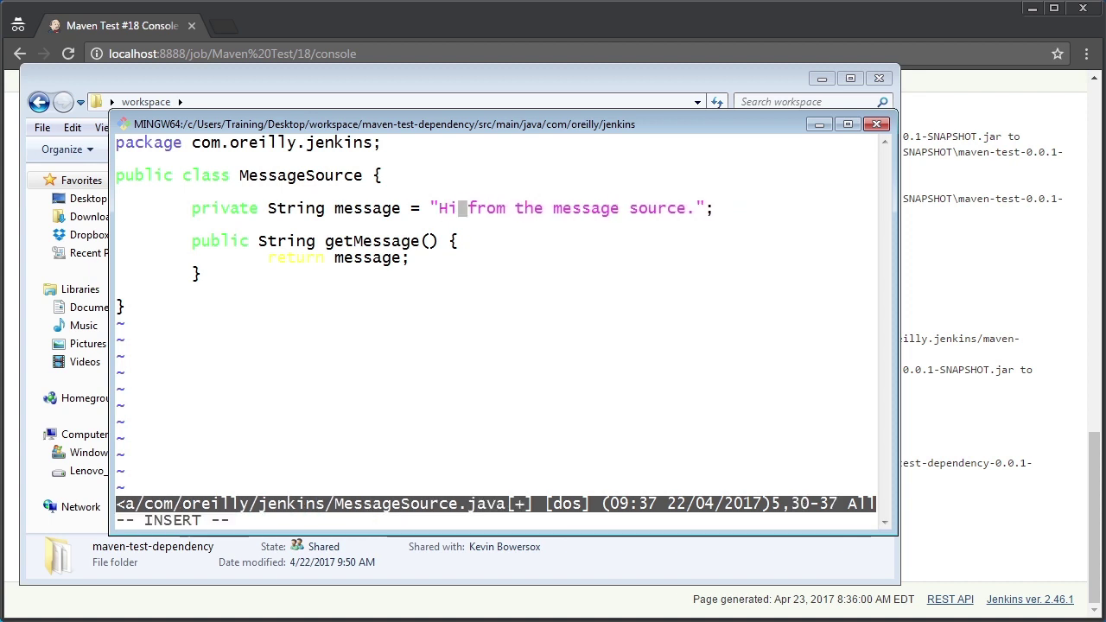
key("Escape")
type(":wq")
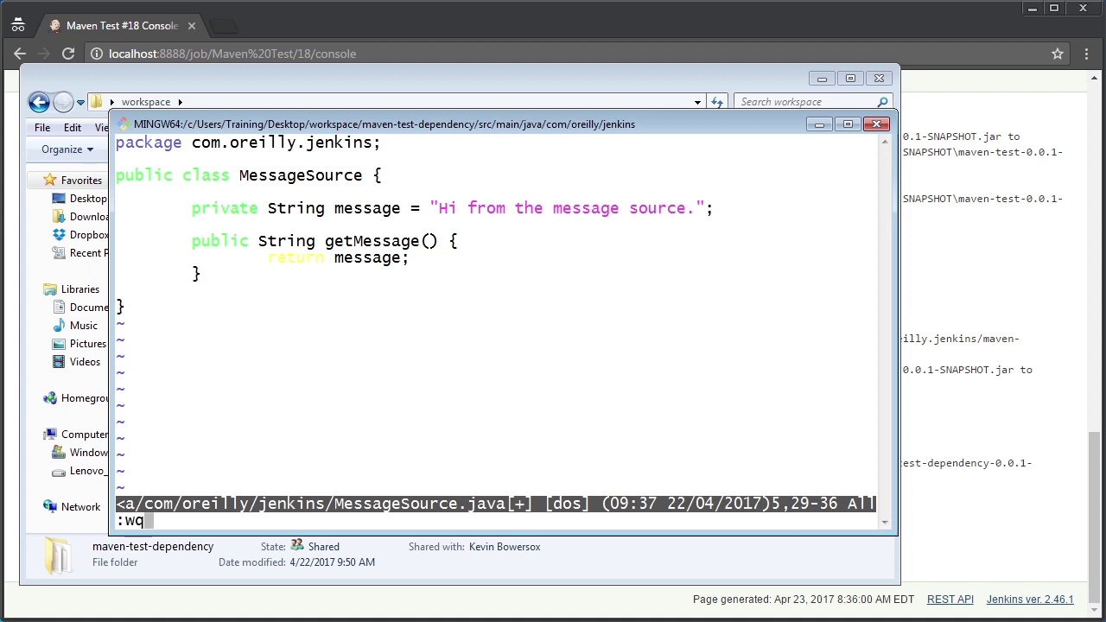
key("Return")
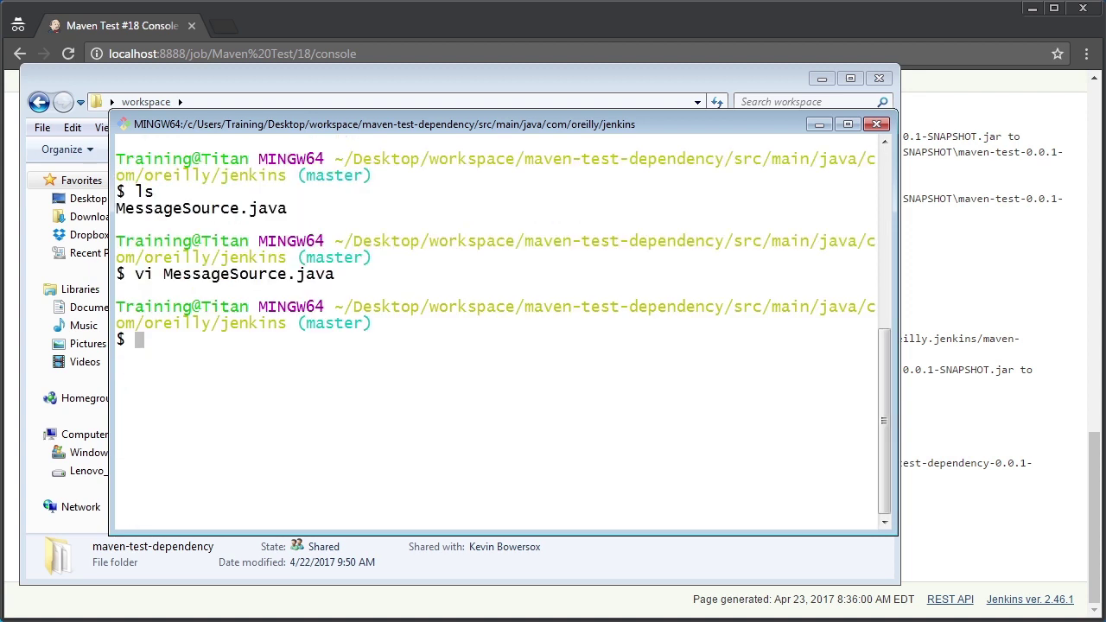
Stage changes with 'git add .' and enter commit message 'added a simple change'
type("git add .")
key("Return")
type("git comm")
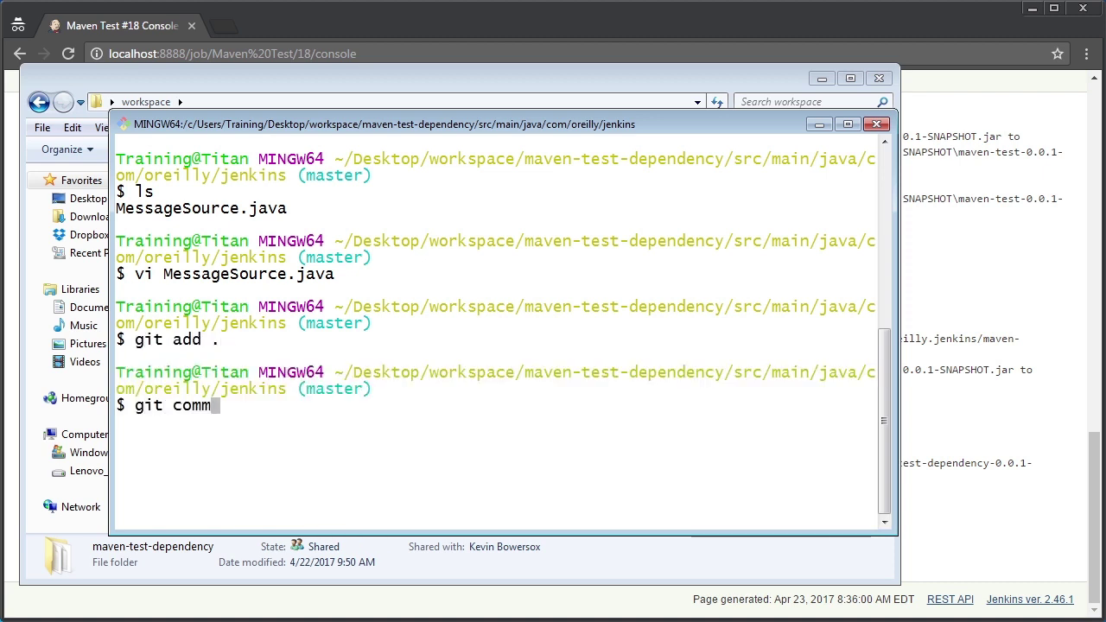
type("it -m \"added a simple ")
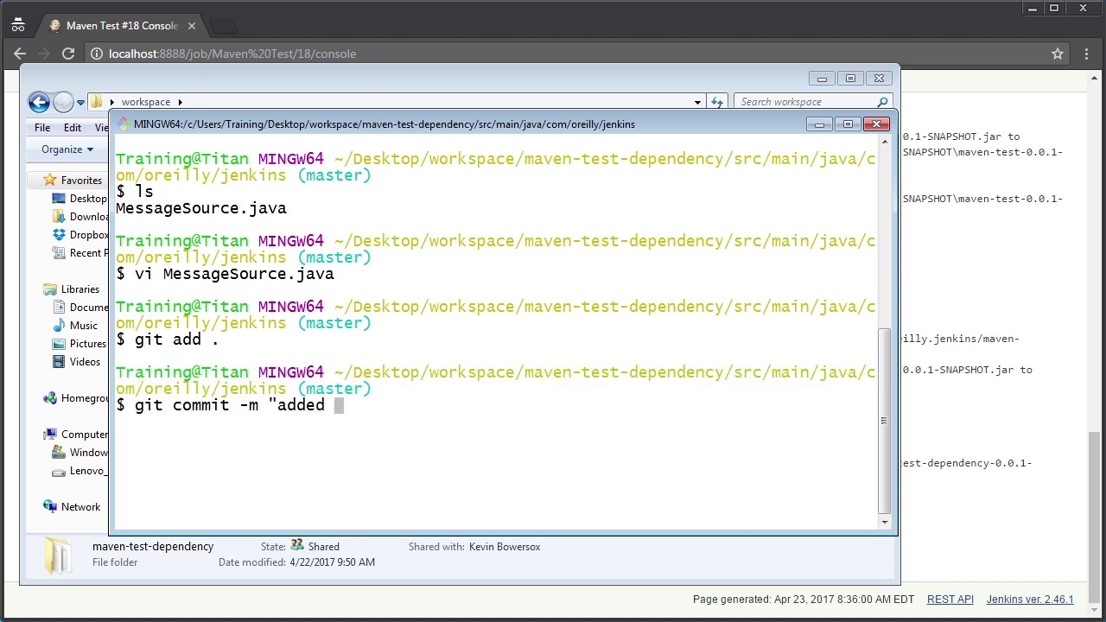
type("change\"")
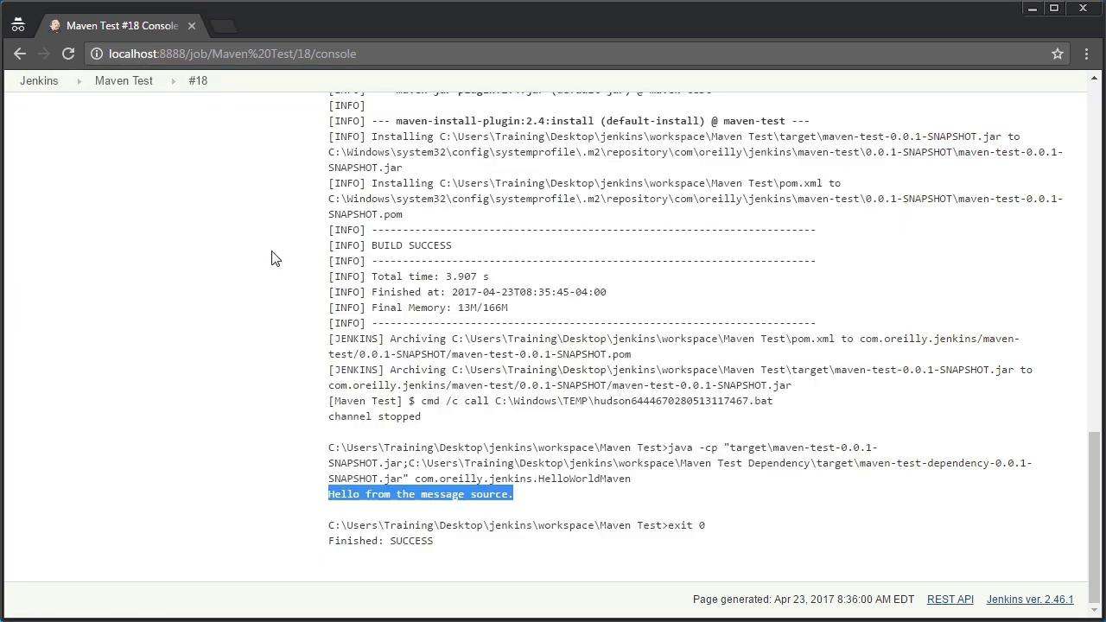
Highlight 'Hi from the message source.' in Maven Test build #19's console output
left_click(39, 81)
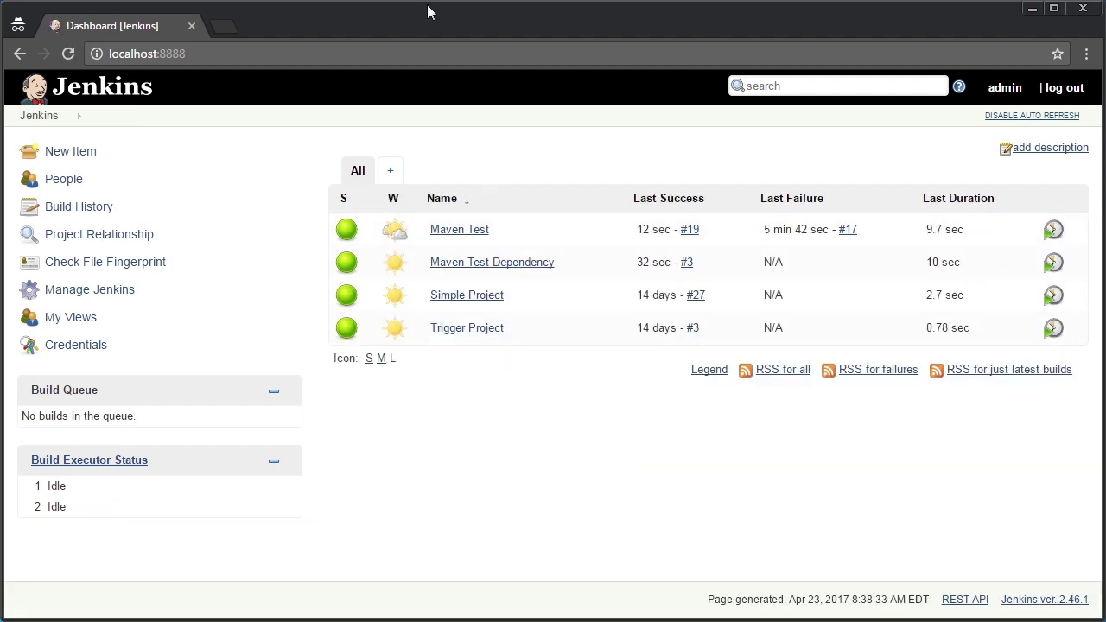
left_click(460, 230)
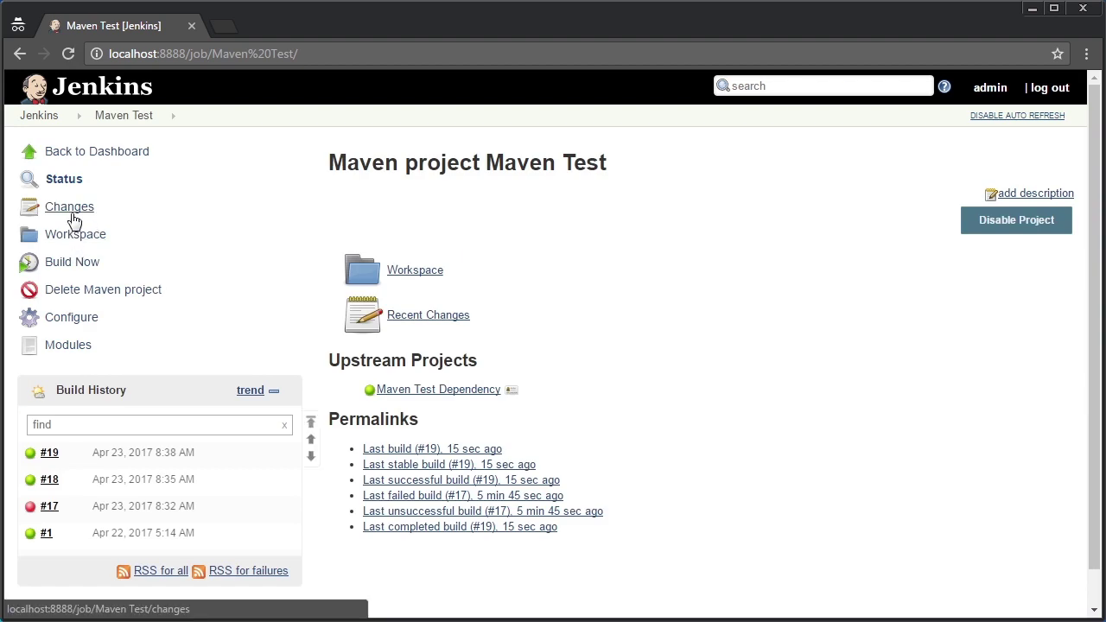
mouse_move(37, 412)
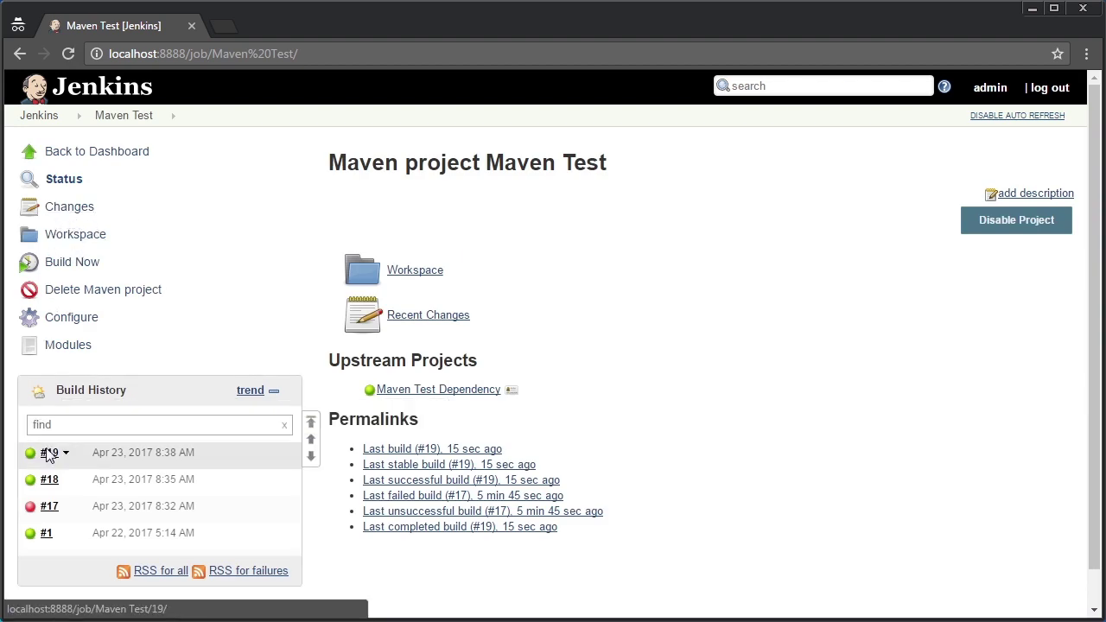
left_click(49, 451)
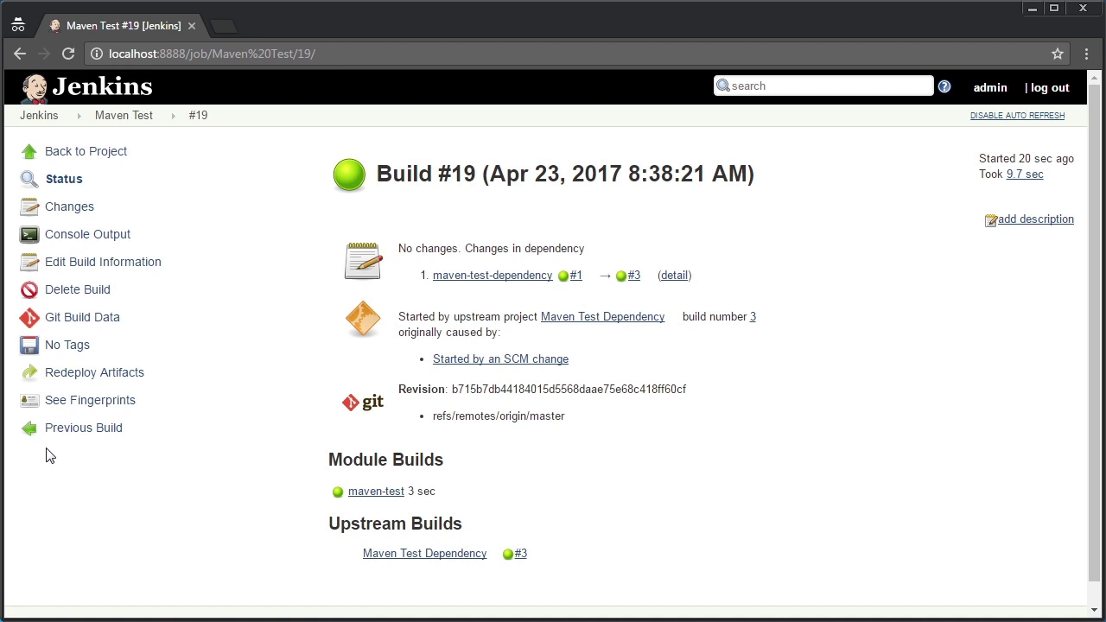
left_click(71, 236)
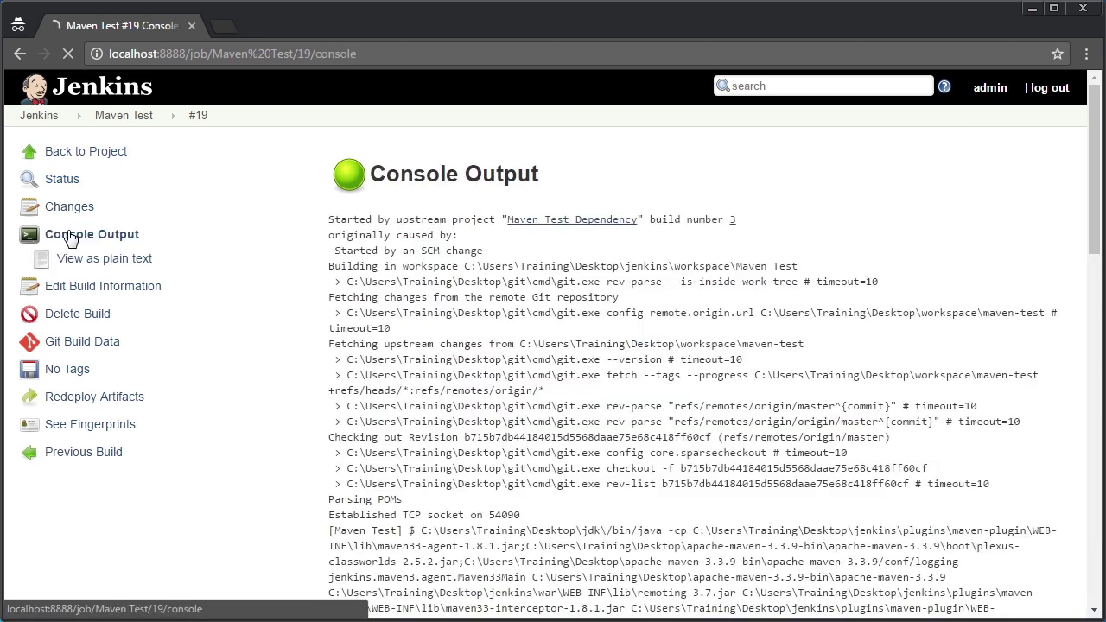
scroll(1093, 246, "down", 15)
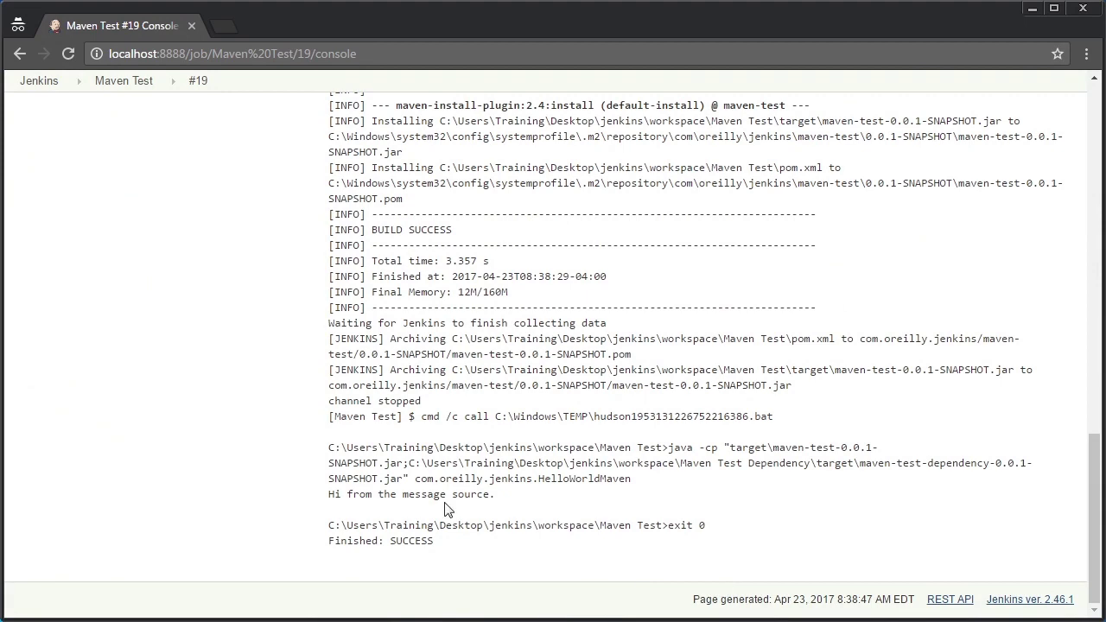
left_click_drag(327, 494, 520, 495)
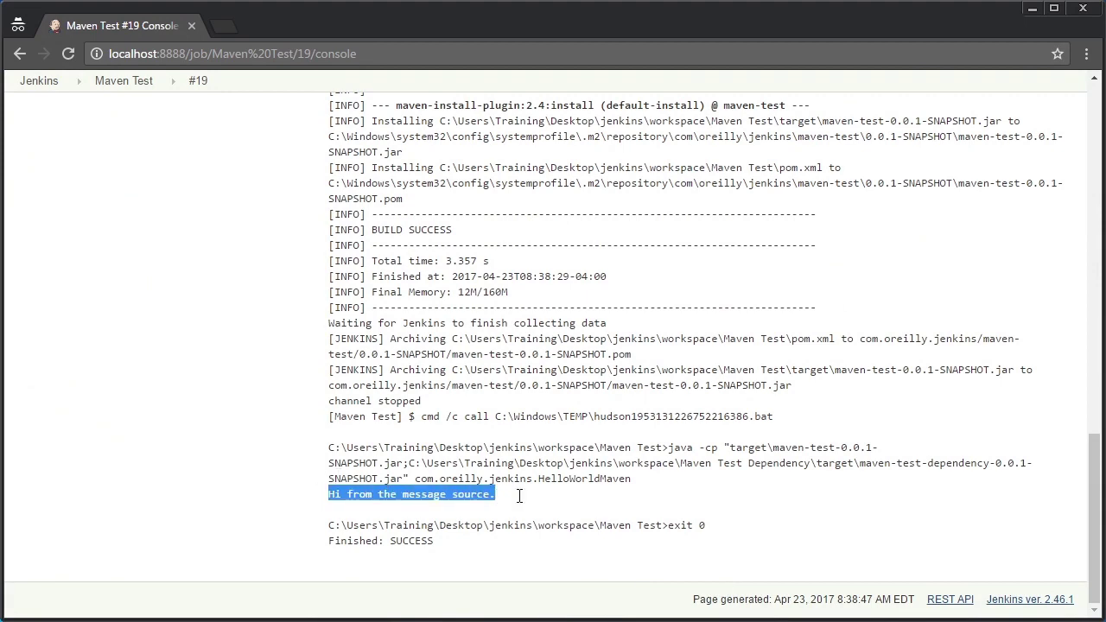
scroll(1094, 509, "up", 2)
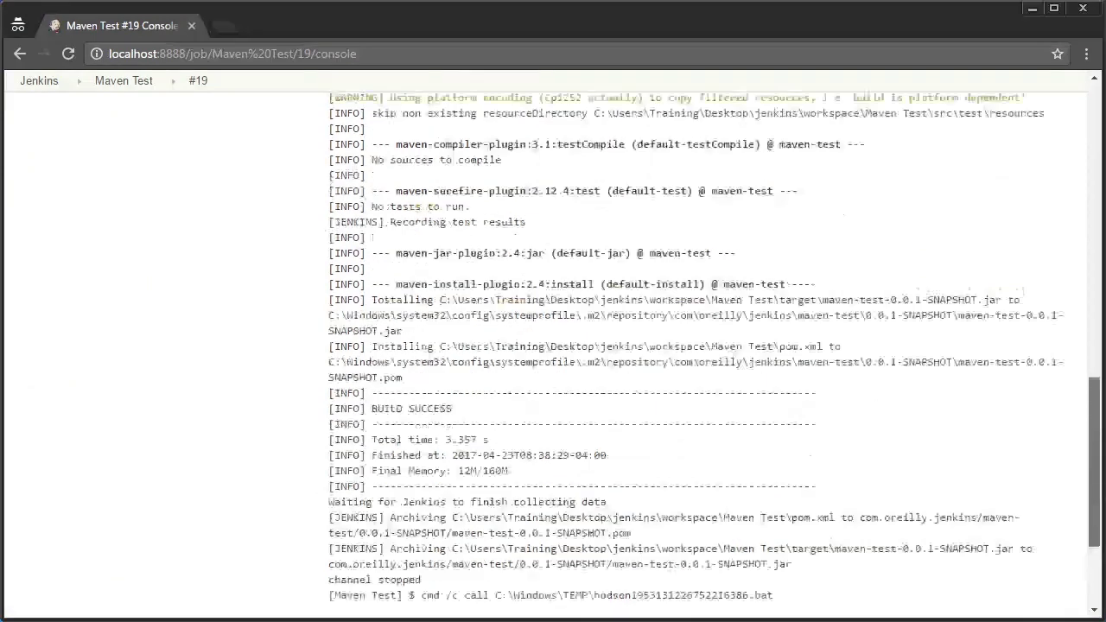
scroll(1093, 509, "up", 10)
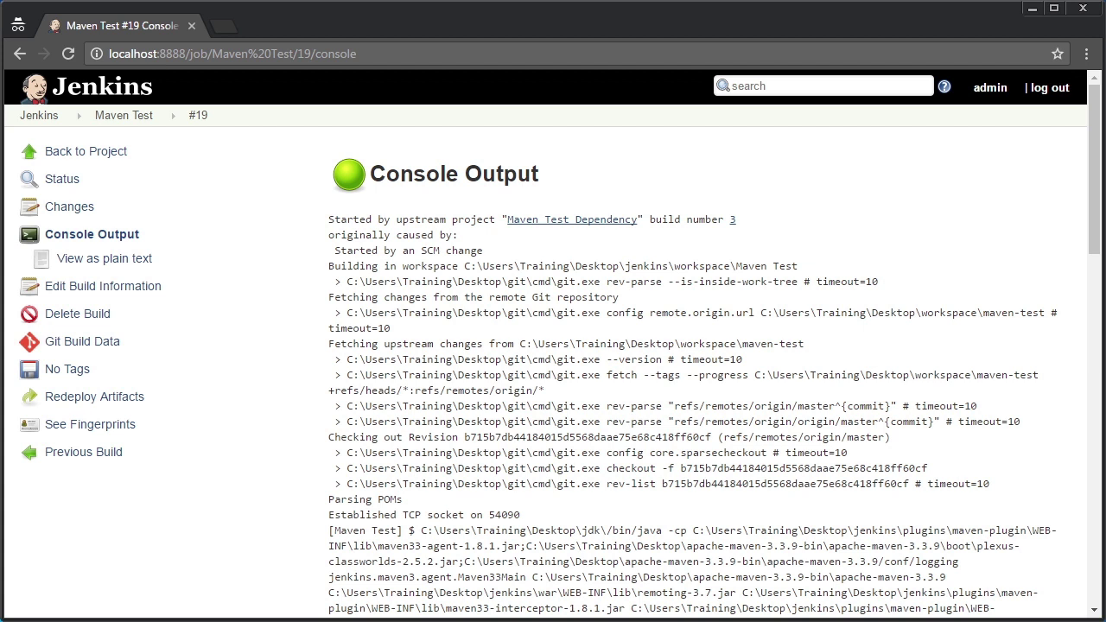
left_click(84, 163)
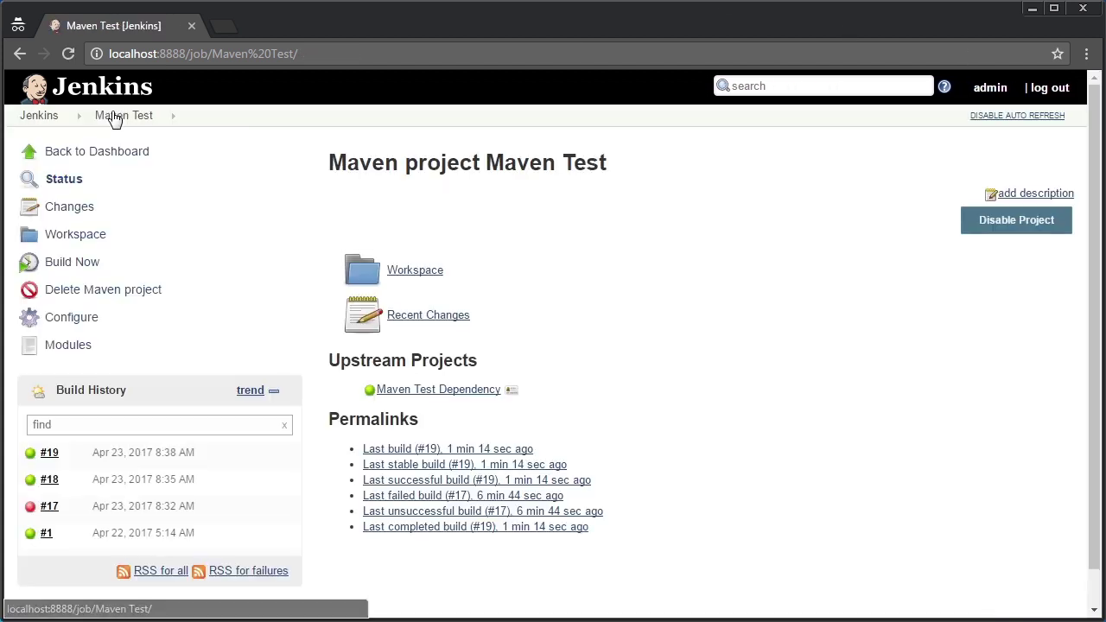
Return to the Jenkins dashboard
left_click(42, 121)
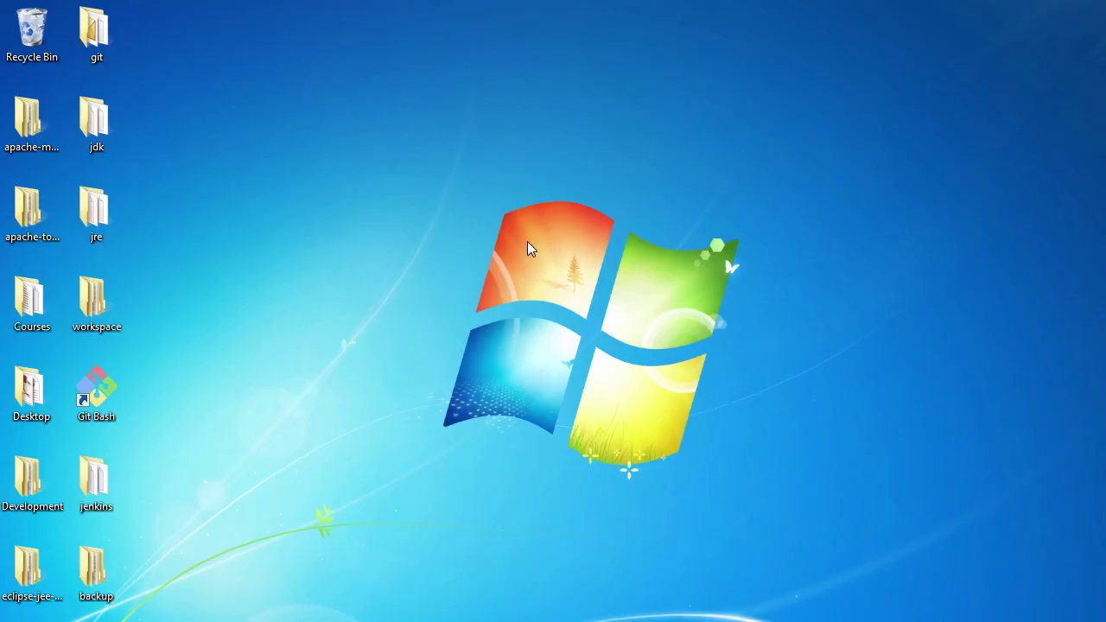
View multi-module-root's pom.xml in Notepad, highlighting its two module entries, then close it
double_click(102, 311)
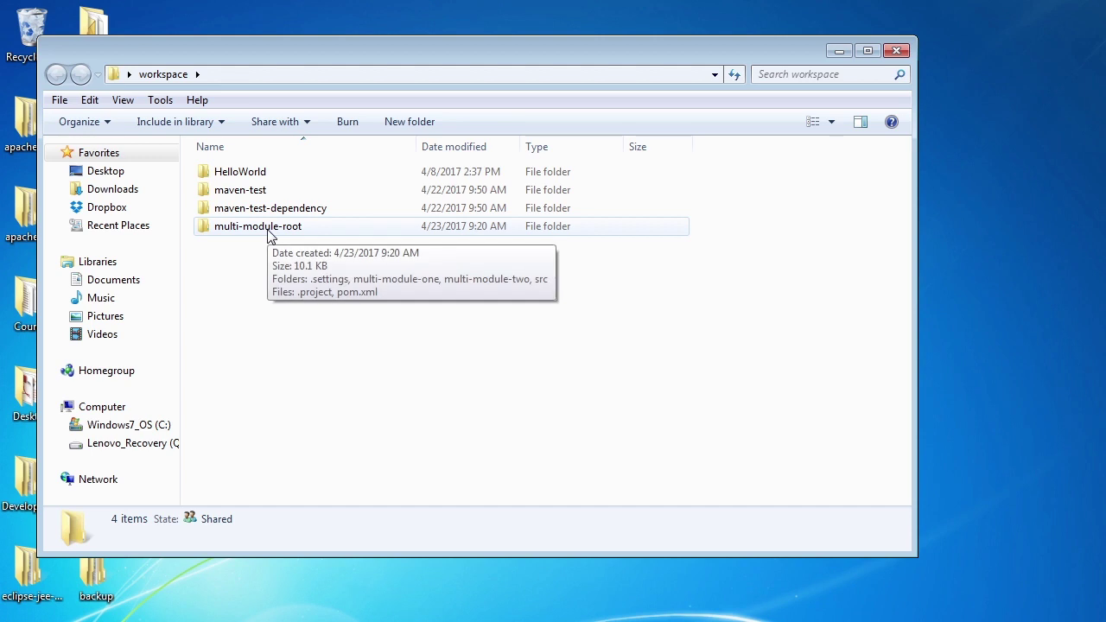
double_click(268, 231)
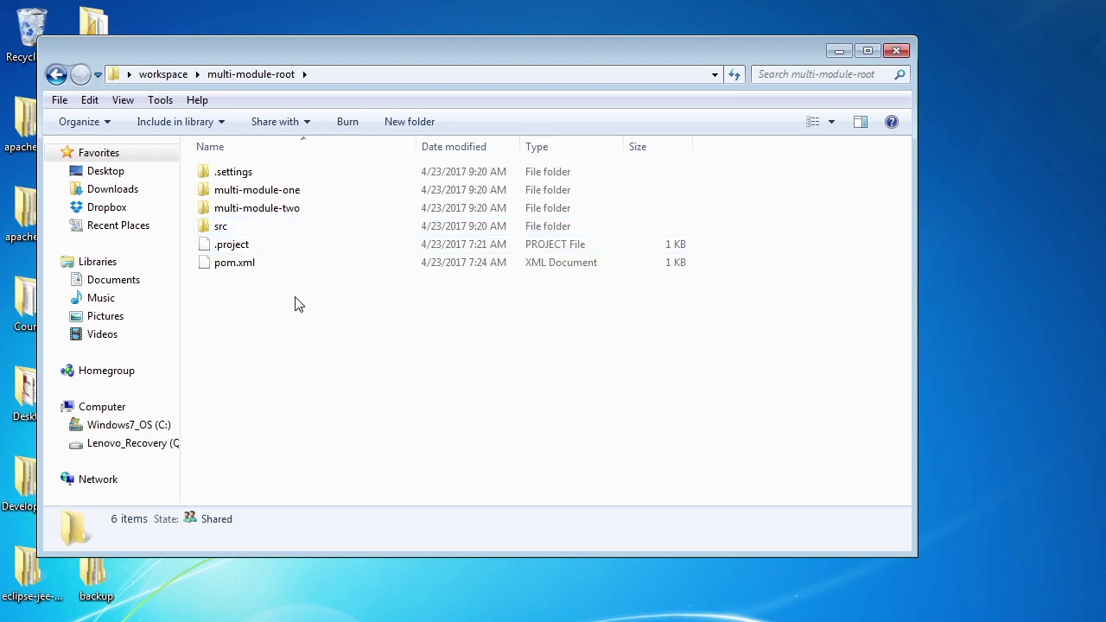
right_click(240, 271)
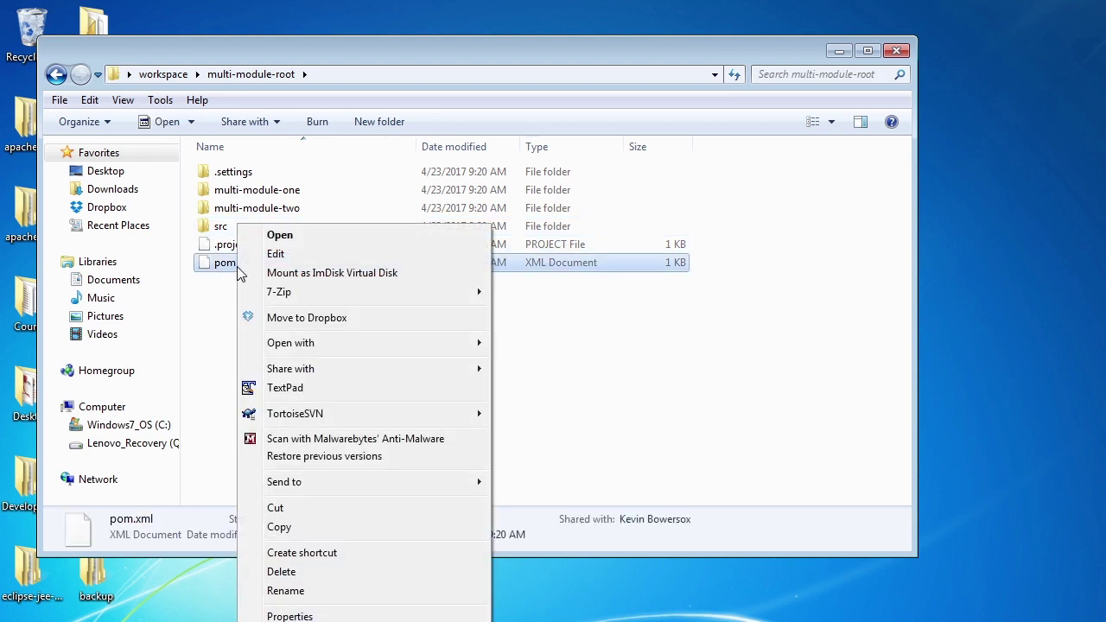
mouse_move(313, 343)
left_click(509, 361)
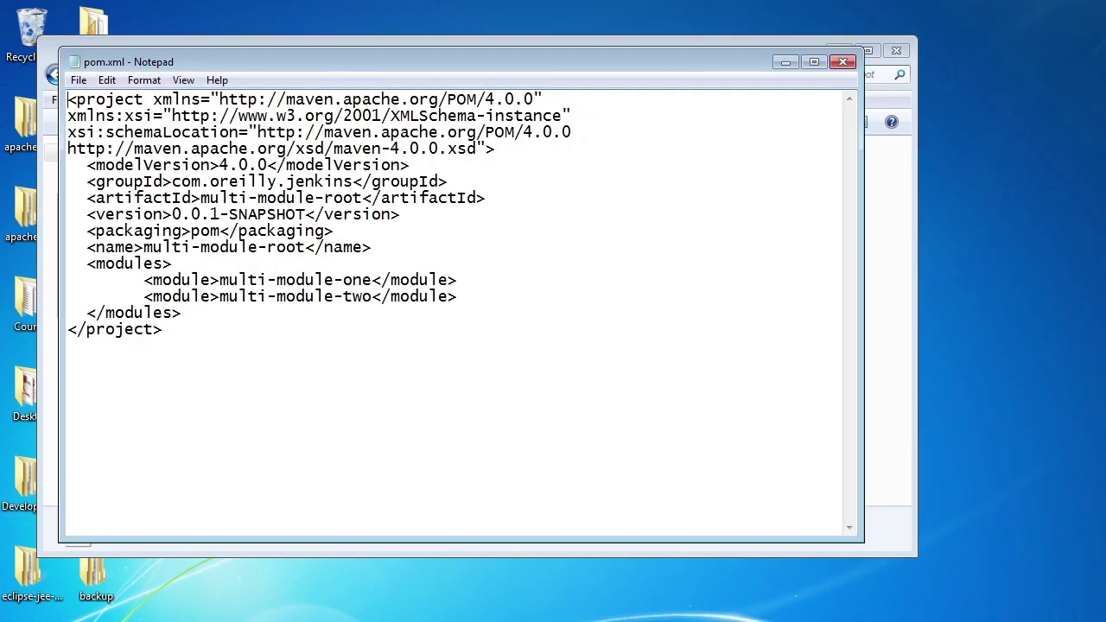
left_click_drag(458, 296, 53, 277)
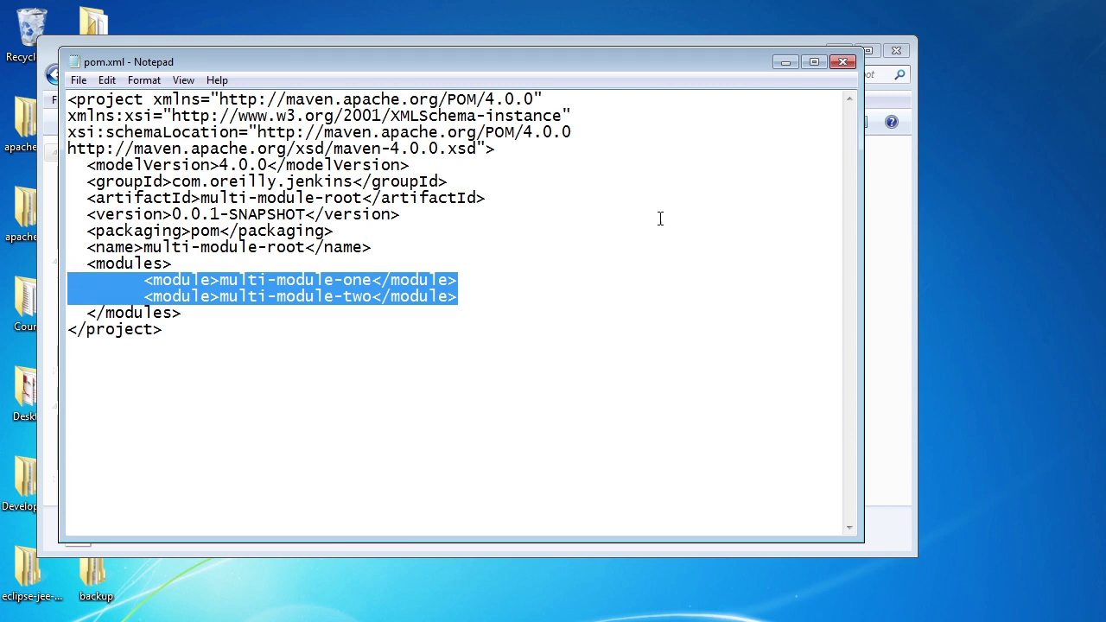
key("alt+F4")
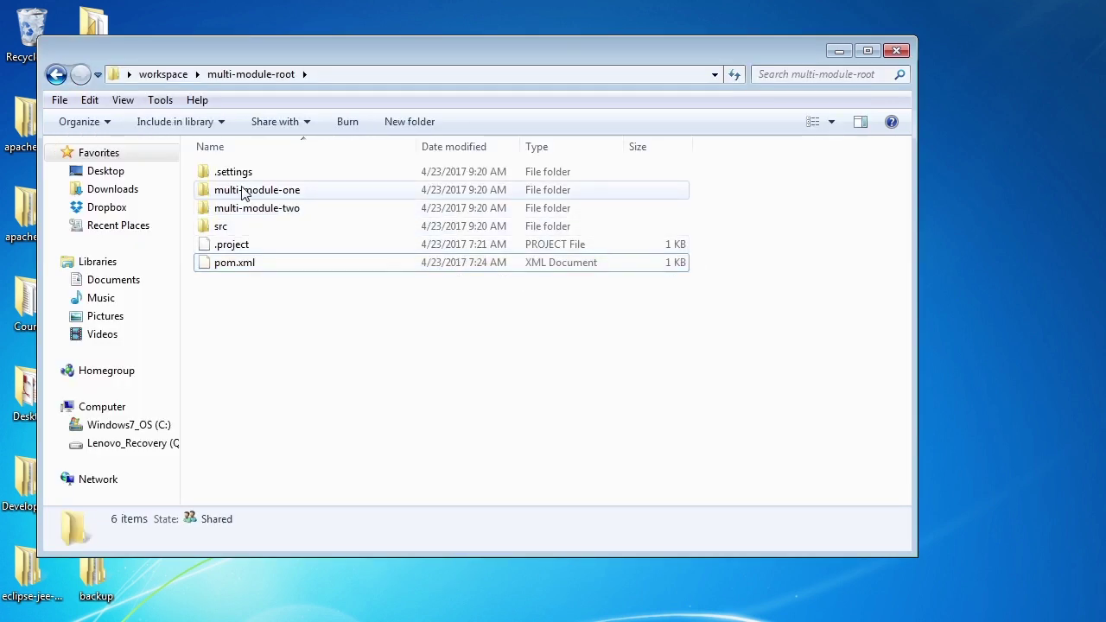
Inspect multi-module-one's pom.xml and multi-module-two, then bring up multi-module-root's context menu in workspace
double_click(242, 194)
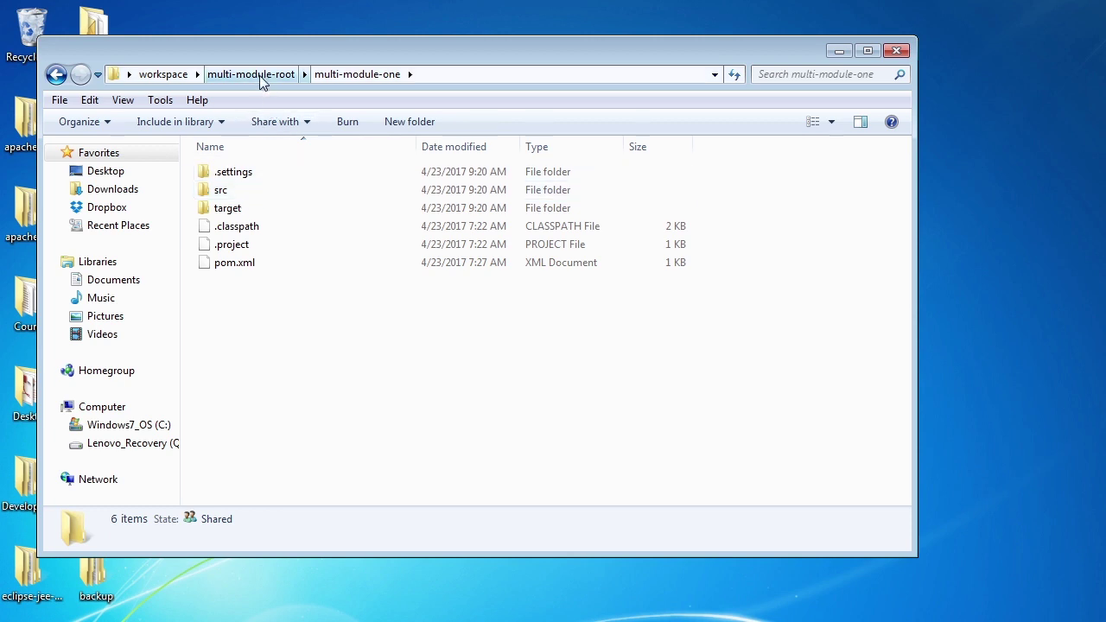
left_click(239, 273)
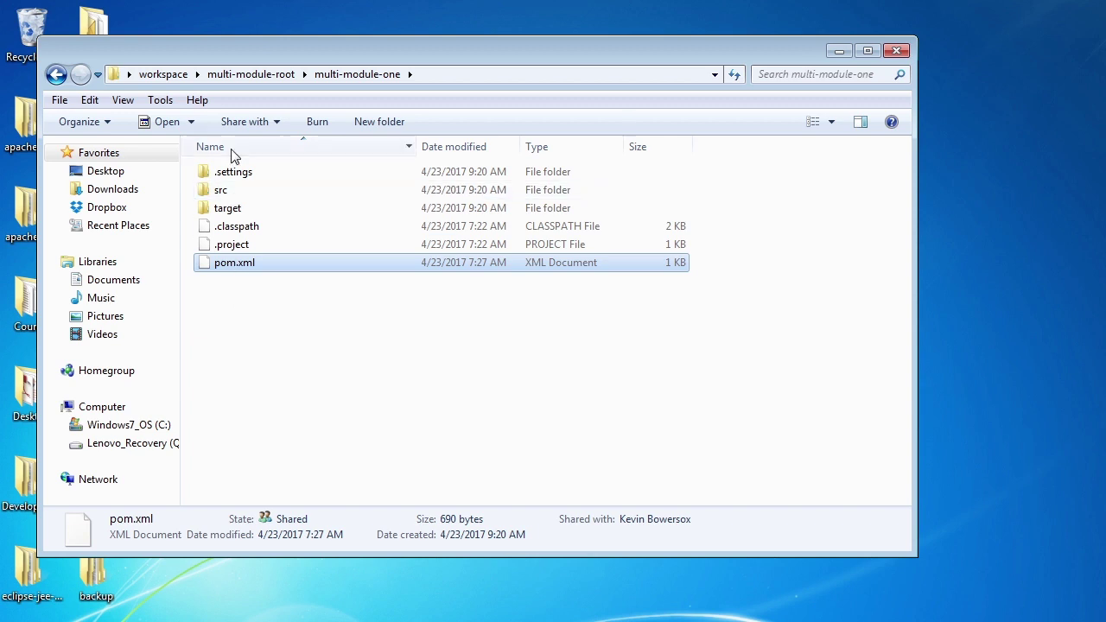
left_click(230, 73)
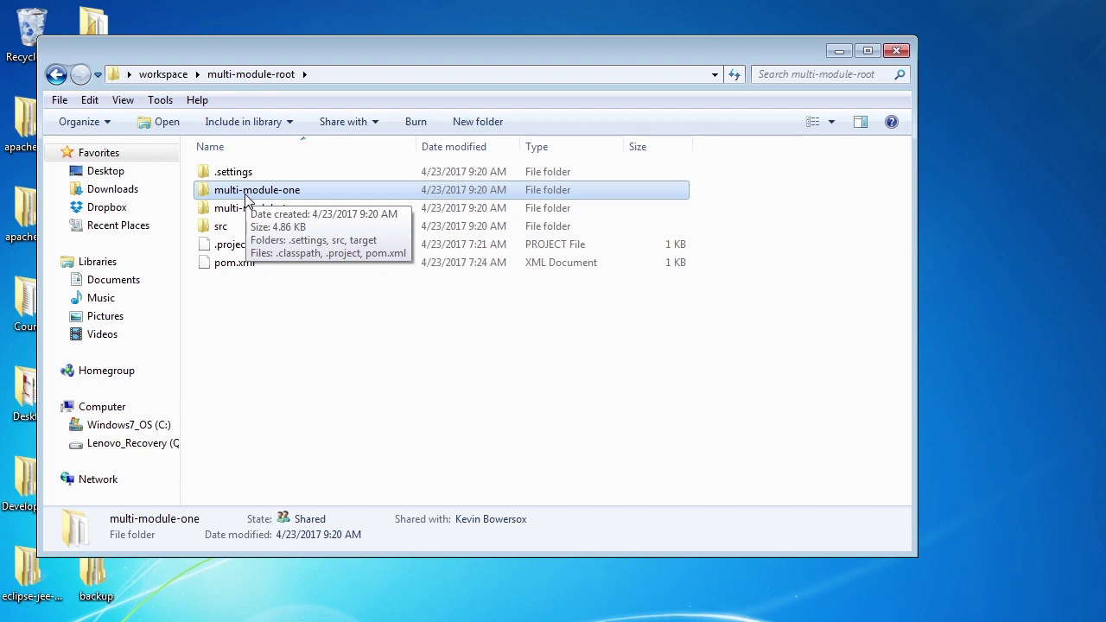
left_click(222, 216)
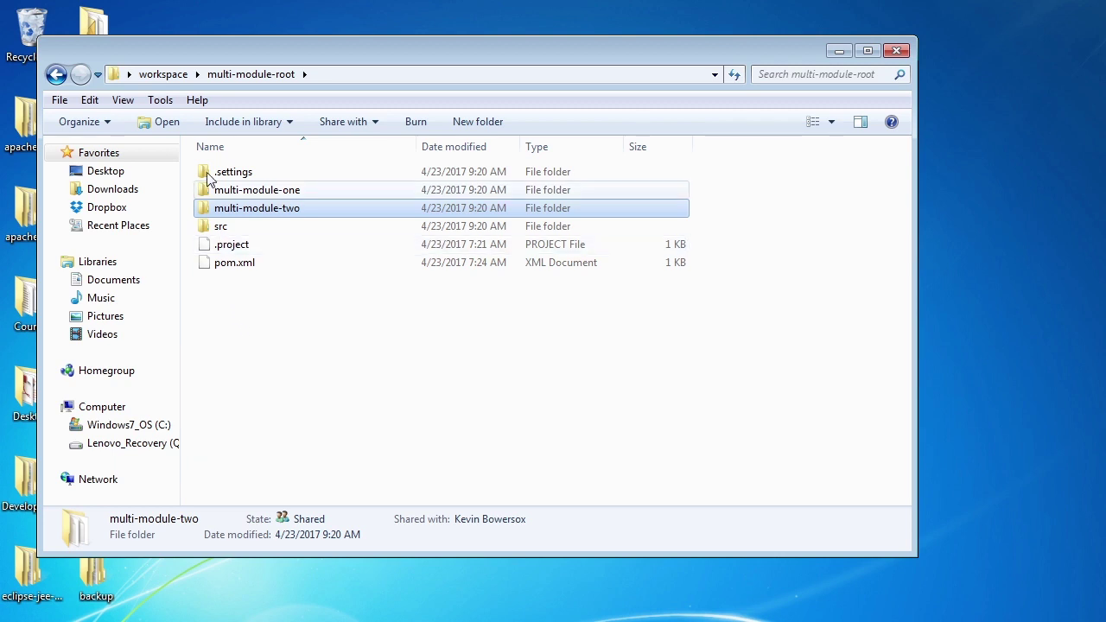
left_click(177, 74)
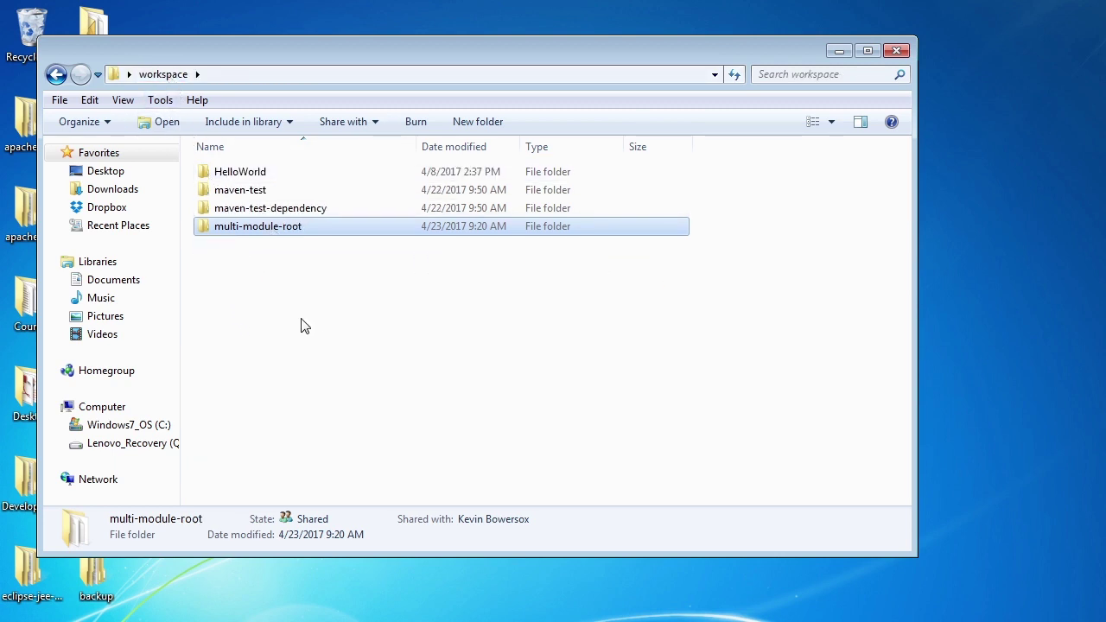
key("shift+F10")
key("Down")
key("Down")
key("Down")
key("Down")
key("Down")
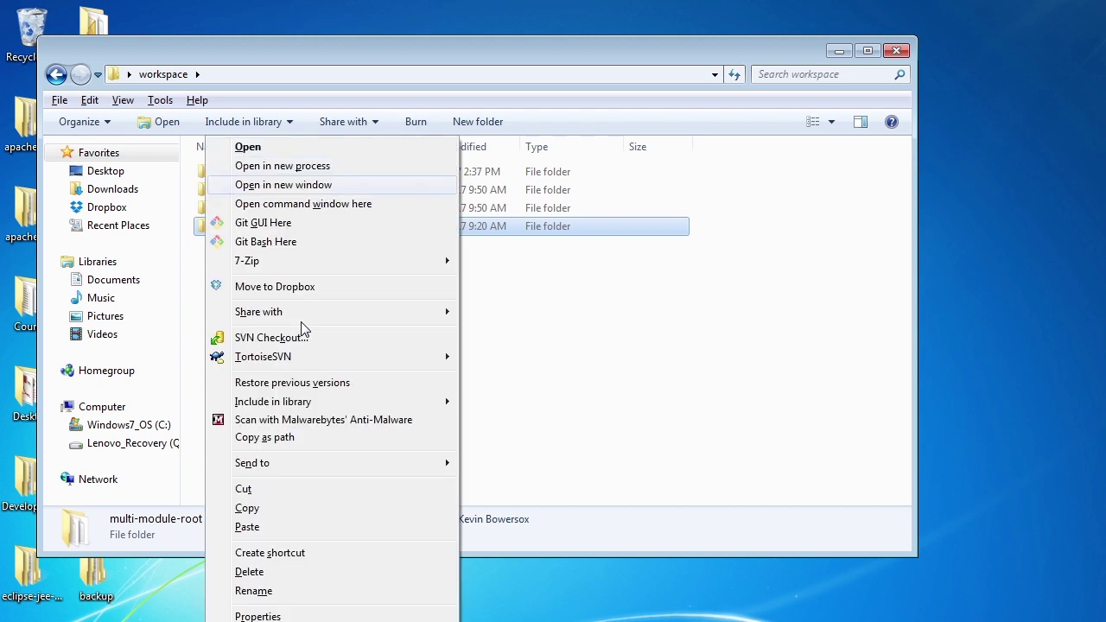
Initialize multi-module-root as a Git repository and commit all files as "first commit"
key("Down")
key("Return")
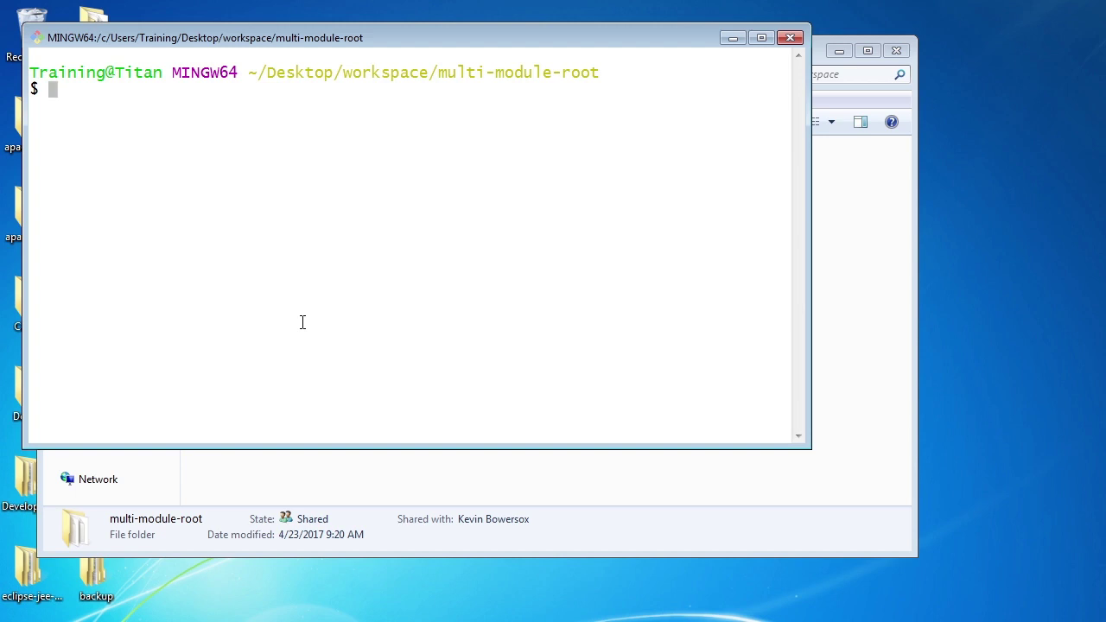
type("git init")
key("Return")
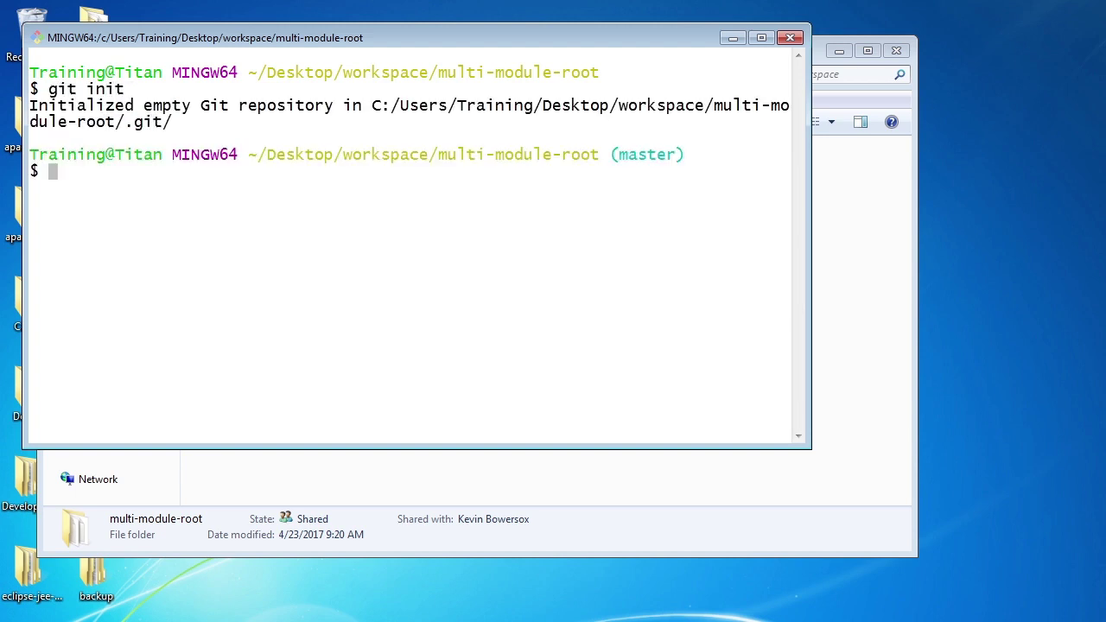
type("git add .")
key("Return")
type("git commit -m \"")
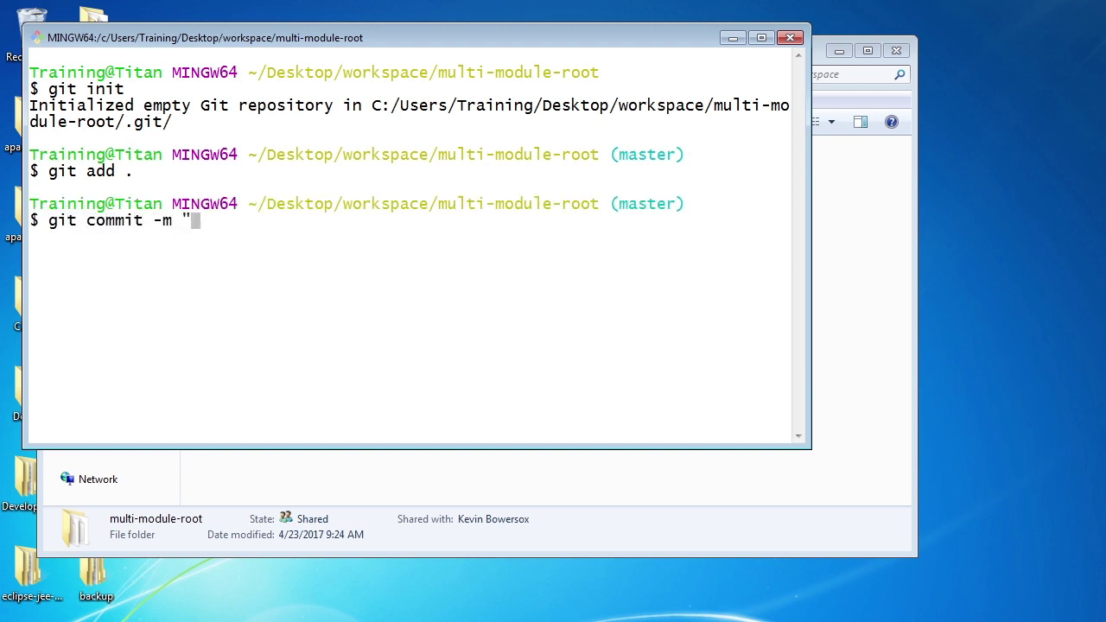
type("first commit\"")
key("Return")
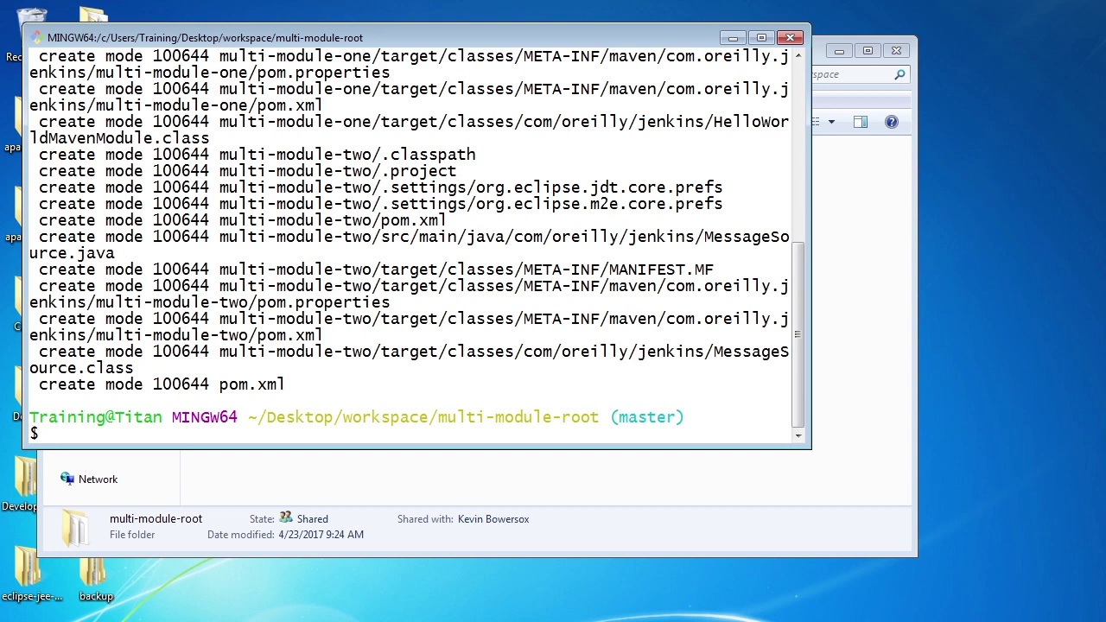
Copy the multi-module-root folder path from Explorer and return to the Jenkins dashboard
left_click(789, 254)
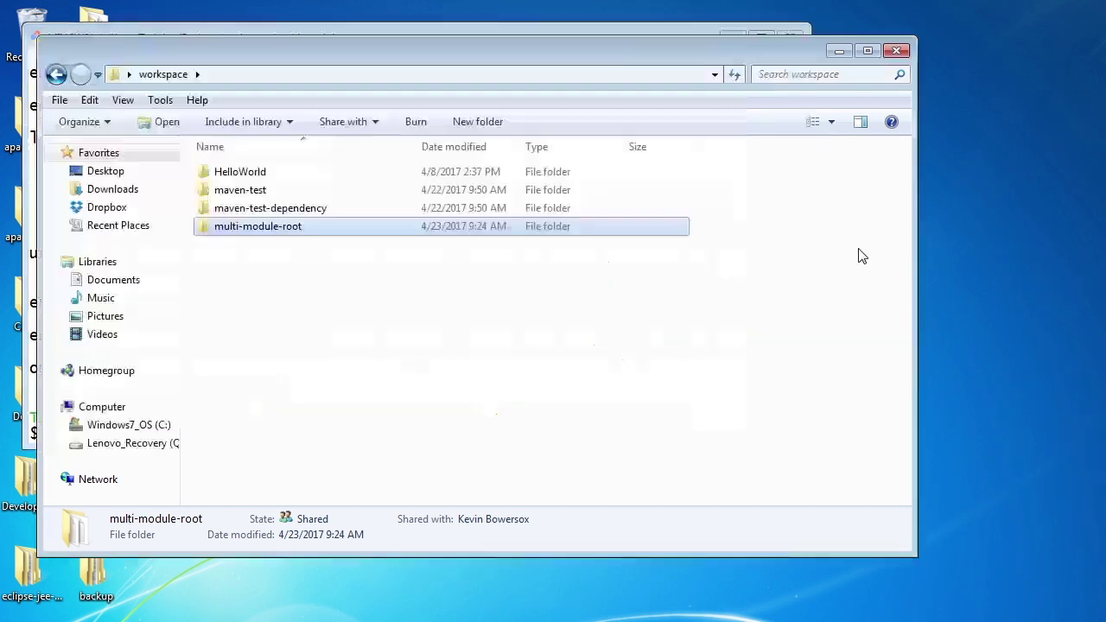
double_click(255, 226)
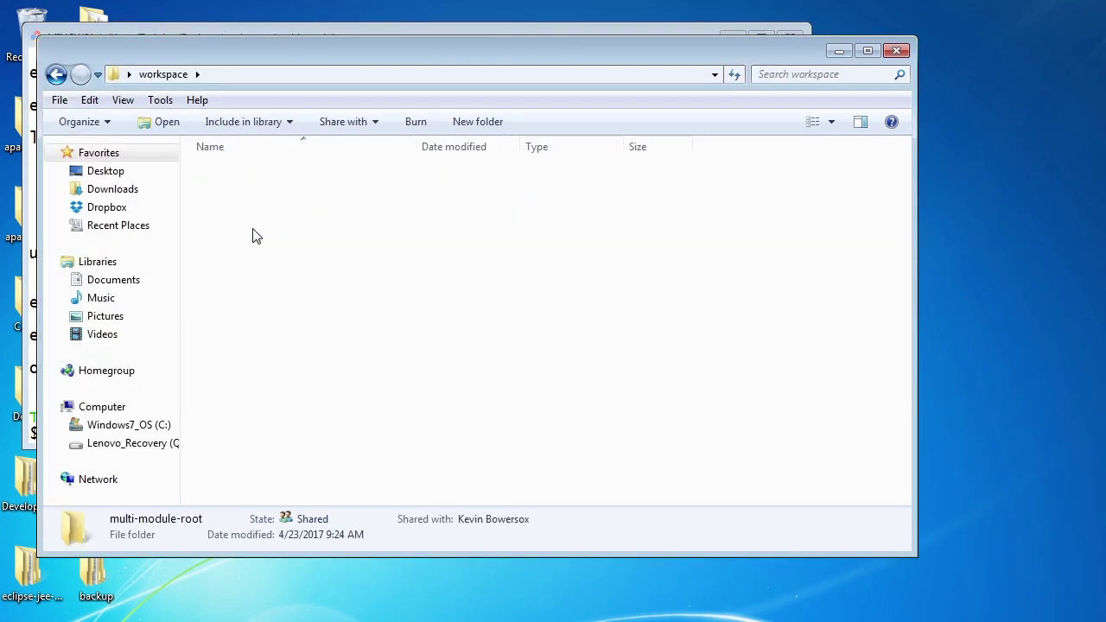
left_click(346, 75)
key("ctrl+c")
key("alt+Tab")
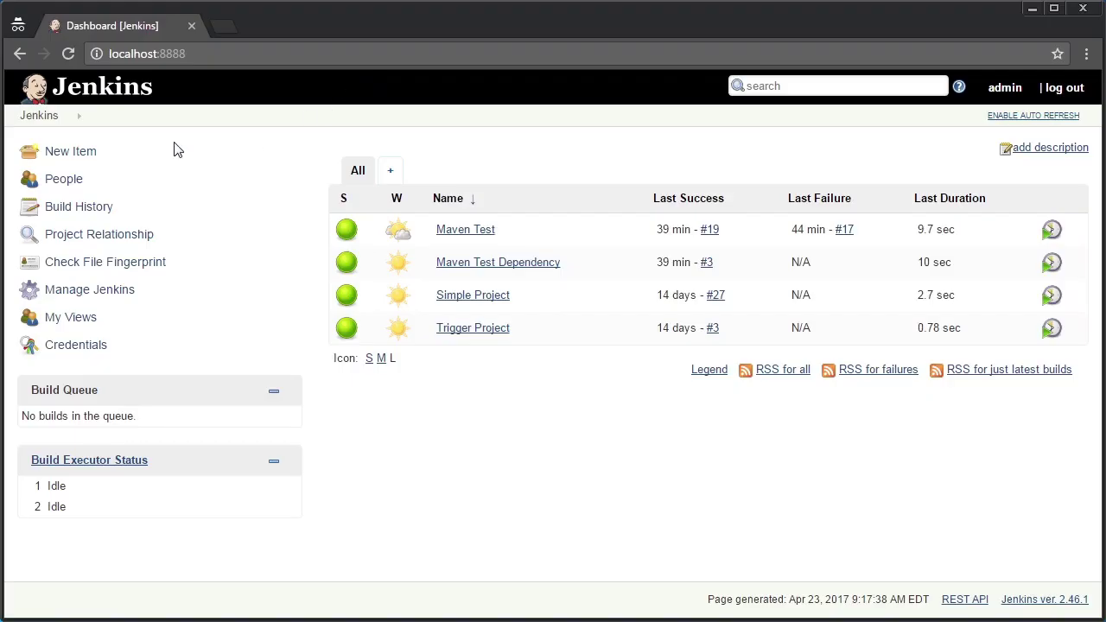
Create a new Maven project item named 'Maven Multimodule'
left_click(77, 151)
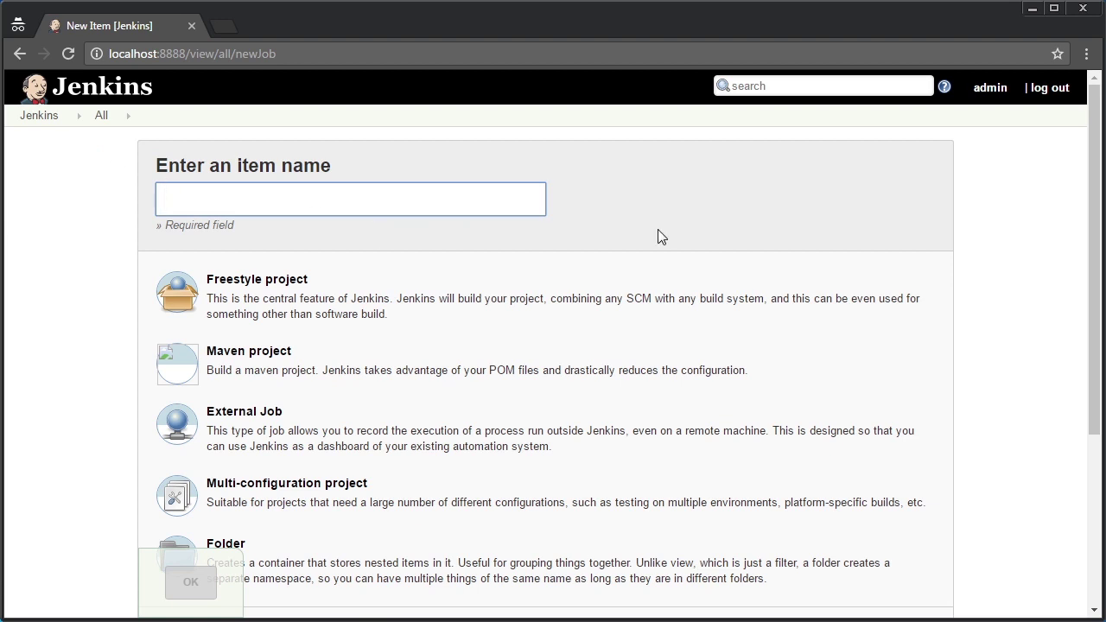
type("Maven Multi")
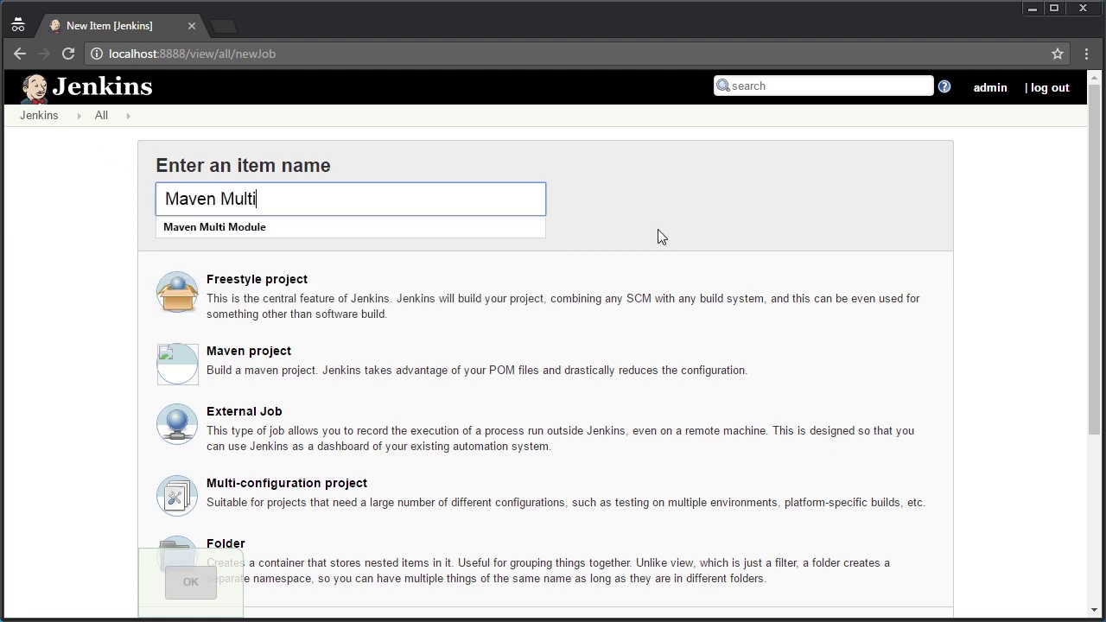
type("module")
left_click(268, 357)
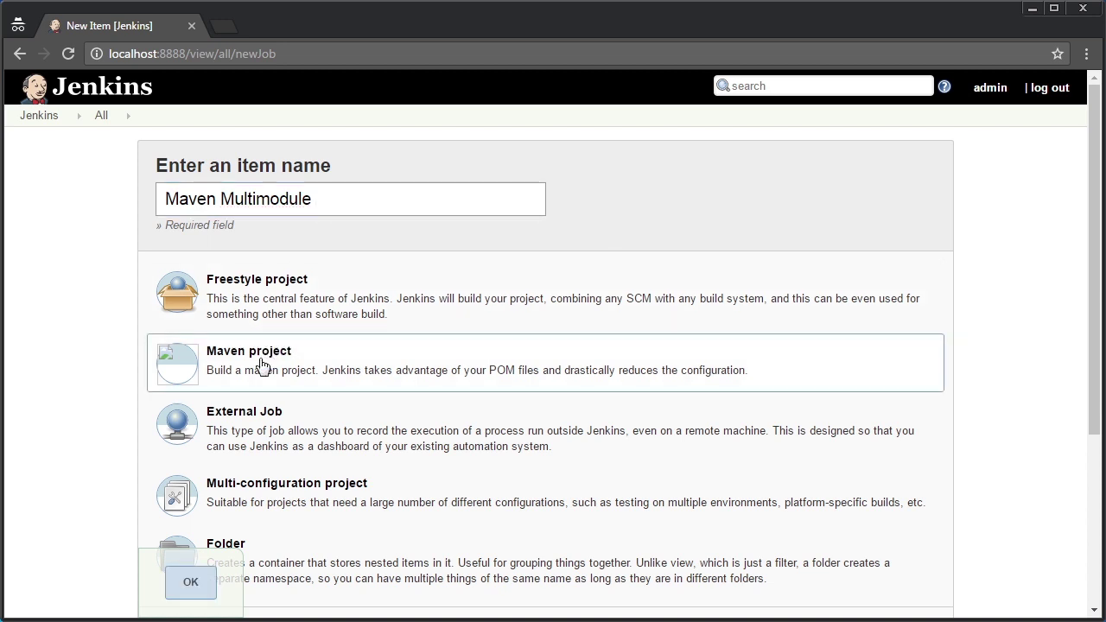
left_click(191, 584)
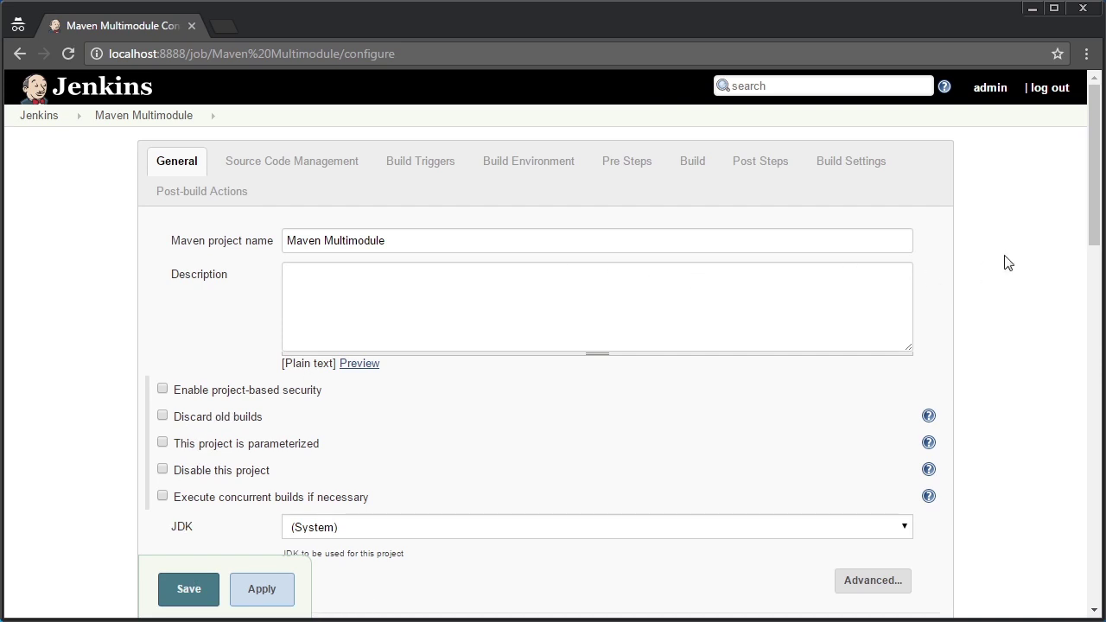
Set the JDK to JDK 1.8 and use Git with the pasted multi-module-root path as repository
scroll(1069, 219, "down", 3)
left_click(474, 253)
left_click(322, 269)
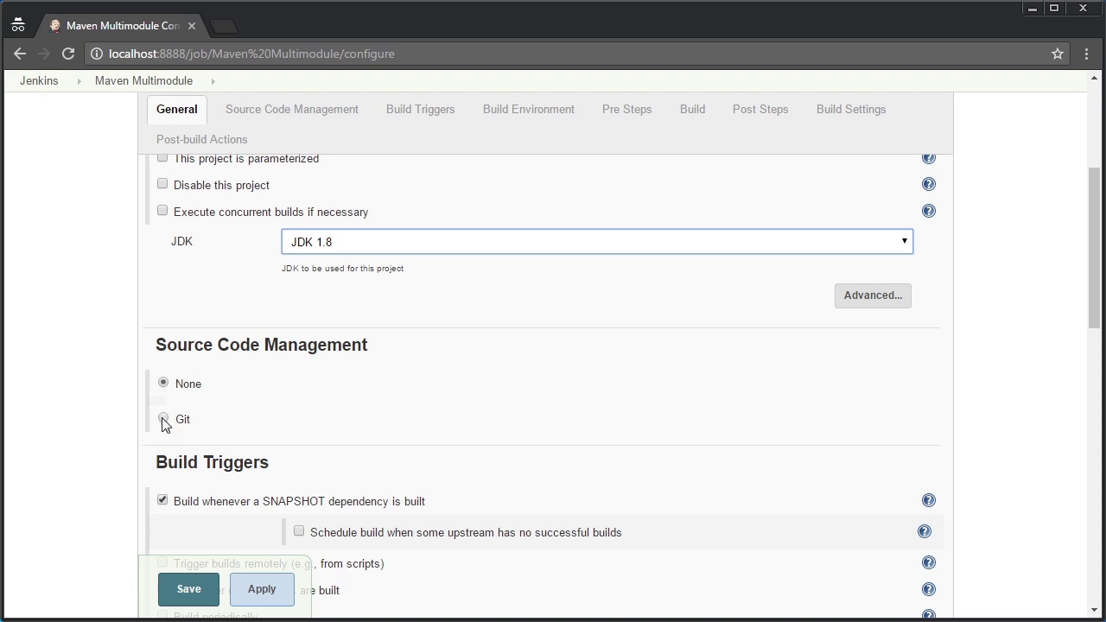
left_click(162, 419)
left_click(482, 460)
key("ctrl+v")
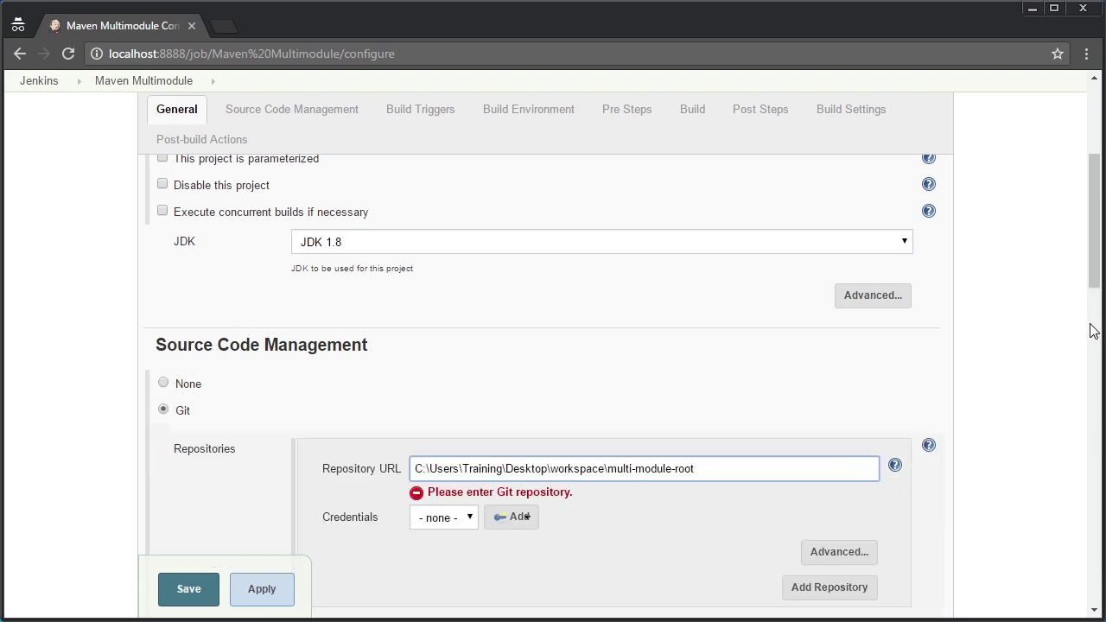
left_click_drag(1090, 265, 1097, 495)
Enter 'install' as the Maven goal and save the job configuration
left_click(335, 440)
type("in")
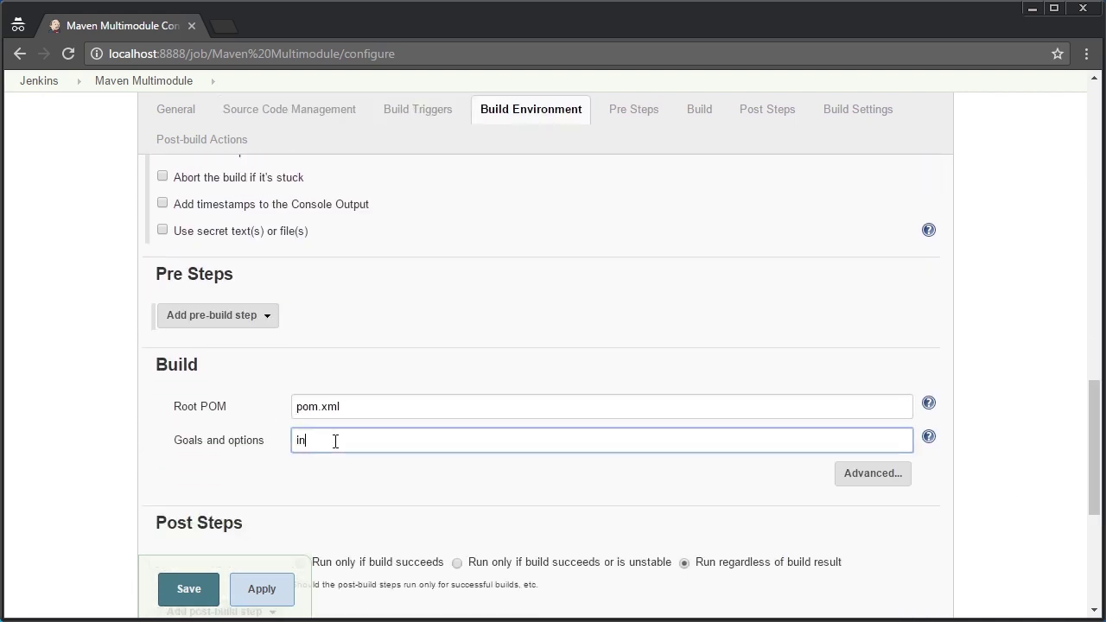
type("stall")
left_click_drag(1095, 436, 1097, 518)
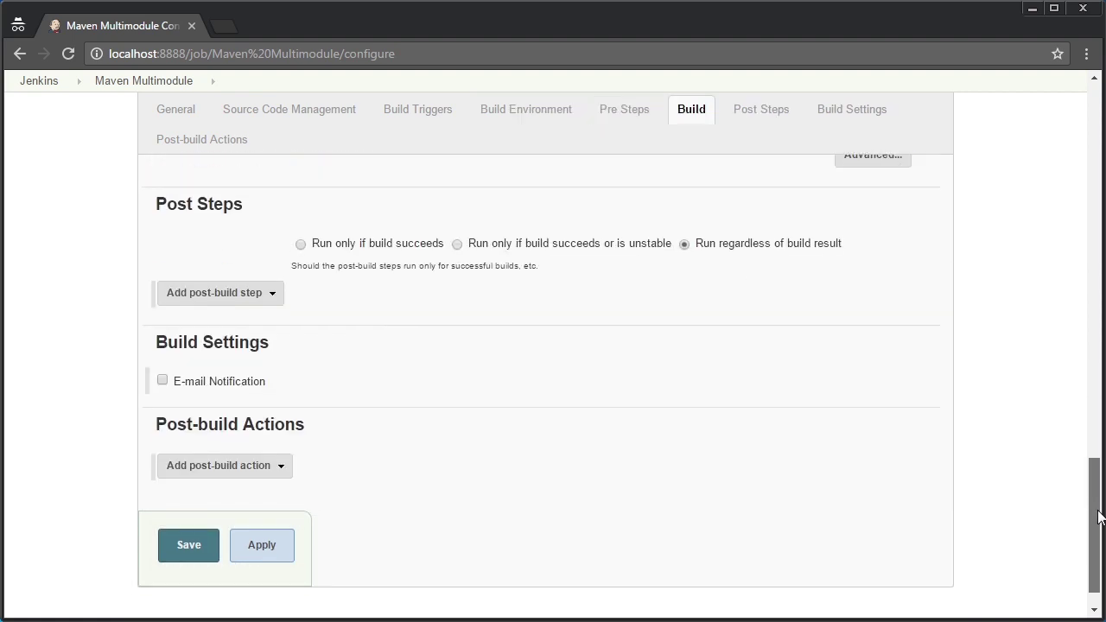
left_click(168, 543)
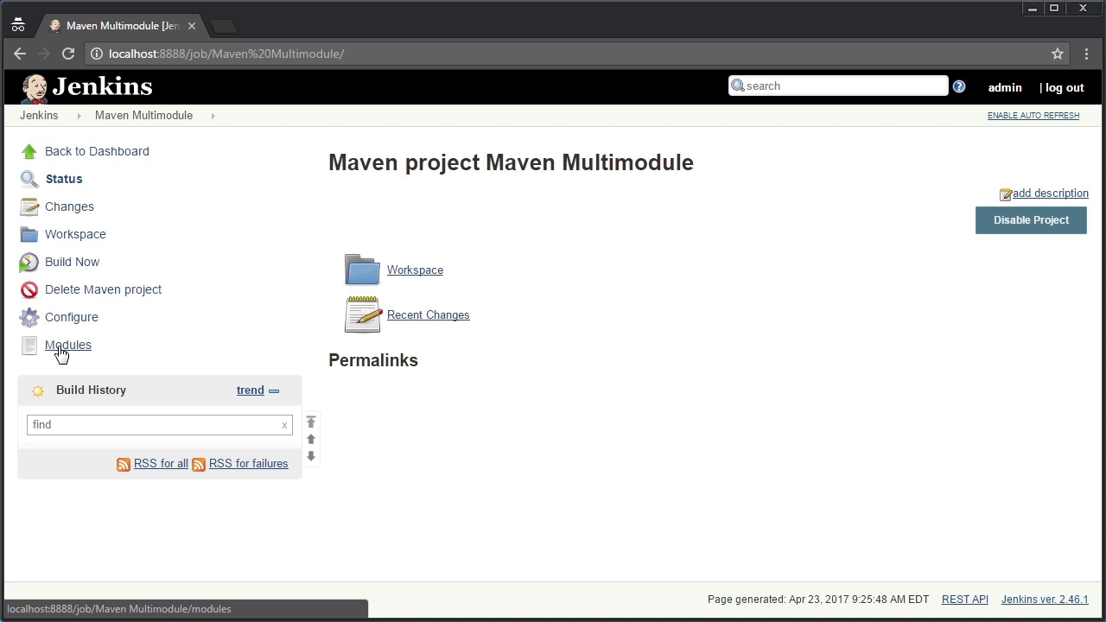
Check the Maven Multimodule Modules page, then start build #1
left_click(61, 346)
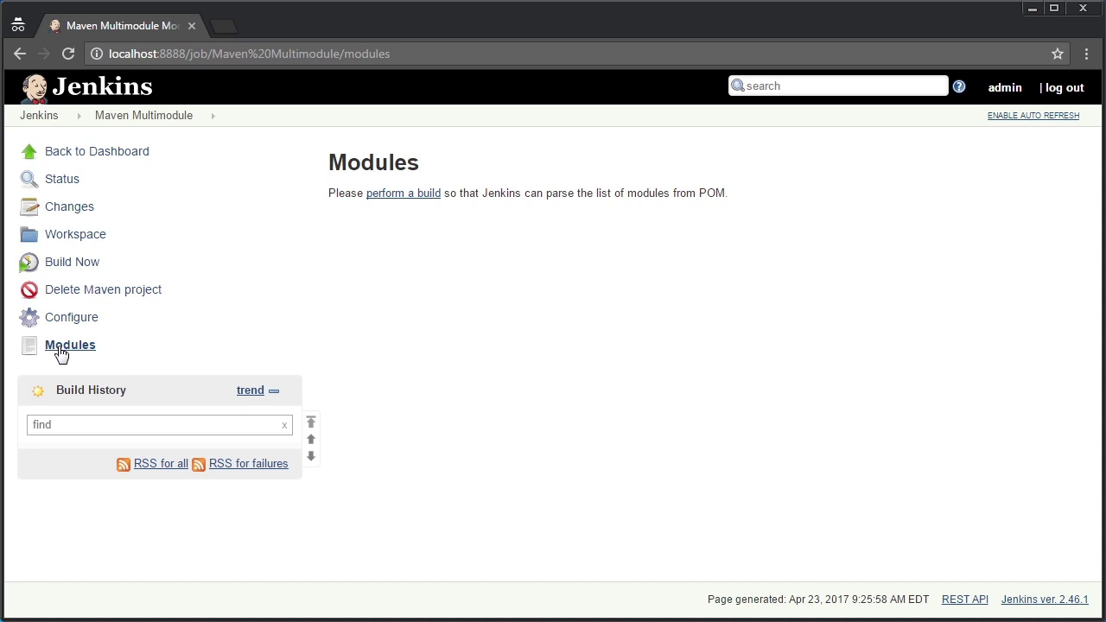
left_click(76, 263)
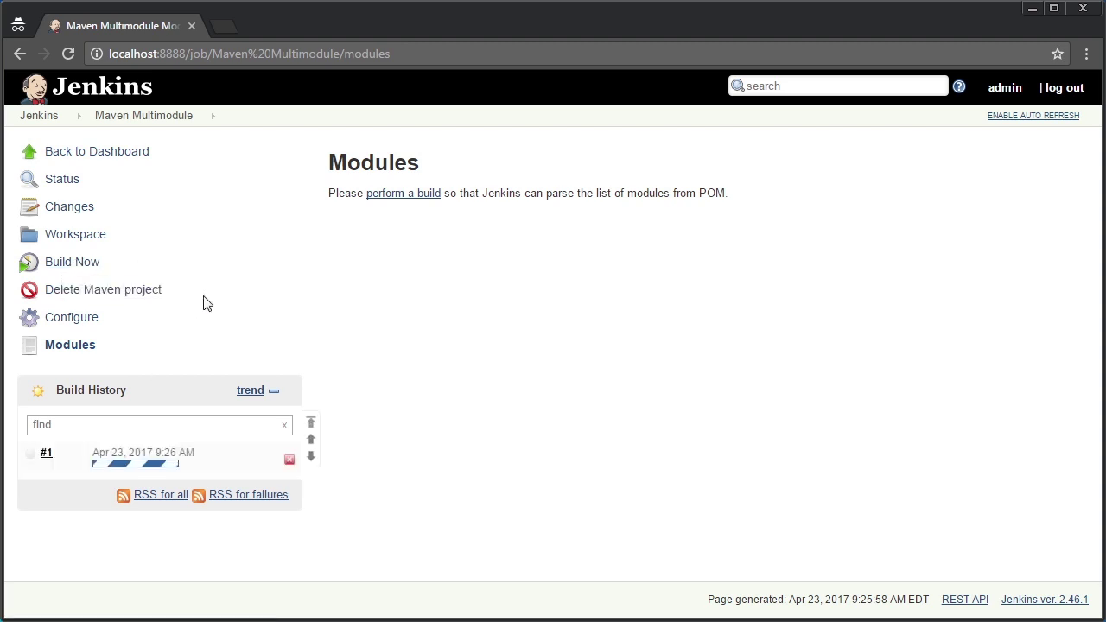